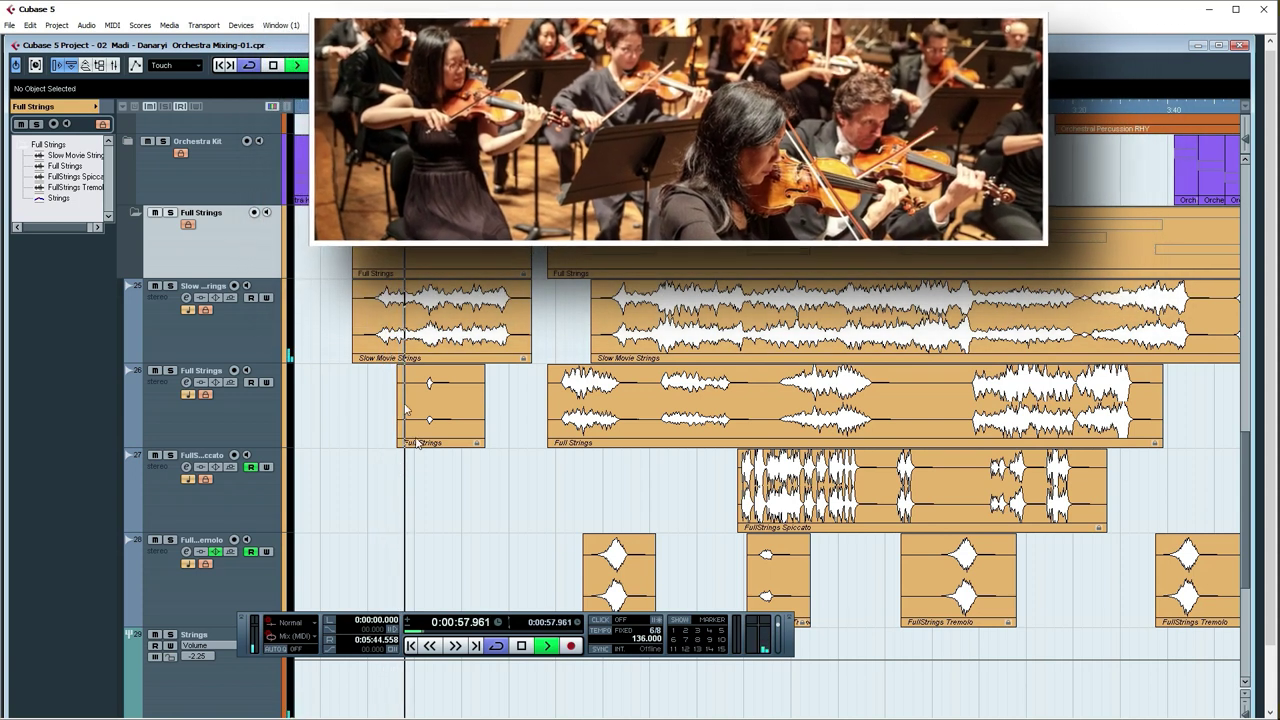
Step: Solo the Full Strings folder track and play the spiccato passage from about 2:09
{"action": "left_click", "coordinate": [170, 213]}
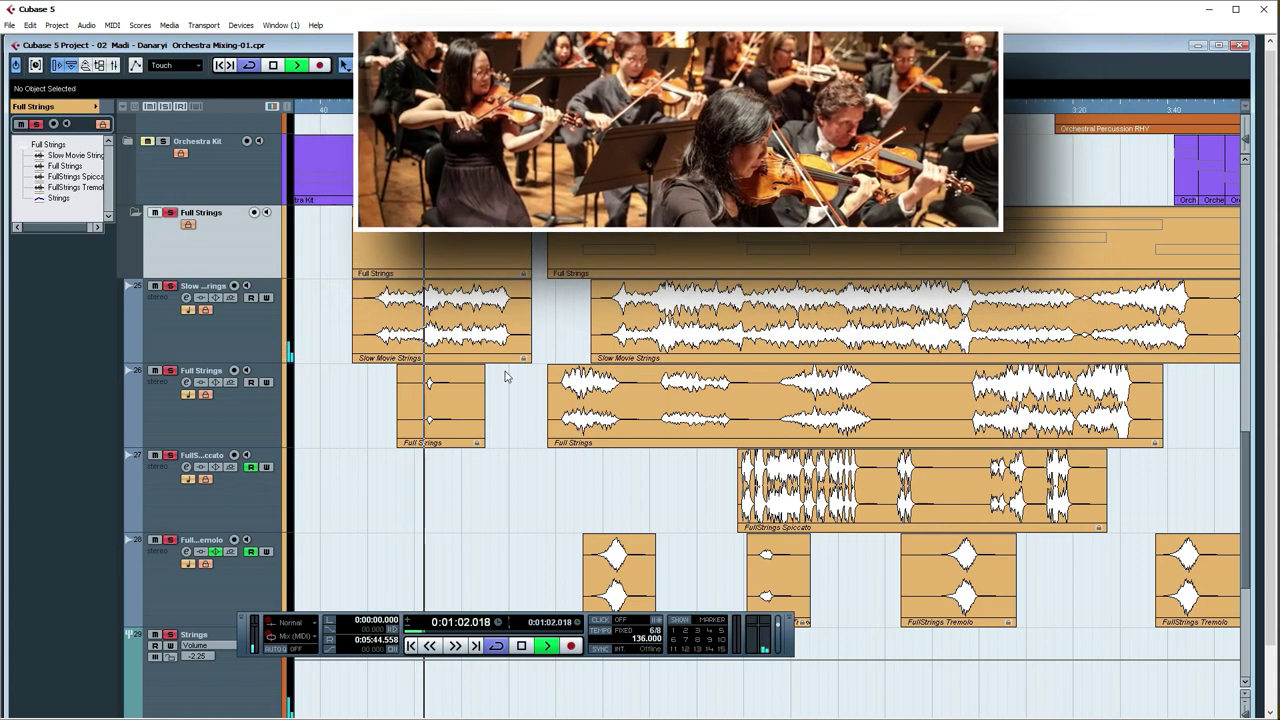
{"action": "scroll", "coordinate": [506, 374], "scroll_direction": "down", "scroll_amount": 3}
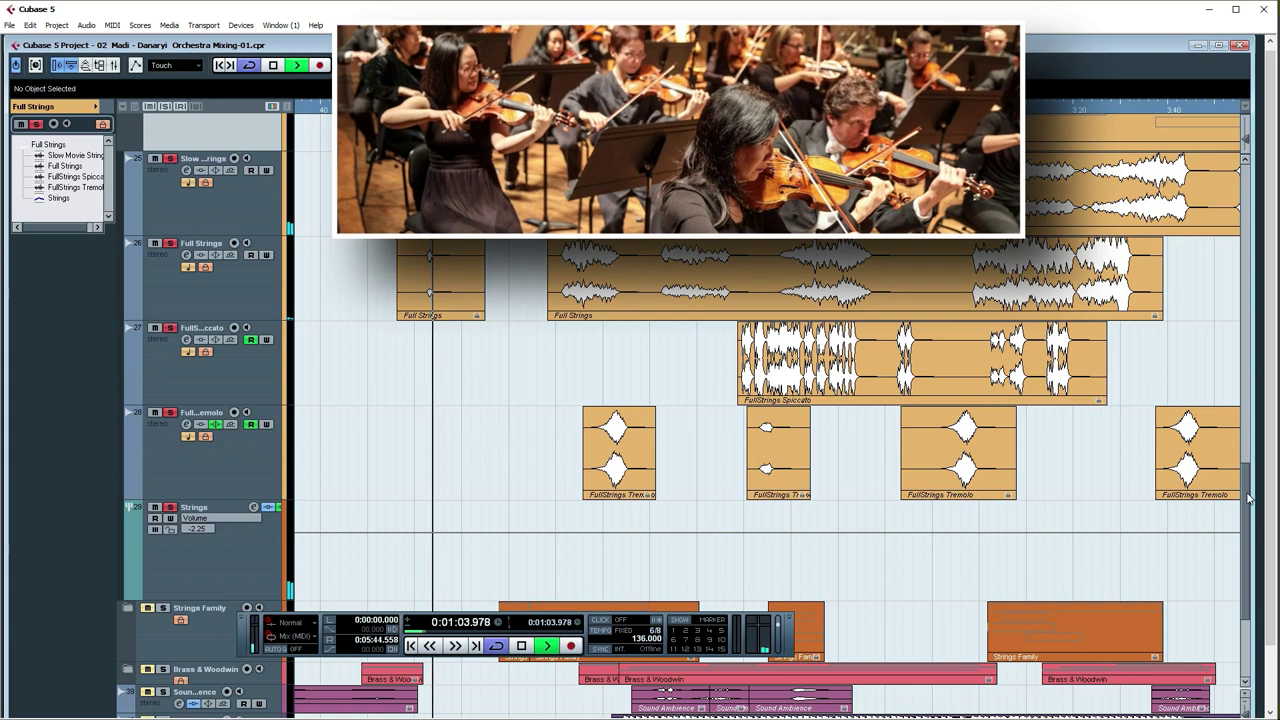
{"action": "scroll", "coordinate": [1249, 483], "scroll_direction": "up", "scroll_amount": 2}
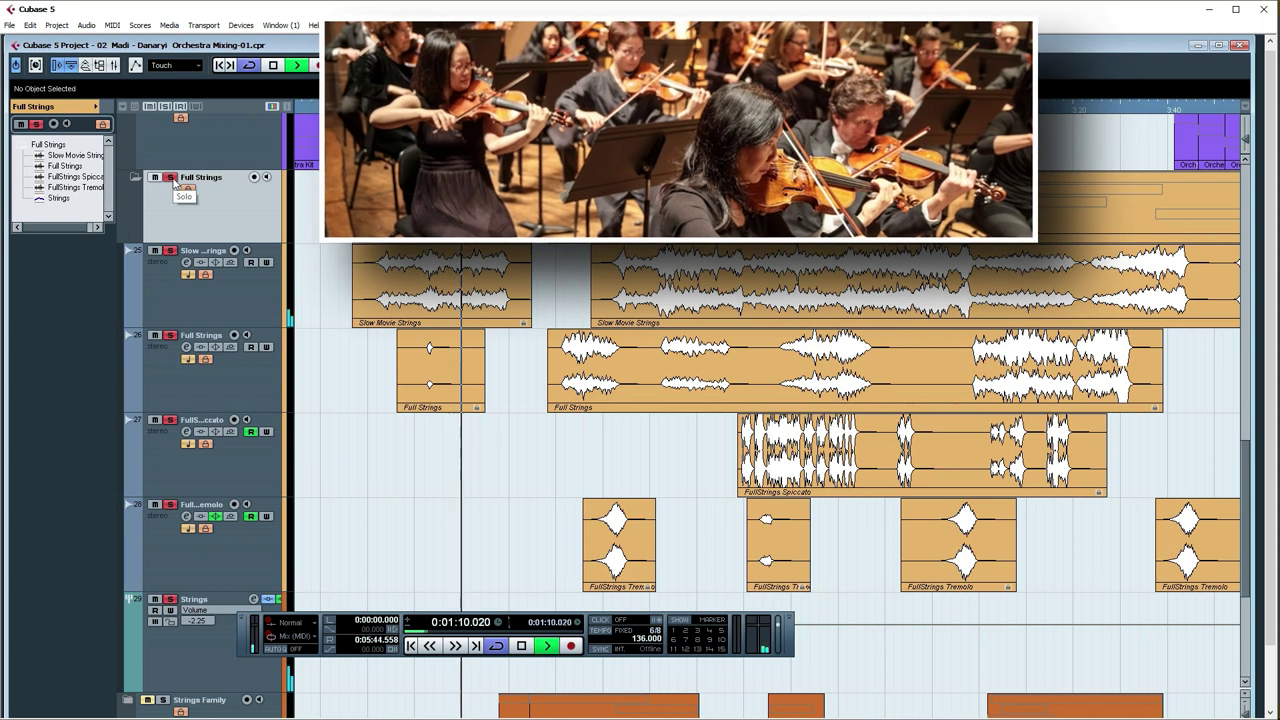
{"action": "left_click", "coordinate": [735, 108]}
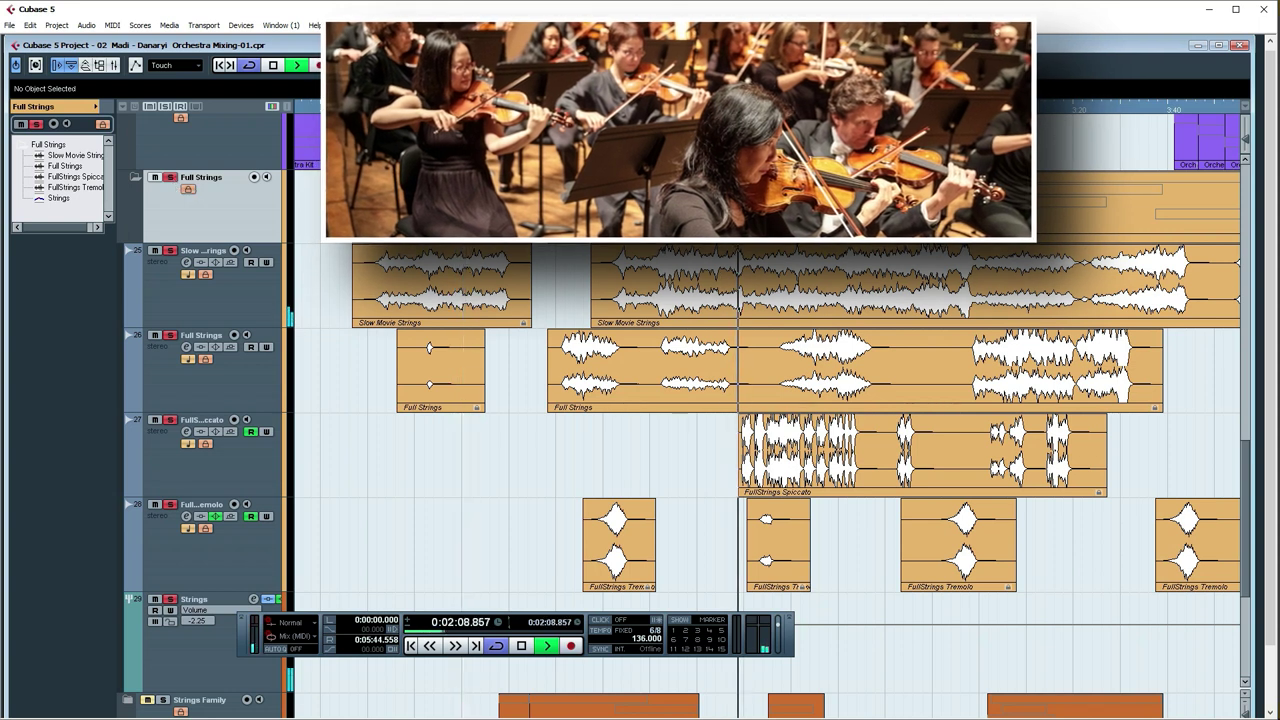
{"action": "left_click_drag", "start_coordinate": [926, 423], "coordinate": [598, 409]}
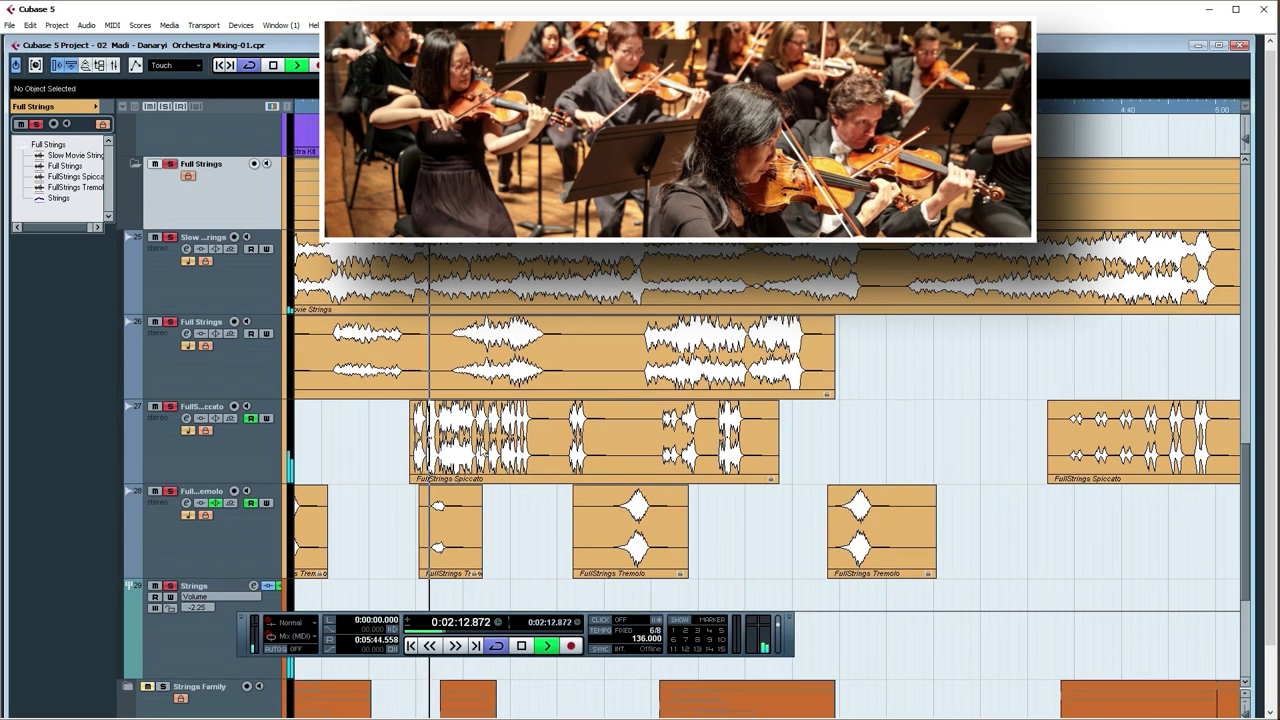
{"action": "key", "text": "h"}
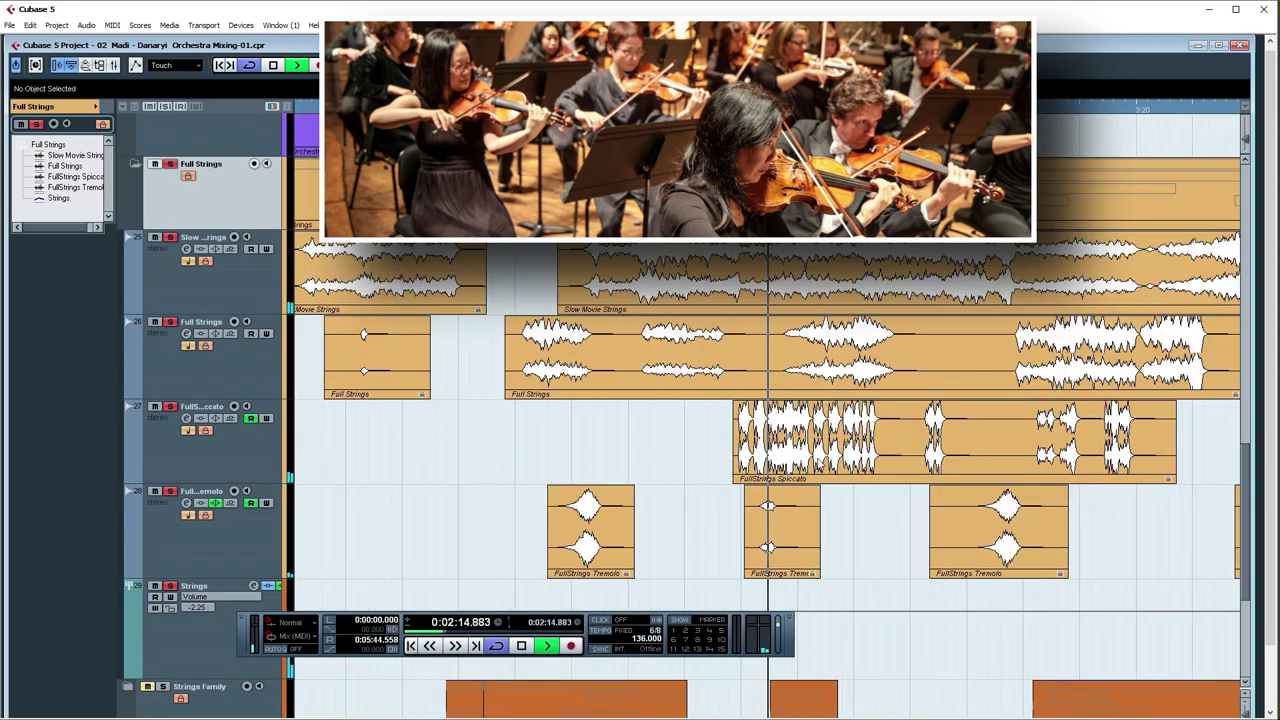
{"action": "key", "text": "h"}
{"action": "left_click_drag", "start_coordinate": [1034, 449], "coordinate": [462, 420]}
{"action": "left_click_drag", "start_coordinate": [893, 419], "coordinate": [349, 425]}
Step: Play the soloed strings in the closing section from about 5:10
{"action": "left_click", "coordinate": [747, 108]}
{"action": "left_click_drag", "start_coordinate": [1054, 355], "coordinate": [800, 375]}
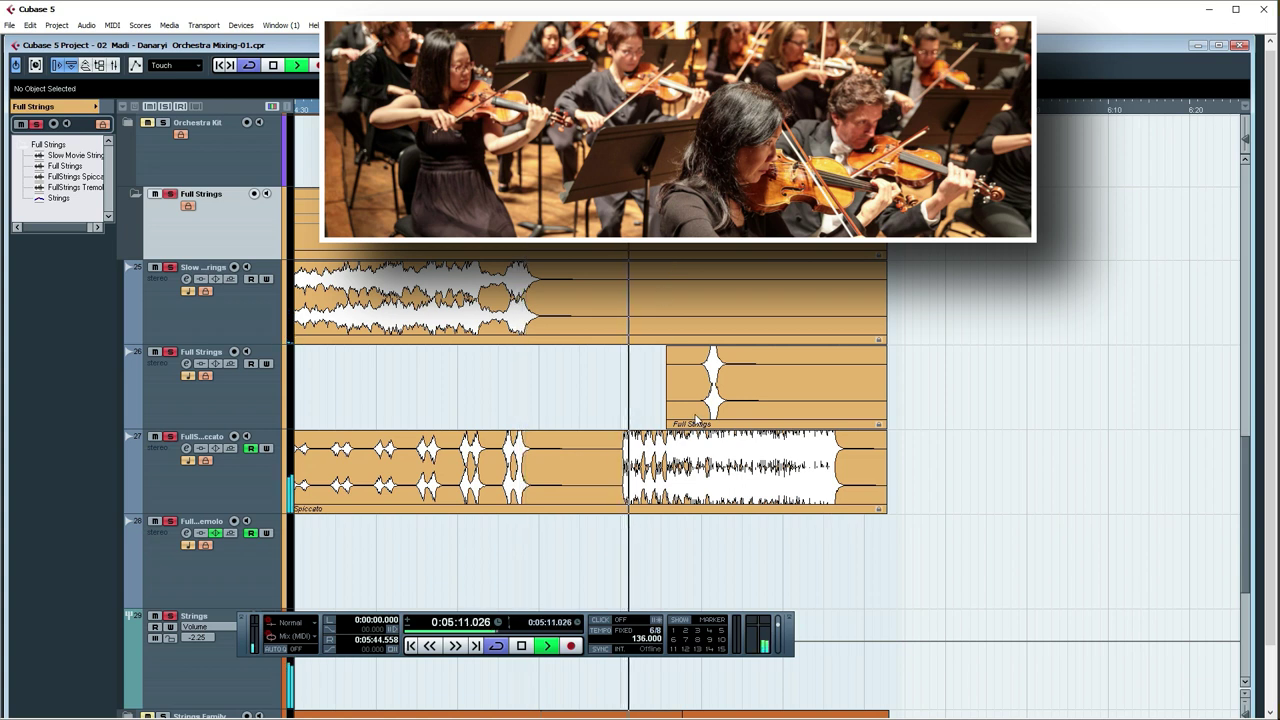
{"action": "left_click_drag", "start_coordinate": [963, 420], "coordinate": [817, 417]}
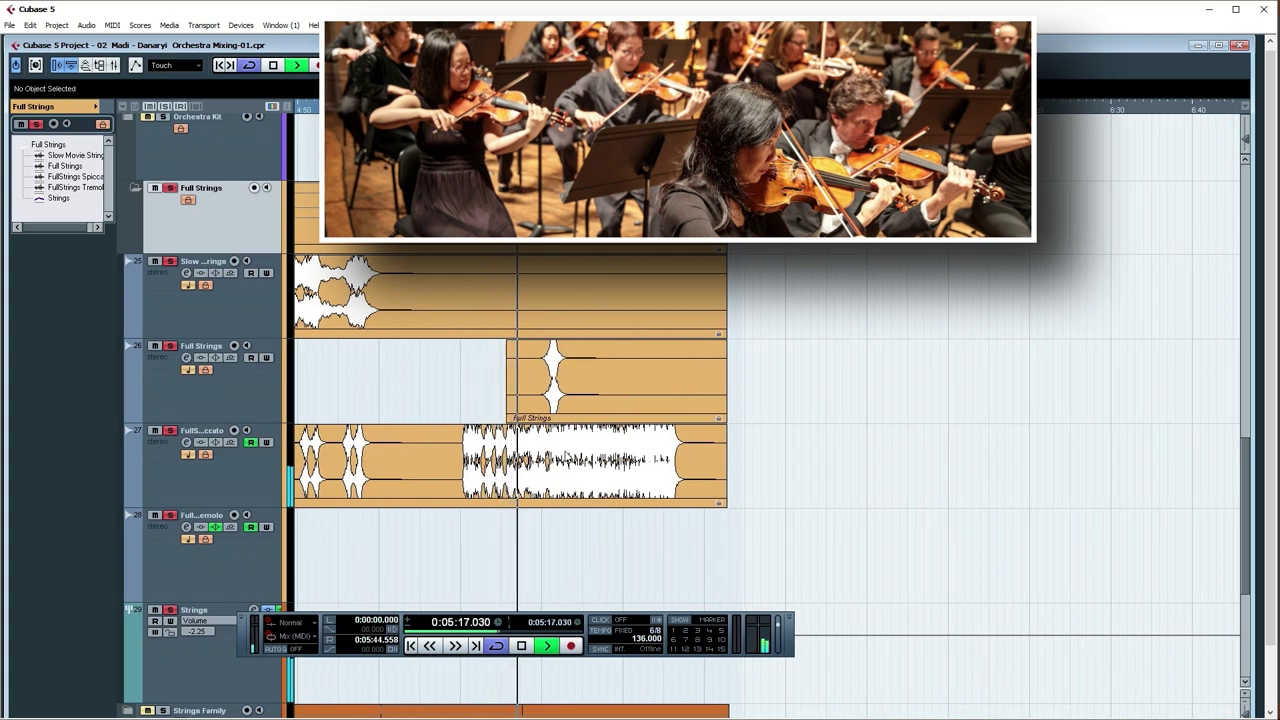
Step: Toggle the Full Strings folder's solo during playback to compare it with the full mix, ending with solo off
{"action": "left_click", "coordinate": [172, 190]}
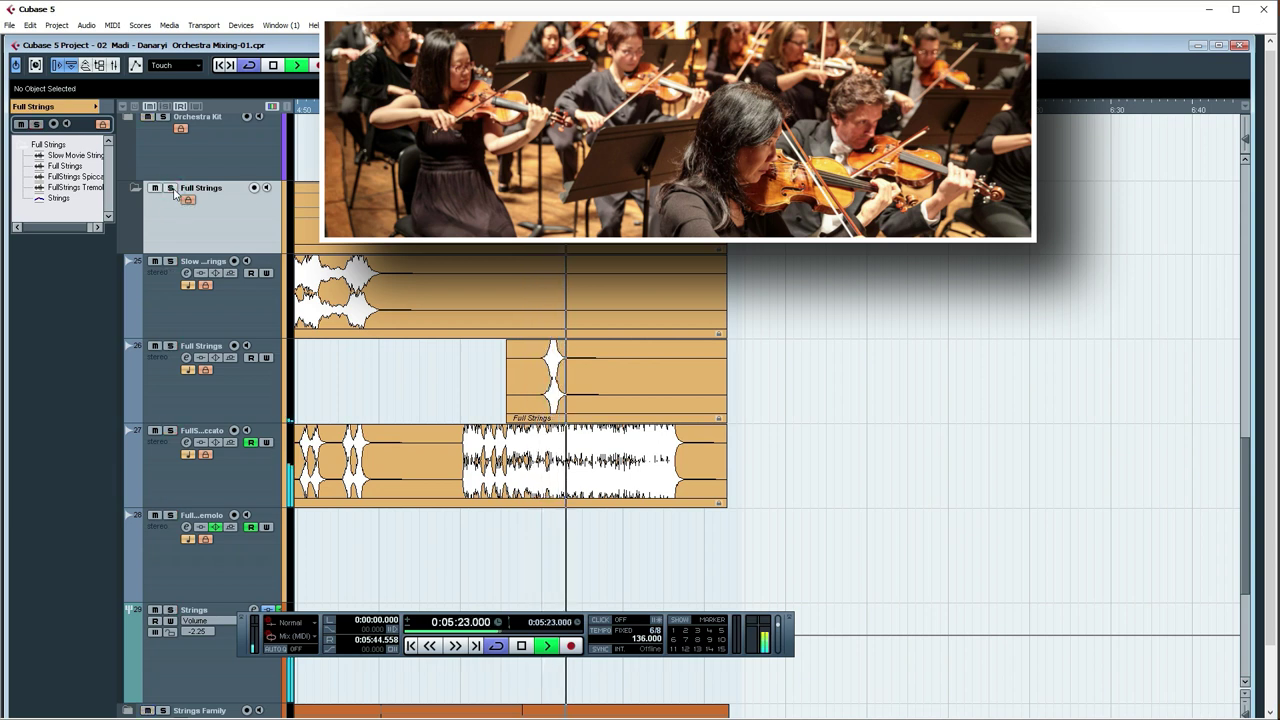
{"action": "left_click_drag", "start_coordinate": [840, 426], "coordinate": [811, 437]}
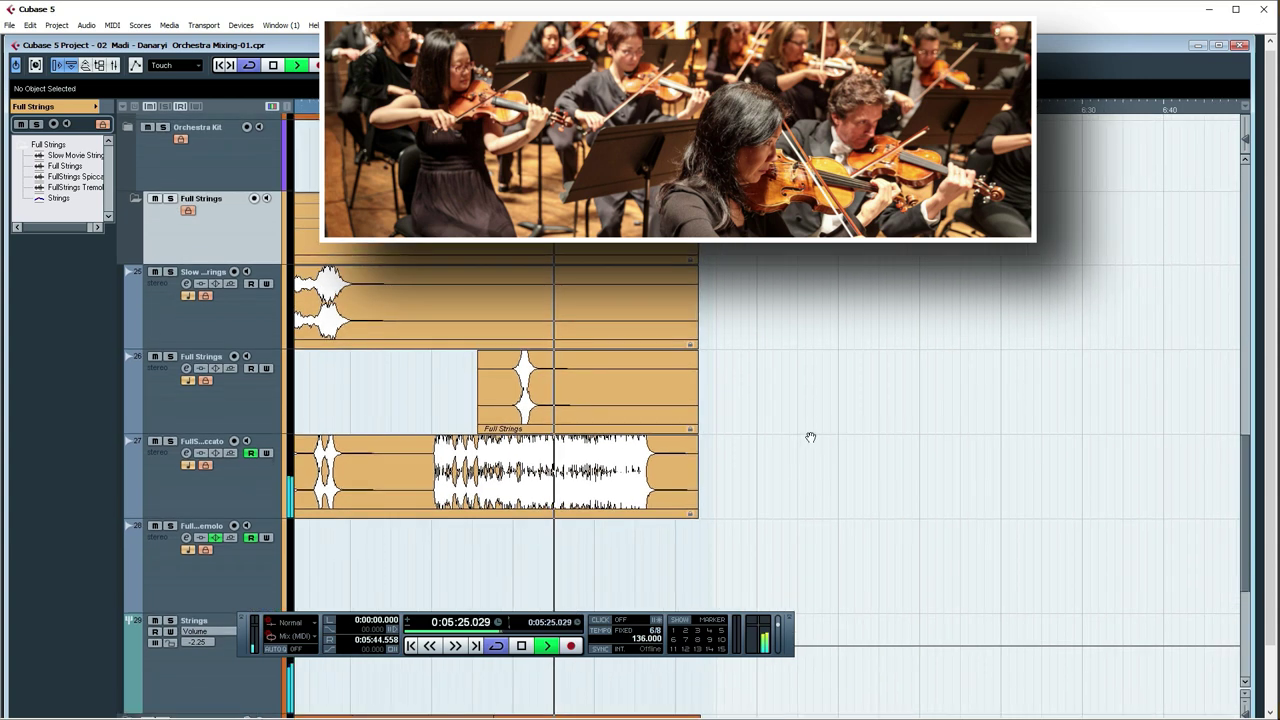
{"action": "left_click", "coordinate": [170, 198]}
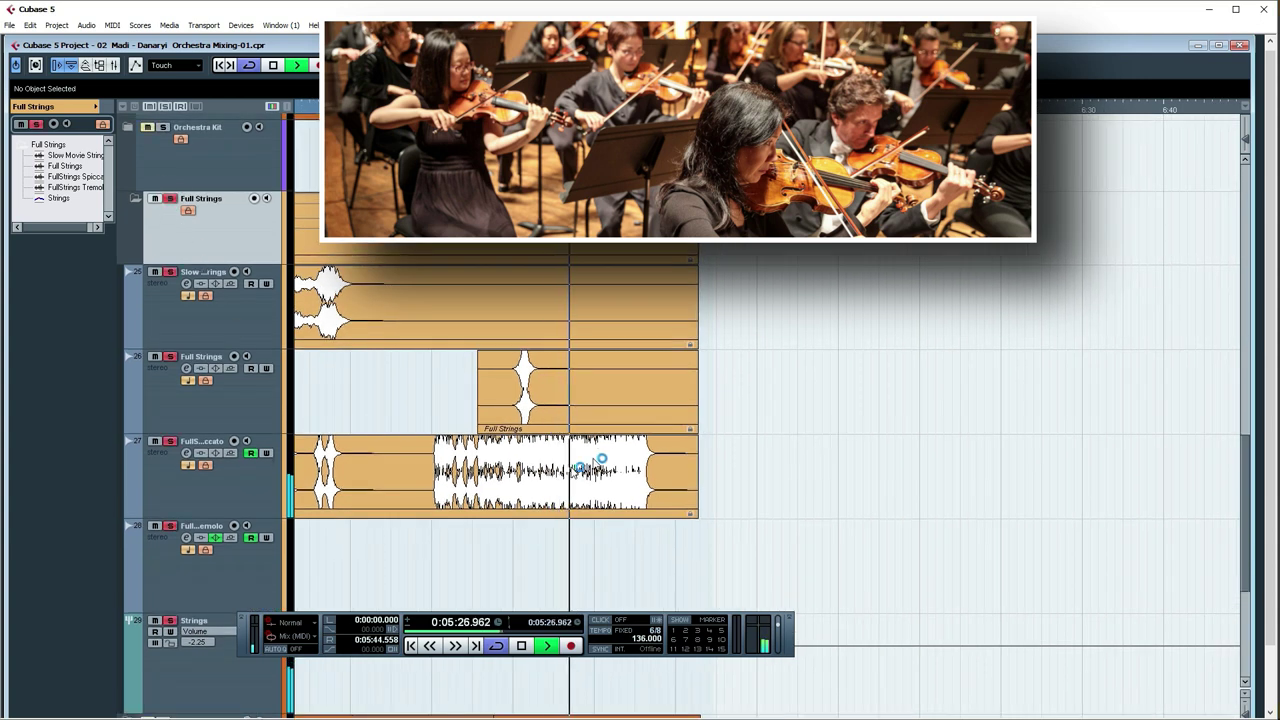
{"action": "left_click", "coordinate": [171, 200]}
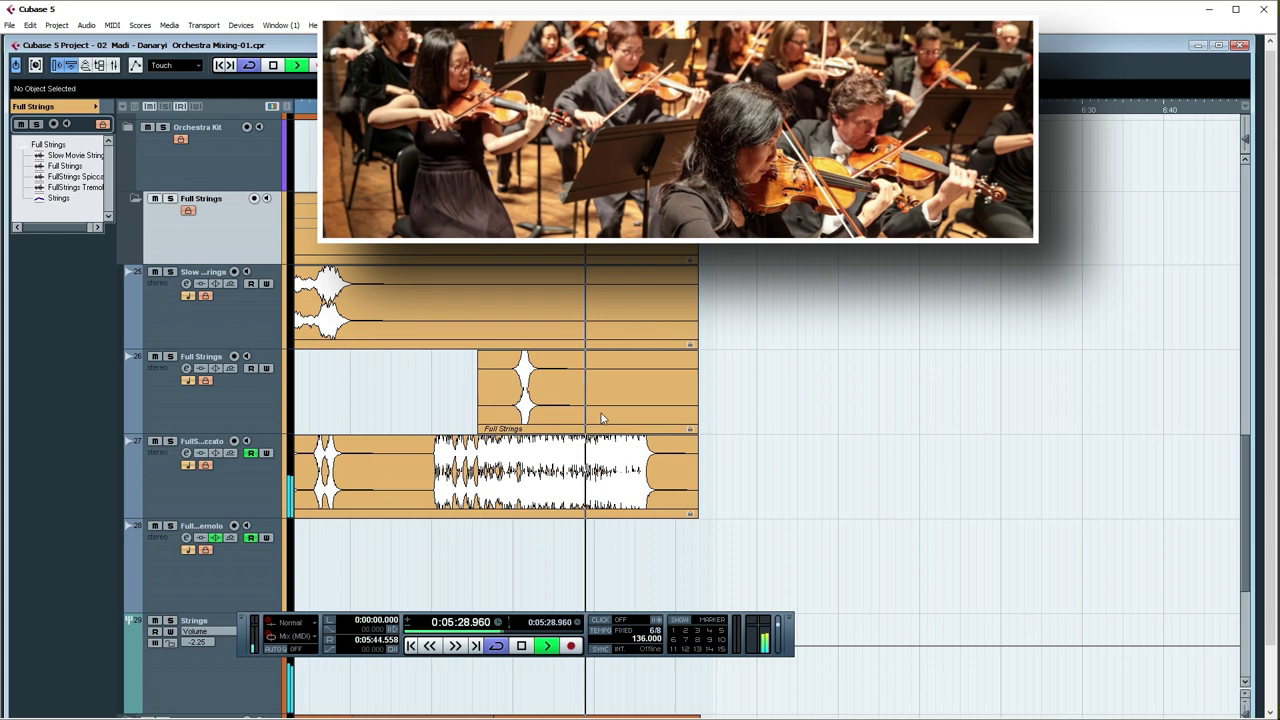
{"action": "left_click_drag", "start_coordinate": [735, 421], "coordinate": [760, 417]}
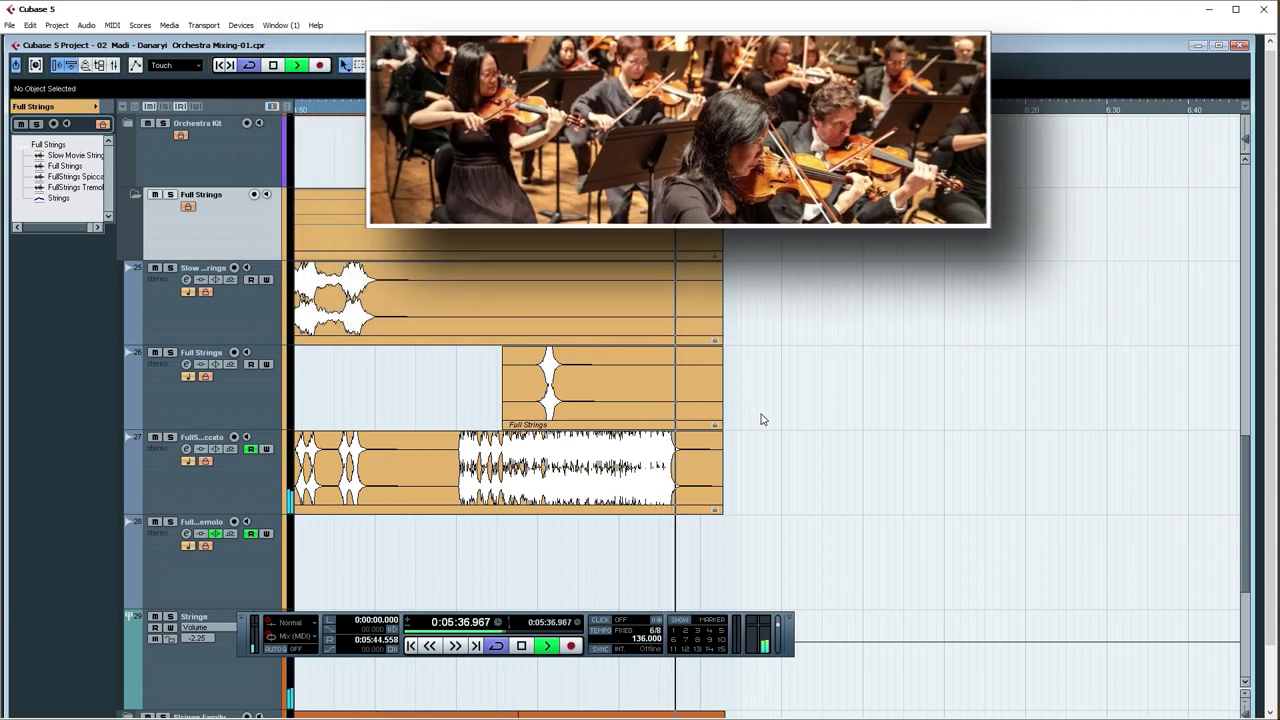
Step: Show the full length of the string tracks and stop playback
{"action": "key", "text": "g"}
{"action": "key", "text": "g"}
{"action": "key", "text": "g"}
{"action": "key", "text": "g"}
{"action": "key", "text": "g"}
{"action": "key", "text": "g"}
{"action": "key", "text": "g"}
{"action": "key", "text": "g"}
{"action": "key", "text": "g"}
{"action": "left_click", "coordinate": [780, 424]}
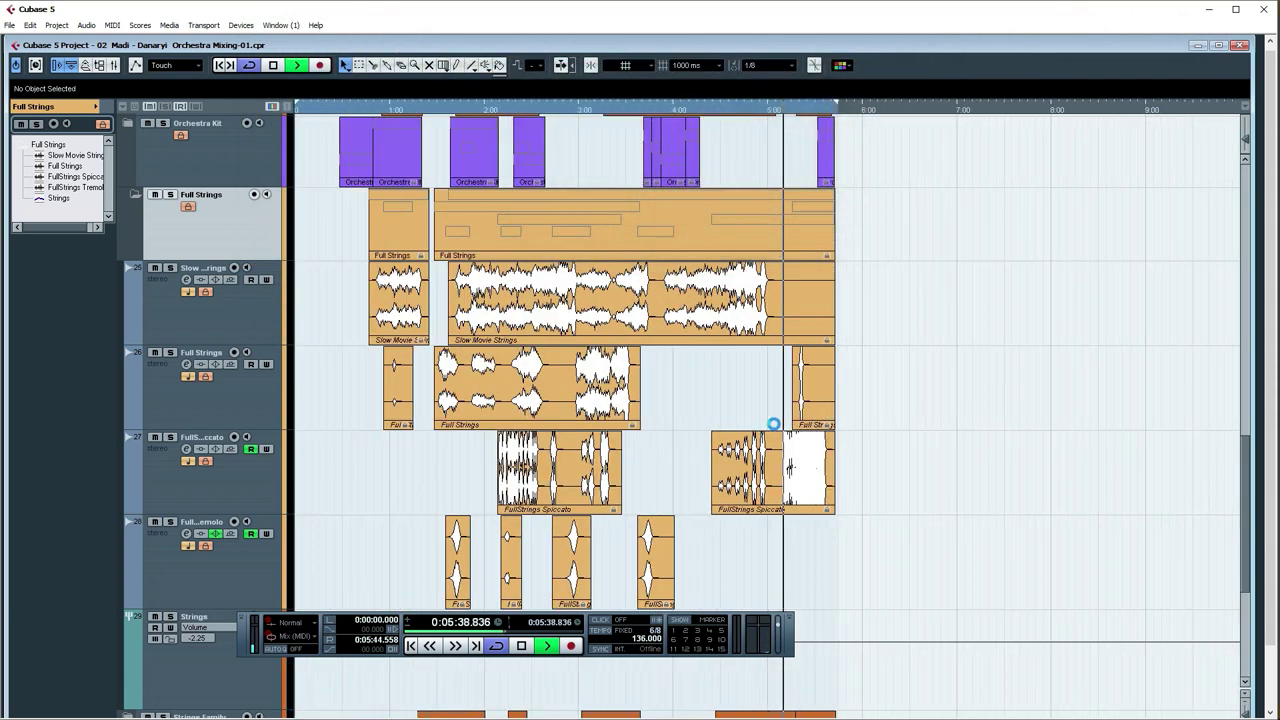
{"action": "key", "text": "space"}
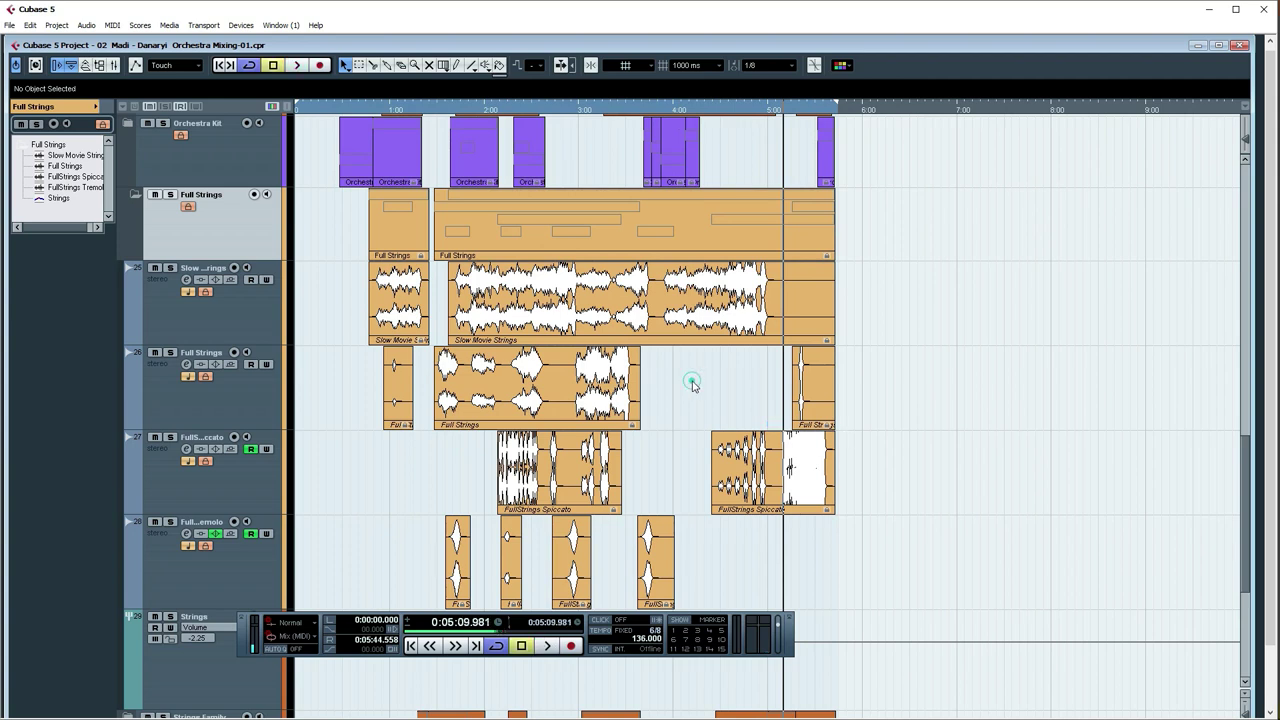
Step: Place the playback cursor at about 0:51 in the first strings section and examine the clip layout across the song
{"action": "left_click_drag", "start_coordinate": [375, 111], "coordinate": [380, 140]}
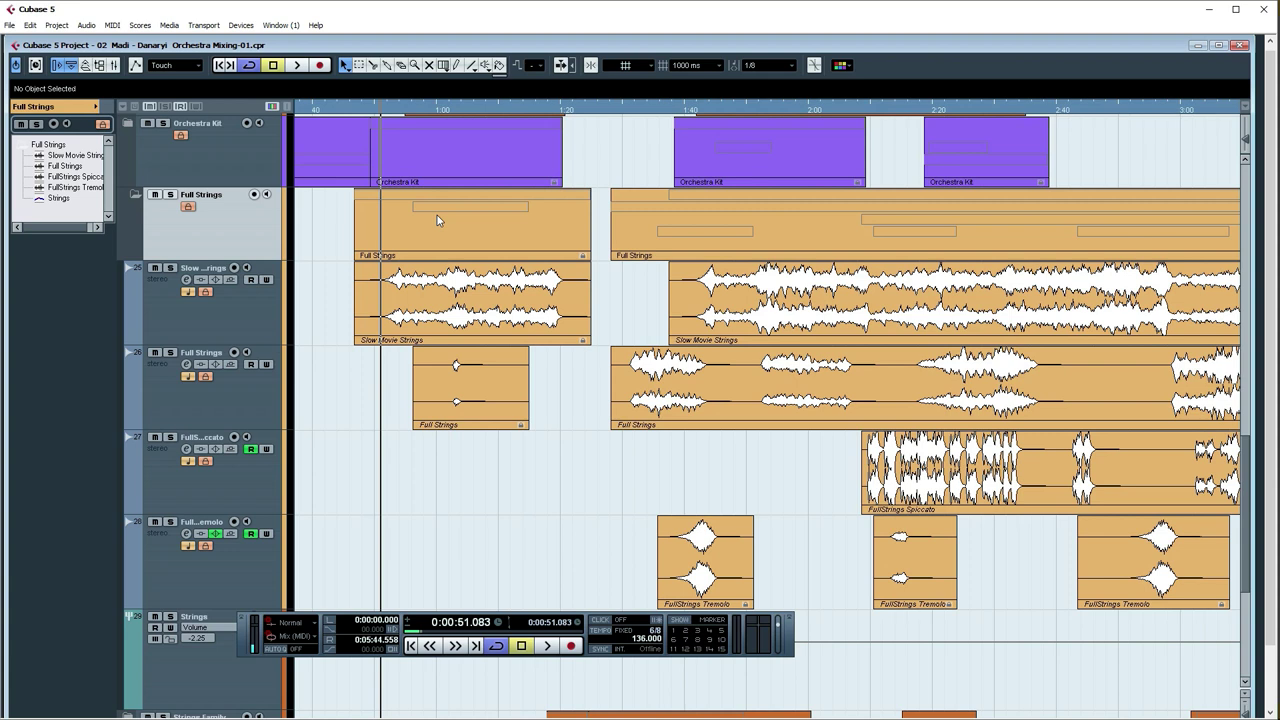
{"action": "key", "text": "g"}
{"action": "key", "text": "g"}
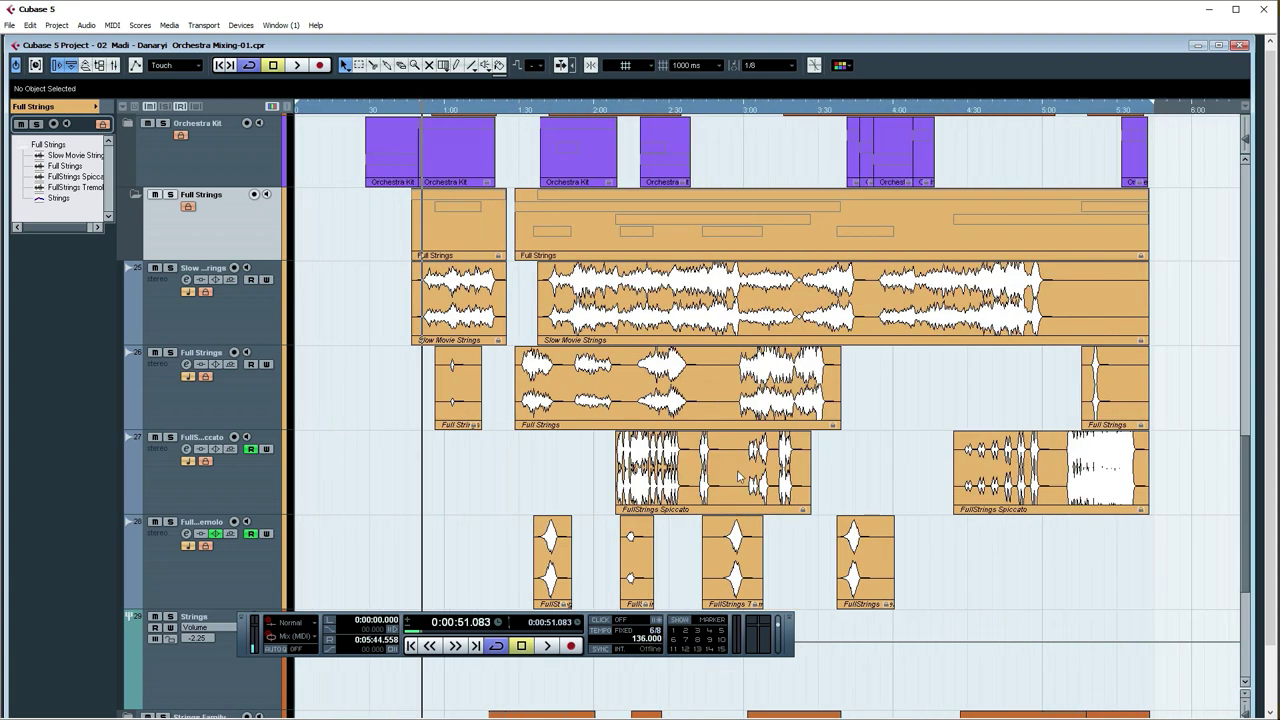
{"action": "key", "text": "h"}
{"action": "key", "text": "h"}
{"action": "key", "text": "g"}
{"action": "key", "text": "g"}
{"action": "key", "text": "g"}
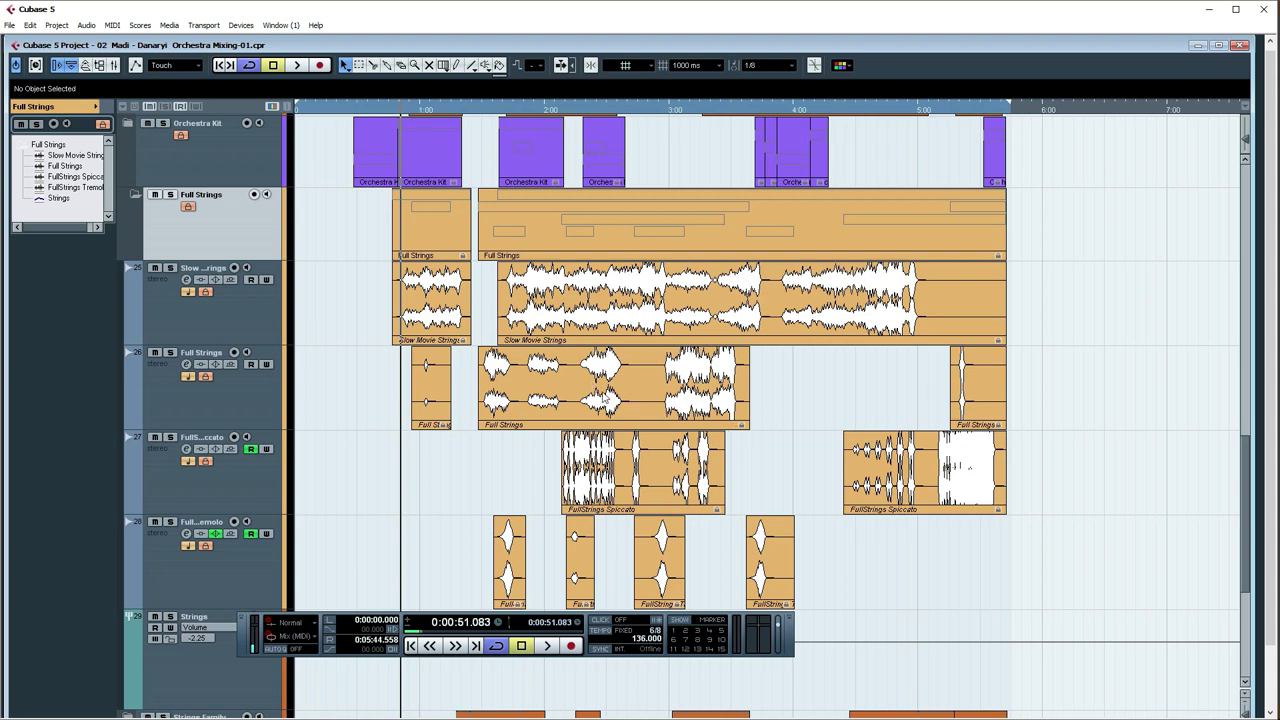
{"action": "key", "text": "h"}
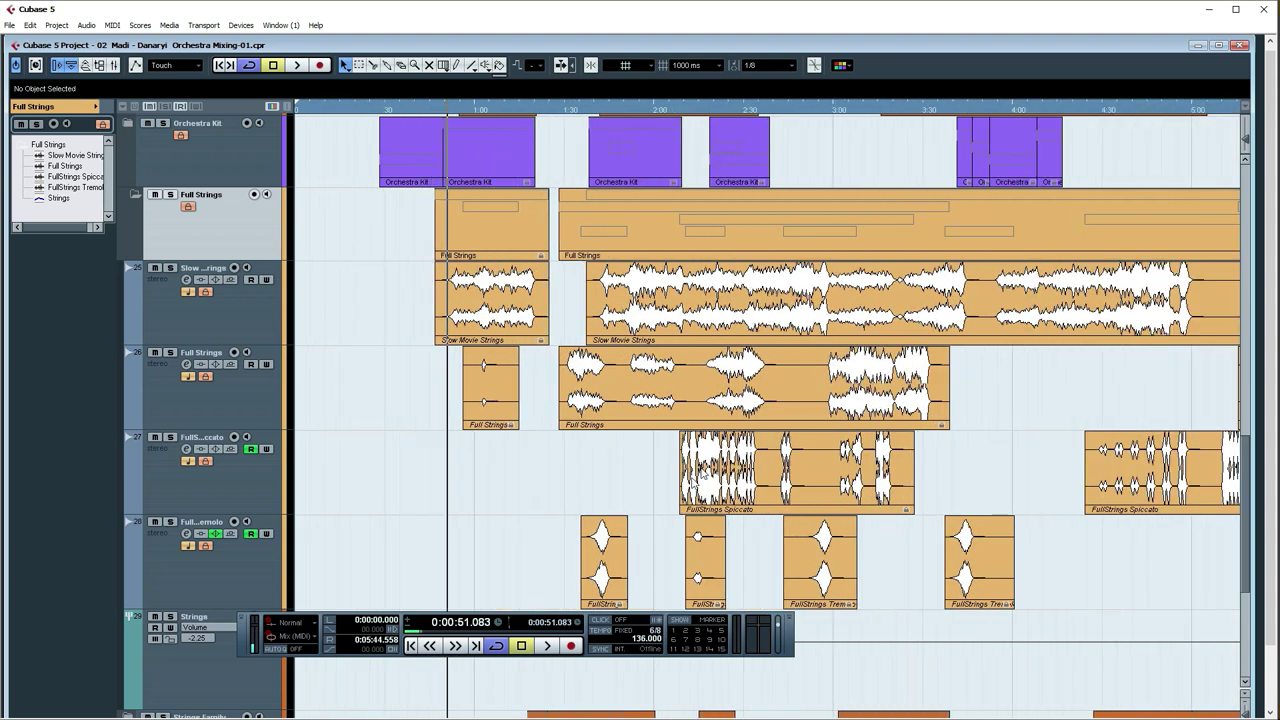
{"action": "key", "text": "h"}
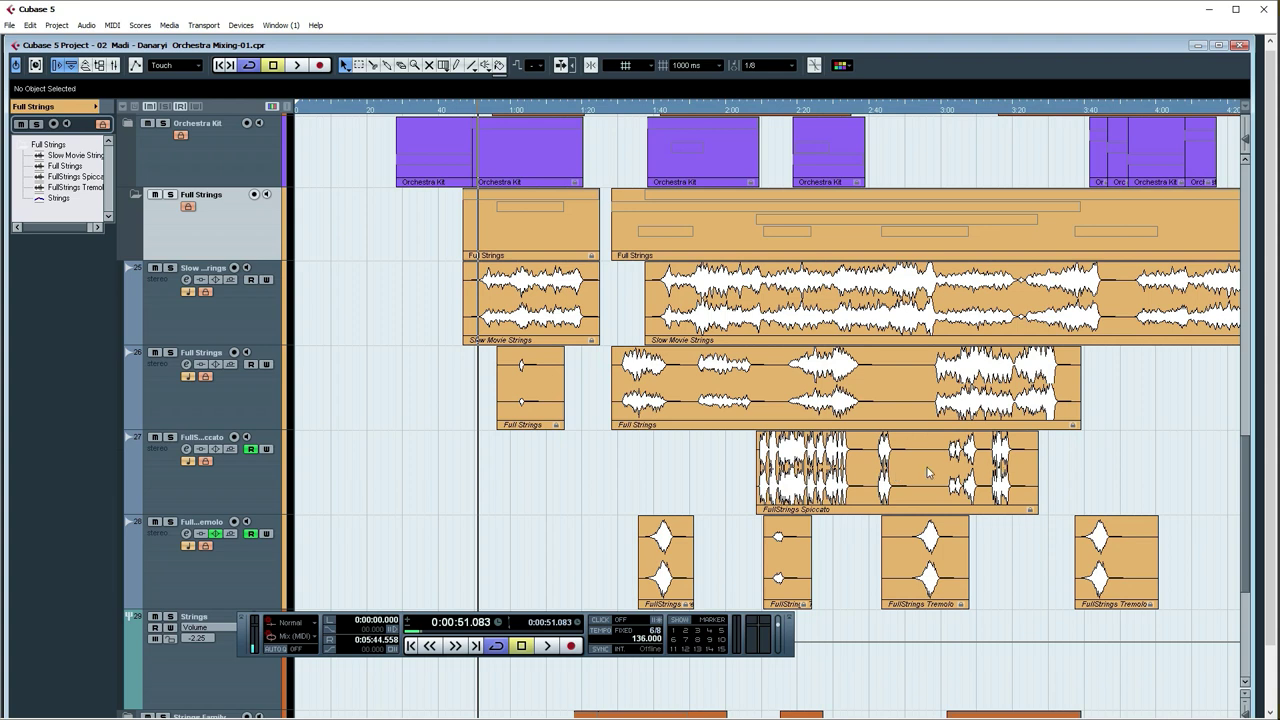
Step: Place the playback cursor at about 2:21 in the spiccato passage and examine the surrounding string clips
{"action": "left_click_drag", "start_coordinate": [806, 110], "coordinate": [800, 141]}
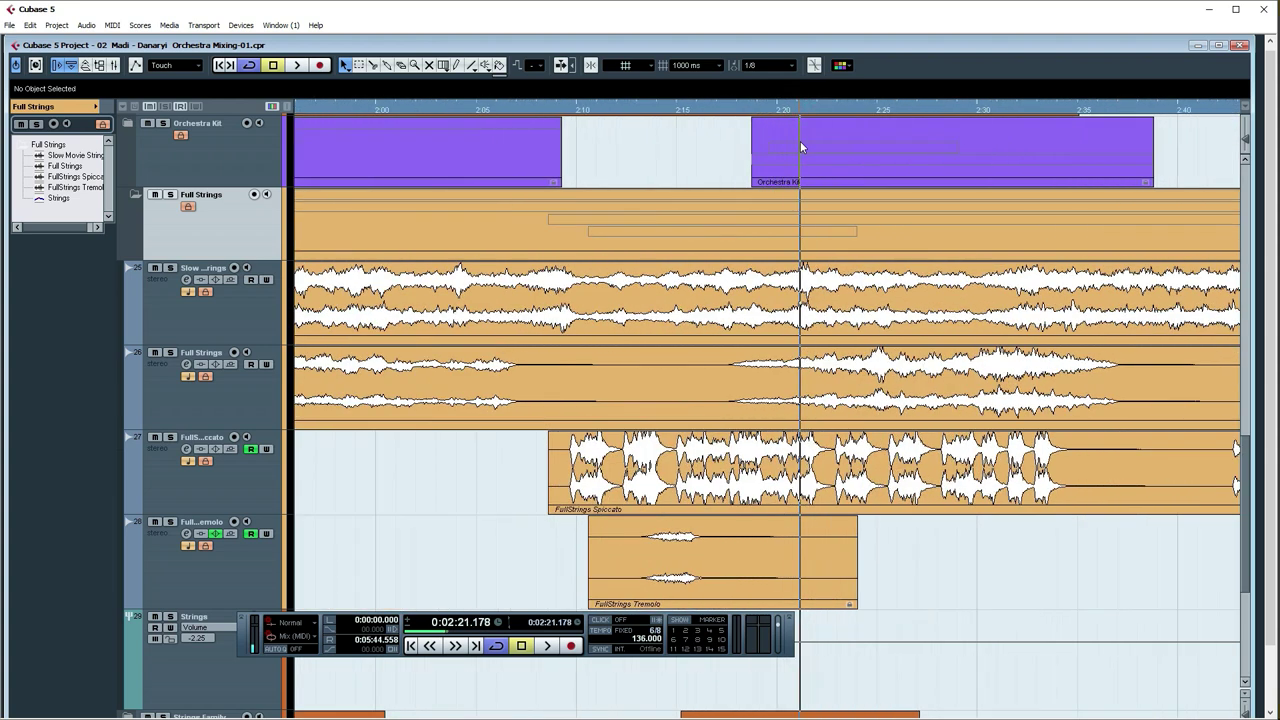
{"action": "key", "text": "g"}
{"action": "key", "text": "g"}
{"action": "key", "text": "g"}
{"action": "key", "text": "g"}
{"action": "key", "text": "g"}
{"action": "key", "text": "g"}
{"action": "key", "text": "g"}
{"action": "key", "text": "g"}
{"action": "key", "text": "g"}
{"action": "key", "text": "g"}
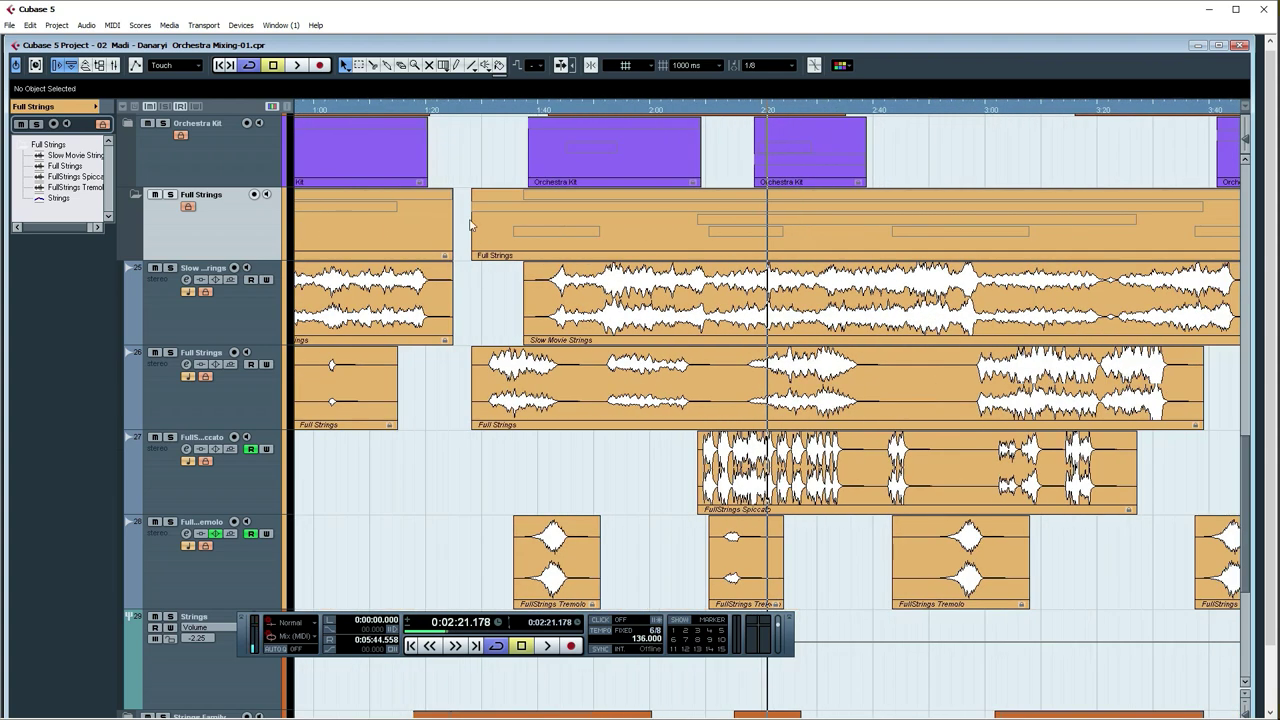
Step: Return the playback cursor to about 0:51 and check the Slow Movie Strings track, ending with the Full Strings folder selected
{"action": "left_click_drag", "start_coordinate": [472, 112], "coordinate": [442, 137]}
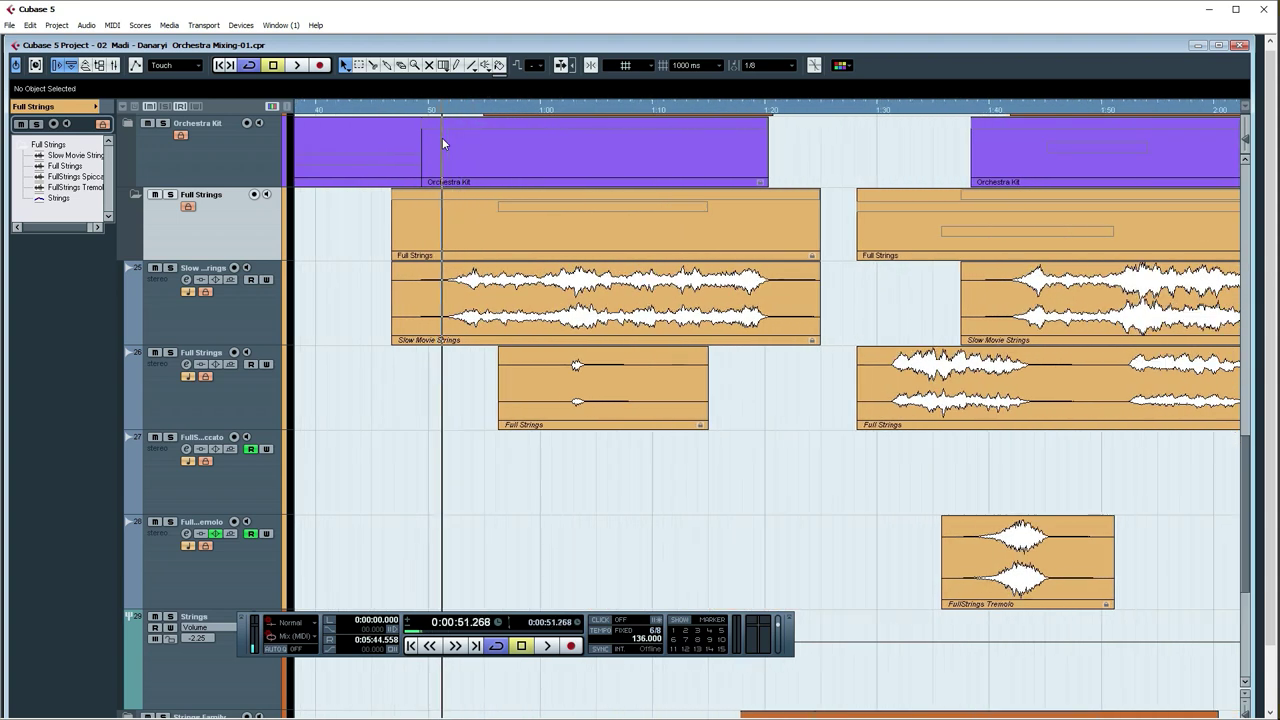
{"action": "left_click", "coordinate": [240, 317]}
{"action": "left_click", "coordinate": [246, 242]}
{"action": "left_click", "coordinate": [254, 313]}
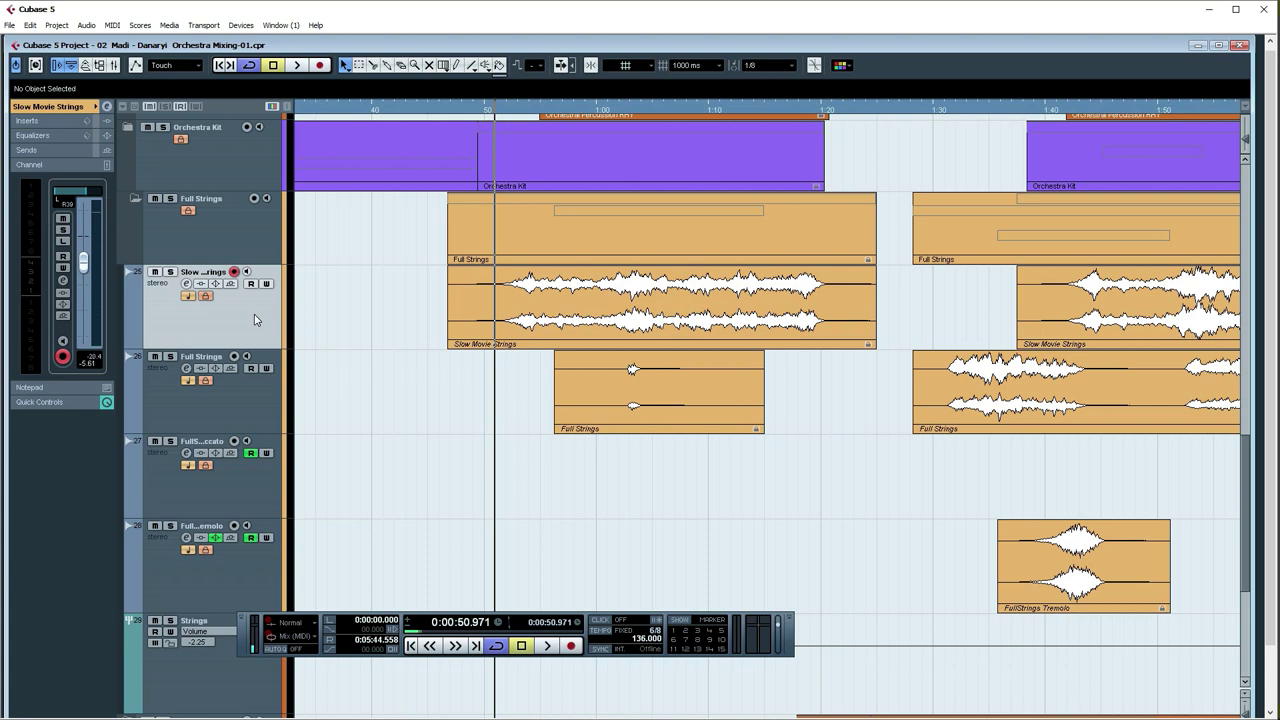
{"action": "left_click", "coordinate": [251, 240]}
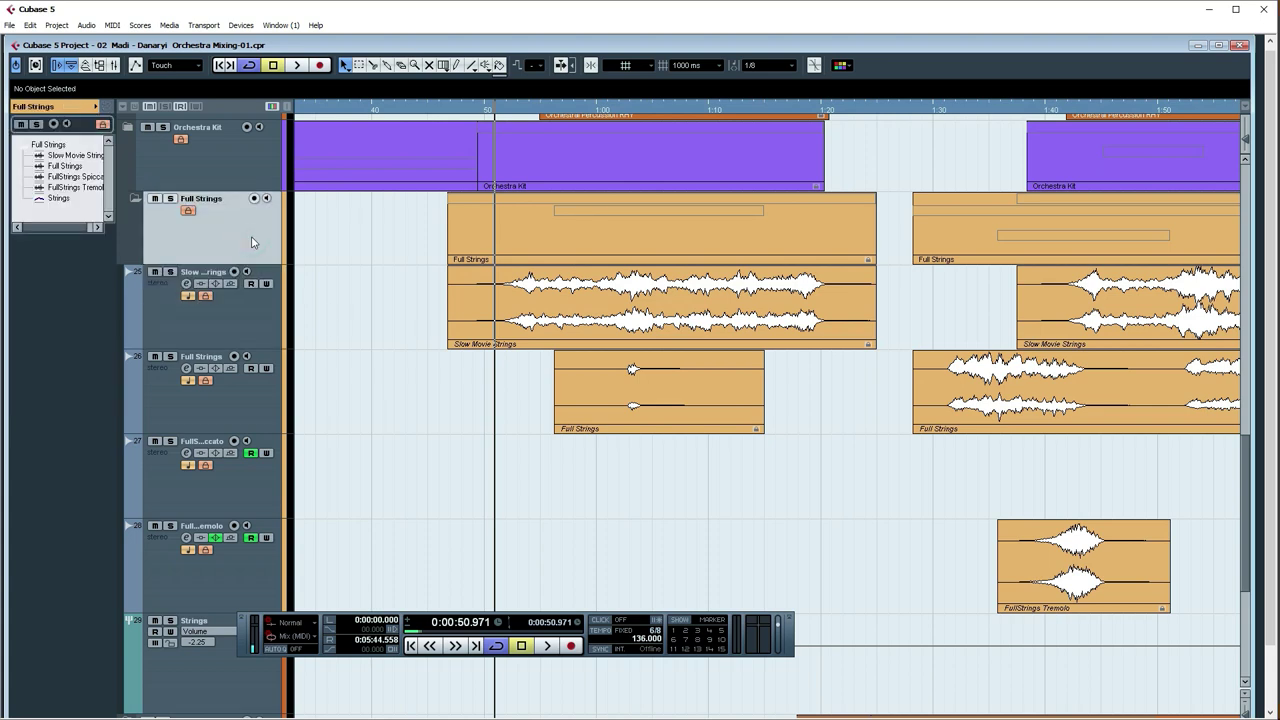
Step: Select the Strings group track and inspect the equalizer settings of the FullStrings Tremolo channel
{"action": "key", "text": "g"}
{"action": "left_click_drag", "start_coordinate": [687, 383], "coordinate": [611, 383]}
{"action": "scroll", "coordinate": [537, 446], "scroll_direction": "down", "scroll_amount": 2}
{"action": "left_click_drag", "start_coordinate": [587, 429], "coordinate": [446, 449]}
{"action": "left_click", "coordinate": [202, 555]}
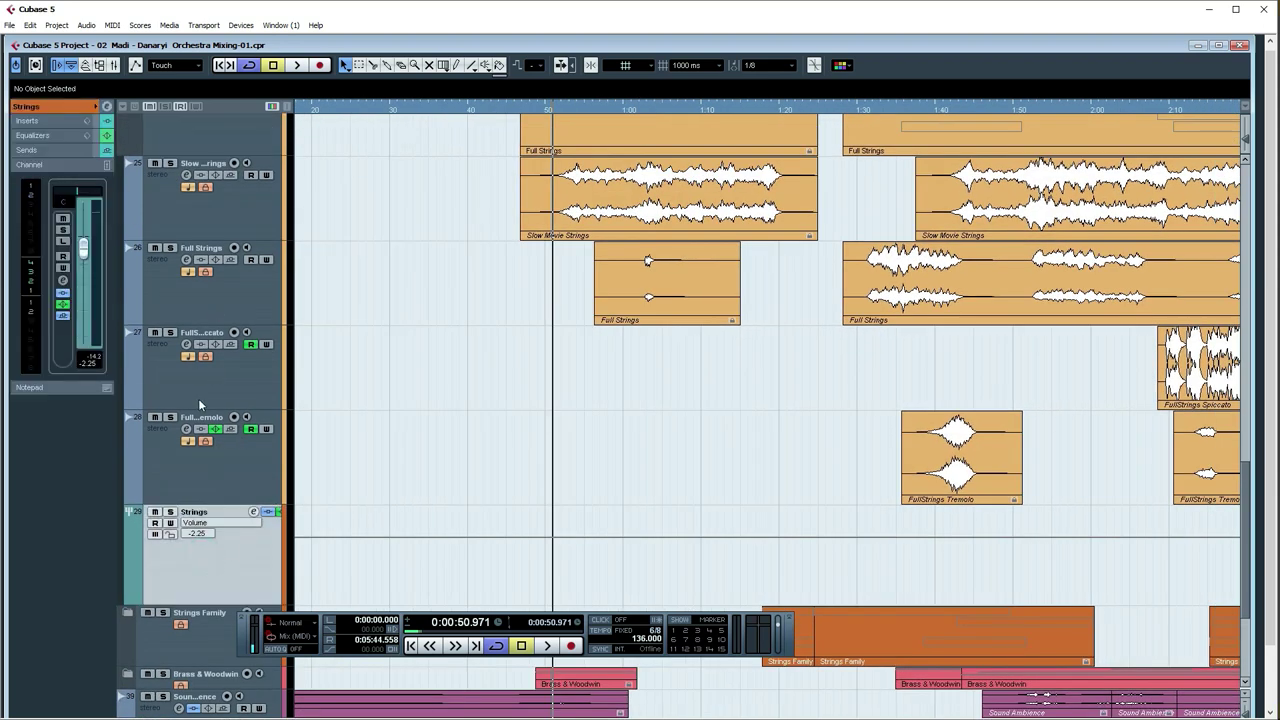
{"action": "left_click", "coordinate": [187, 429]}
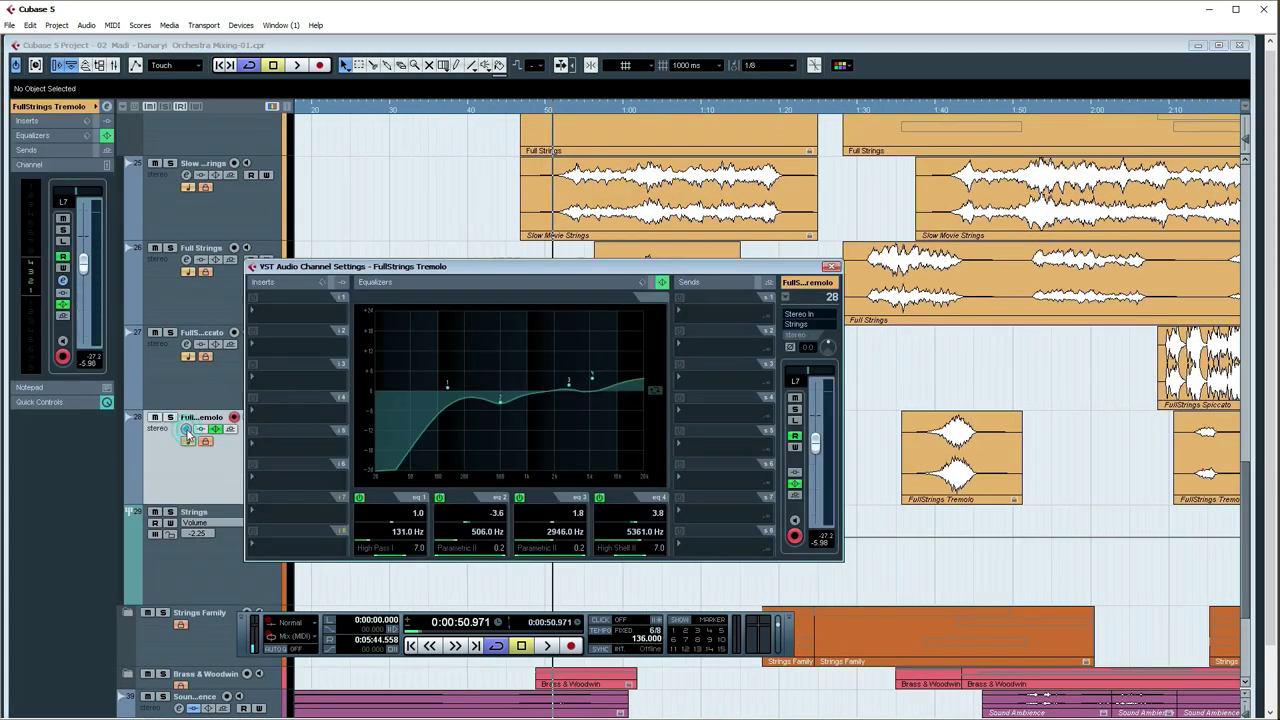
{"action": "left_click", "coordinate": [831, 268]}
Step: Solo the FullStrings Tremolo track and play its first clip from about 1:40
{"action": "key", "text": "g"}
{"action": "key", "text": "g"}
{"action": "key", "text": "g"}
{"action": "key", "text": "g"}
{"action": "key", "text": "g"}
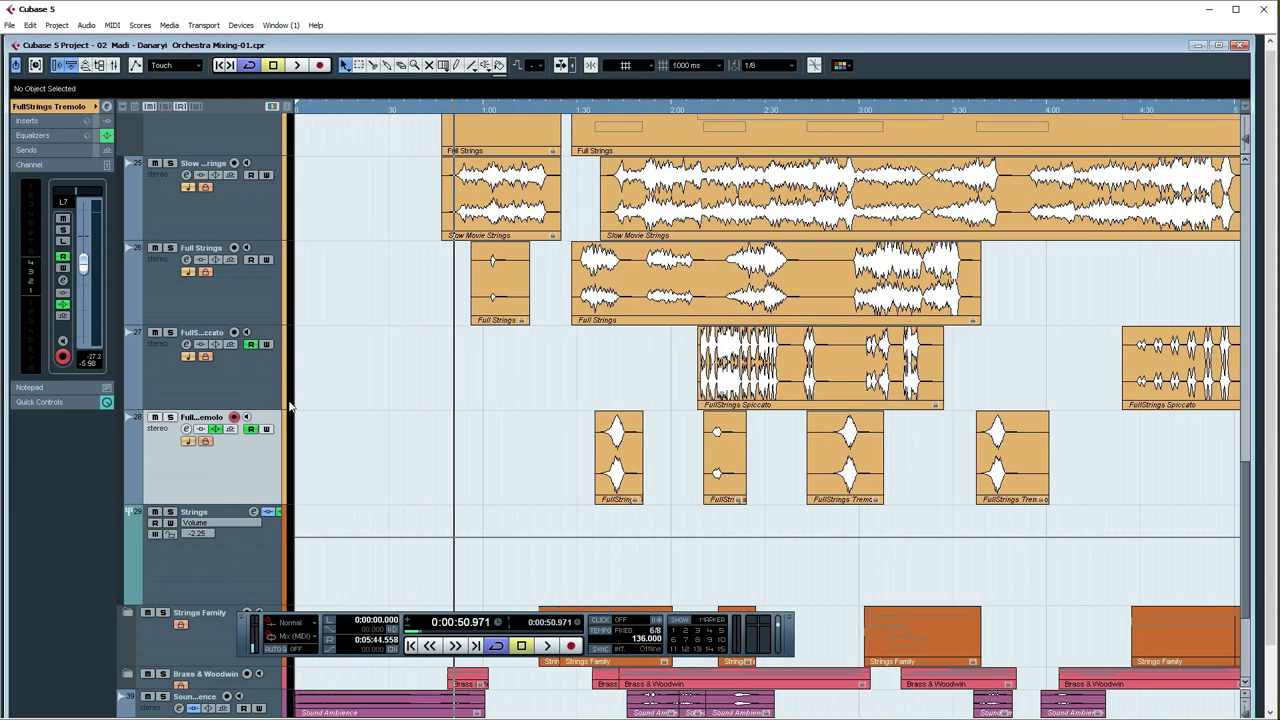
{"action": "key", "text": "h"}
{"action": "left_click", "coordinate": [169, 417]}
{"action": "left_click", "coordinate": [671, 110]}
{"action": "key", "text": "space"}
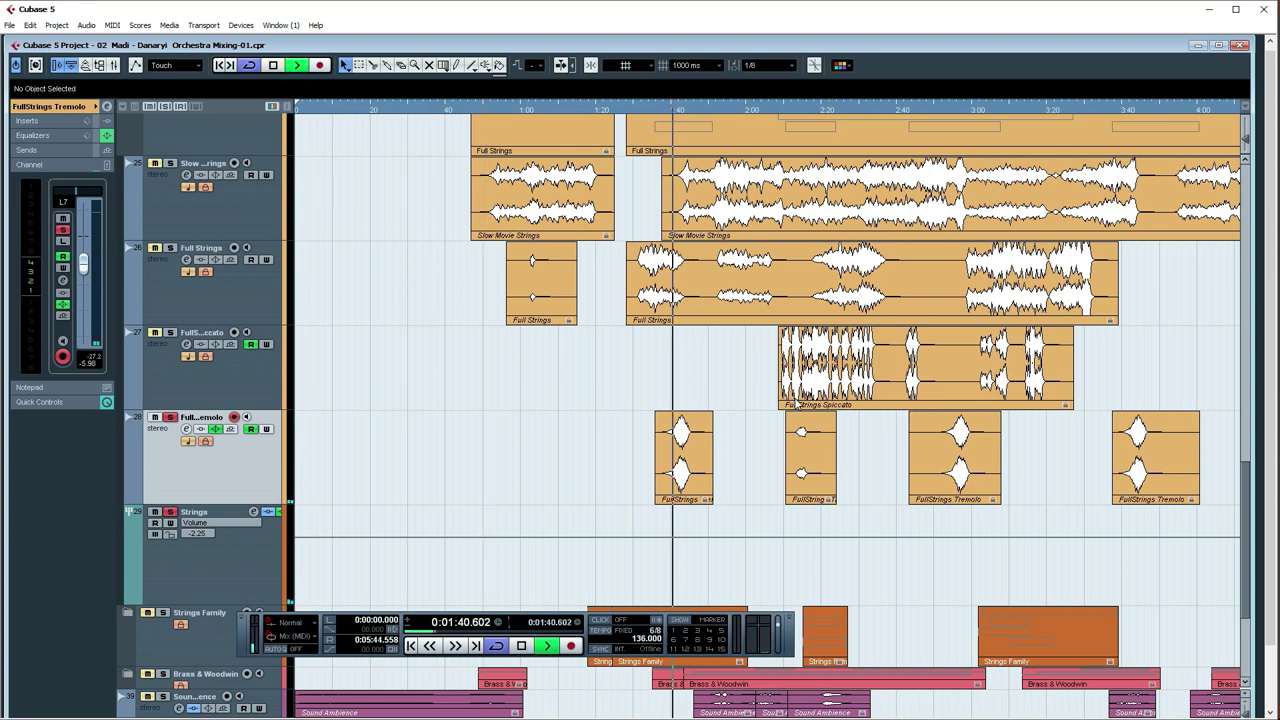
Step: Open the FullStrings Tremolo channel settings and play the clip with the equalizers bypassed
{"action": "left_click", "coordinate": [187, 429]}
{"action": "key", "text": "space"}
{"action": "left_click", "coordinate": [659, 285]}
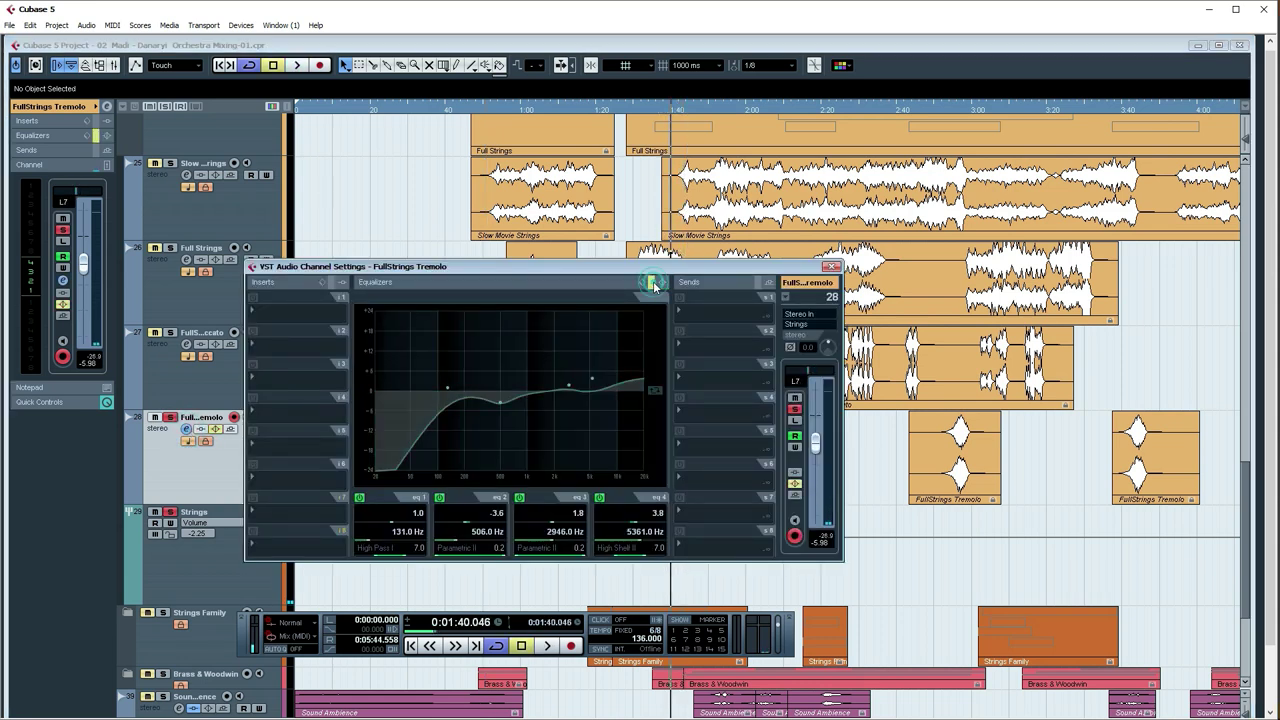
{"action": "key", "text": "space"}
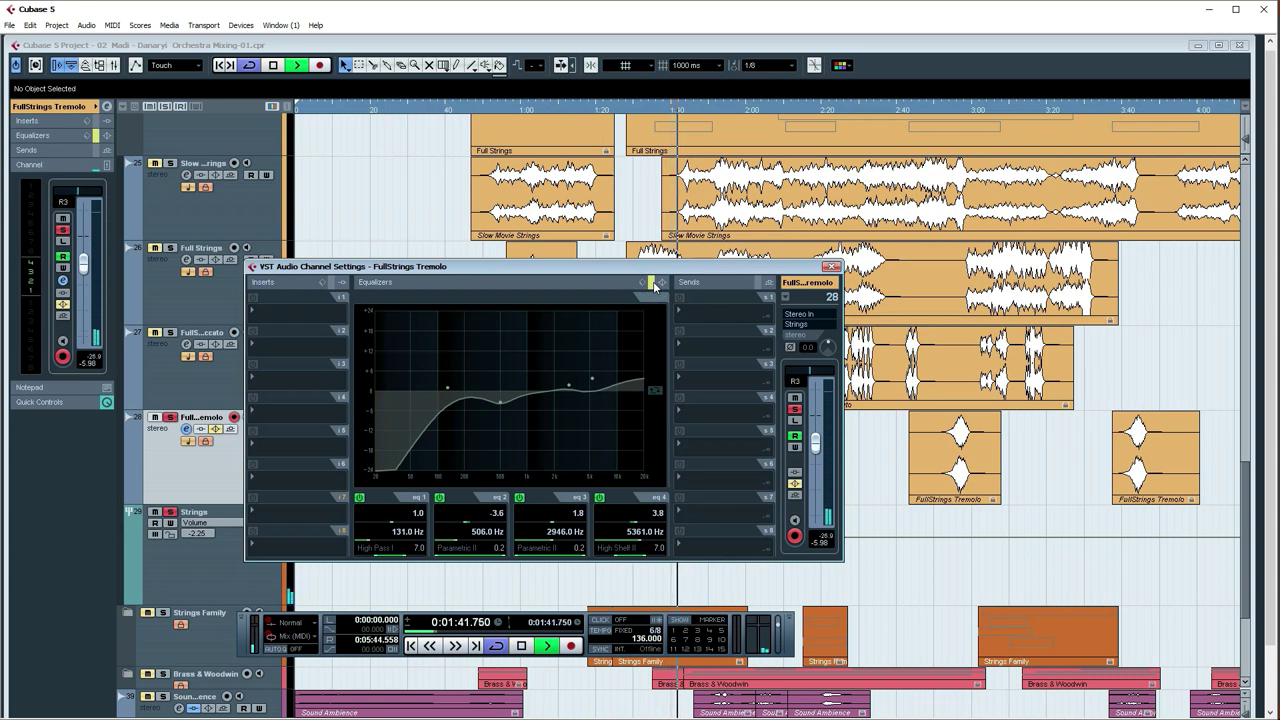
Step: Reactivate the FullStrings Tremolo equalizers to replay the clip, and end the track's solo
{"action": "key", "text": "space"}
{"action": "left_click", "coordinate": [660, 284]}
{"action": "key", "text": "space"}
{"action": "left_click", "coordinate": [836, 268]}
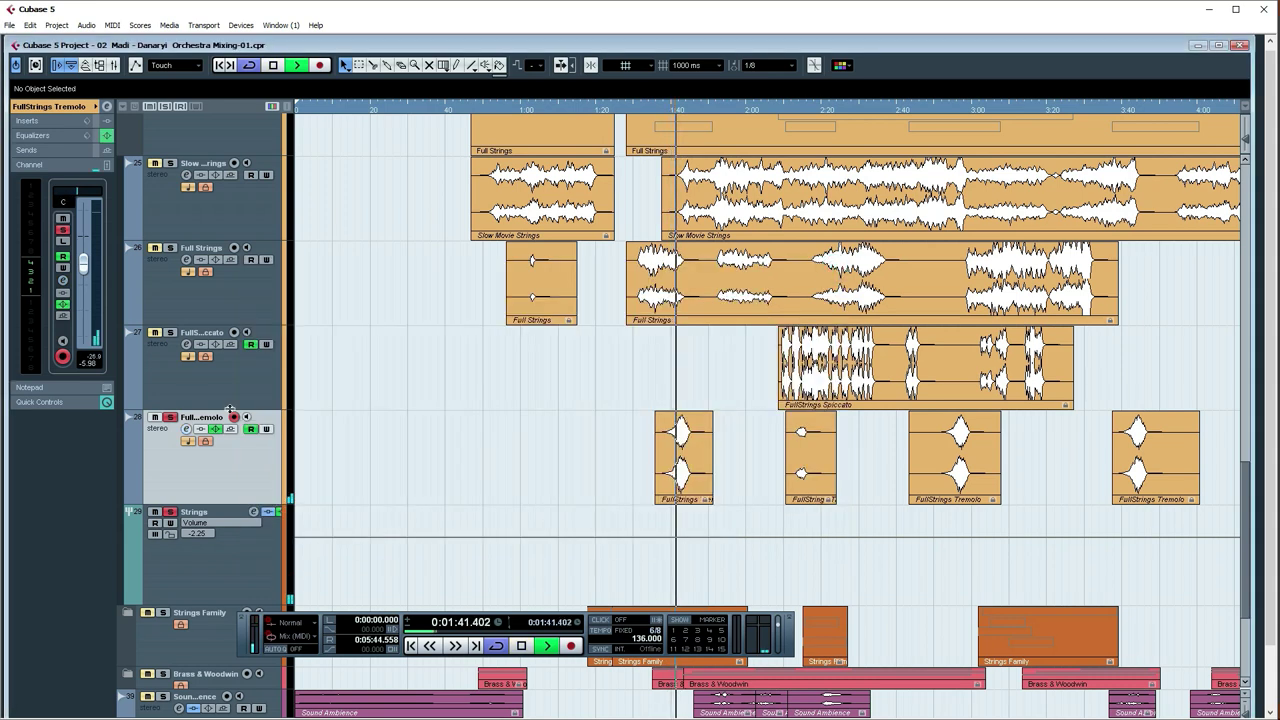
{"action": "key", "text": "space"}
{"action": "left_click", "coordinate": [169, 417]}
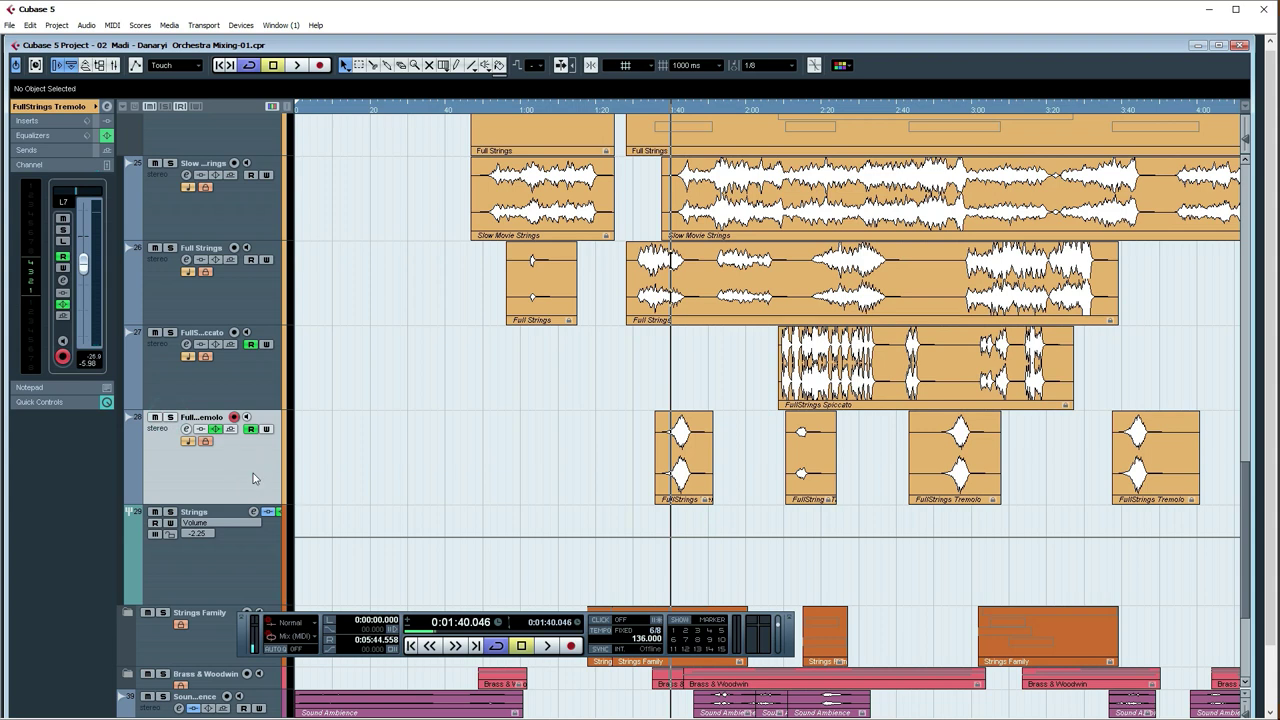
Step: Move the playback cursor to about 4:29 and select the Strings group track
{"action": "key", "text": "g"}
{"action": "key", "text": "g"}
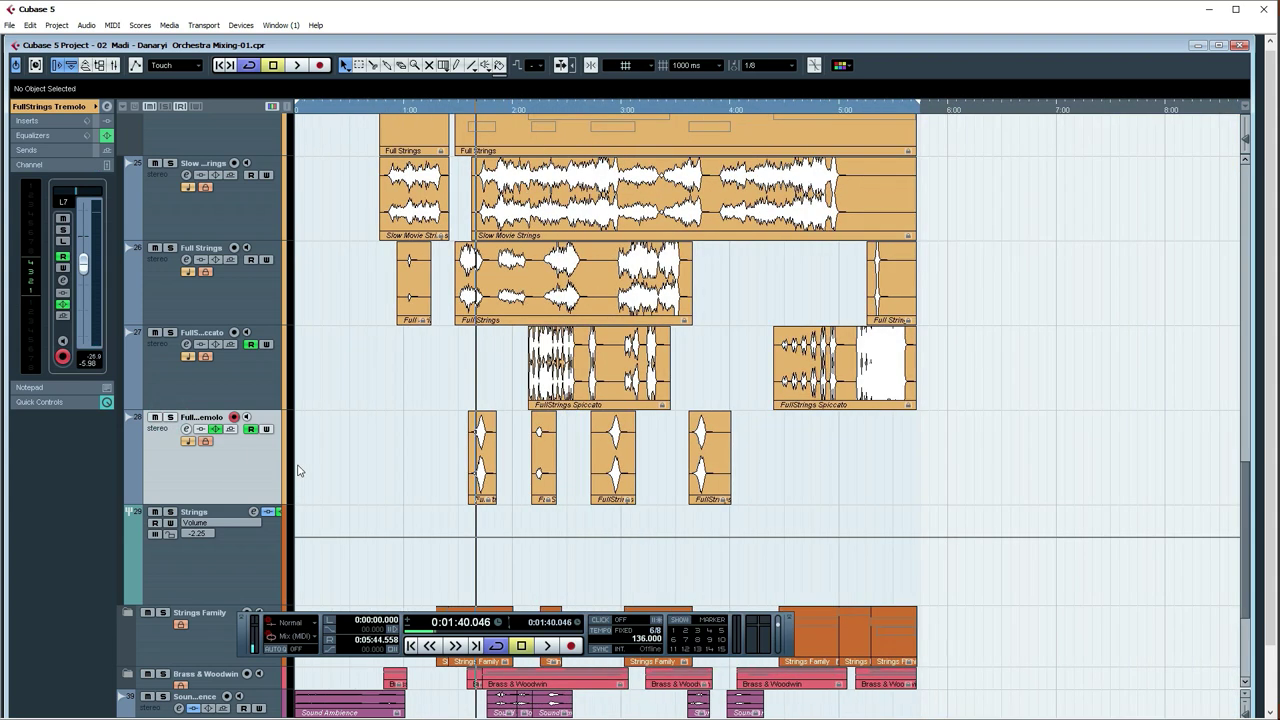
{"action": "left_click_drag", "start_coordinate": [790, 114], "coordinate": [197, 560]}
{"action": "left_click", "coordinate": [196, 582]}
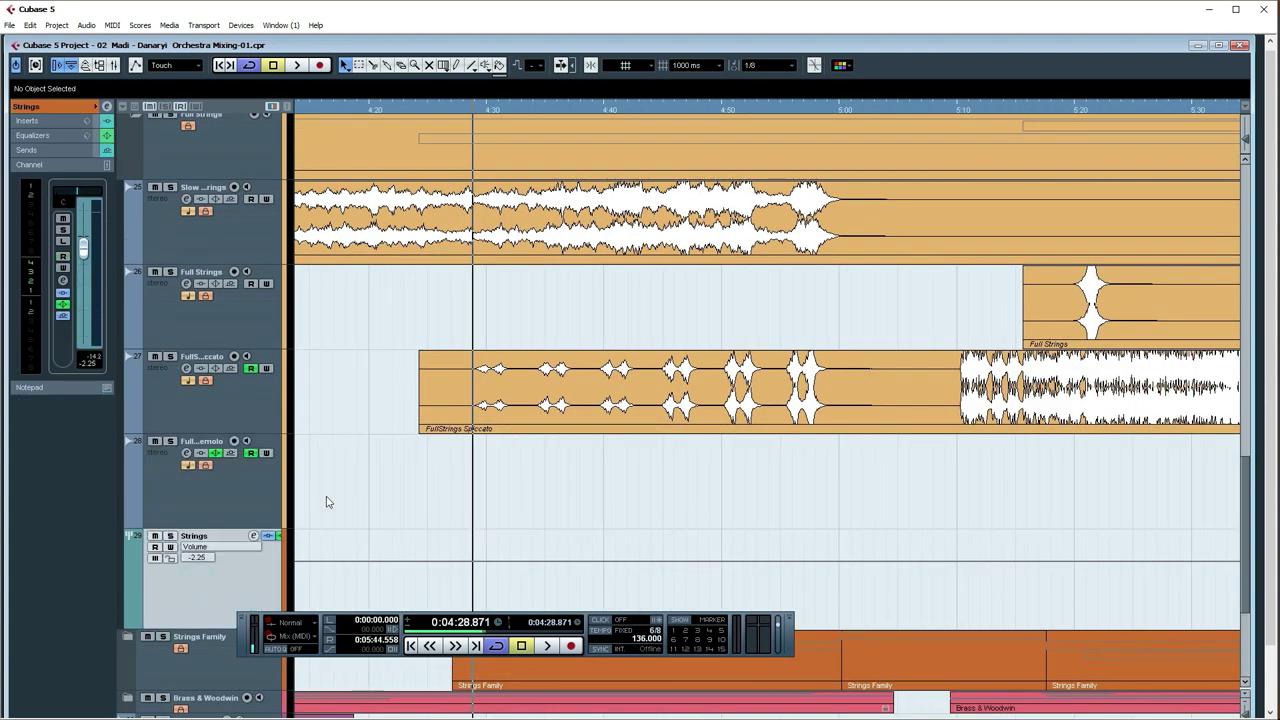
Step: Select the Slow Movie Strings track, show its basic track settings with the output routing, and widen the track list
{"action": "left_click_drag", "start_coordinate": [840, 467], "coordinate": [676, 449]}
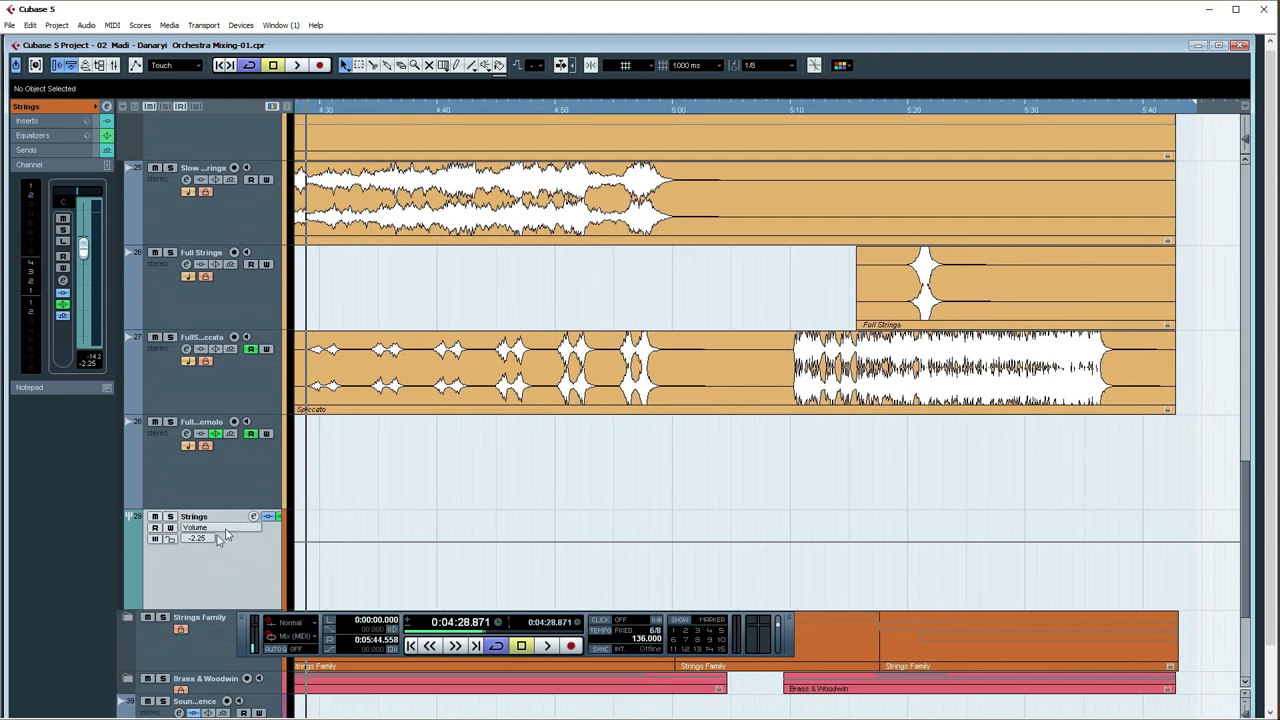
{"action": "scroll", "coordinate": [252, 320], "scroll_direction": "up", "scroll_amount": 3}
{"action": "left_click", "coordinate": [165, 339]}
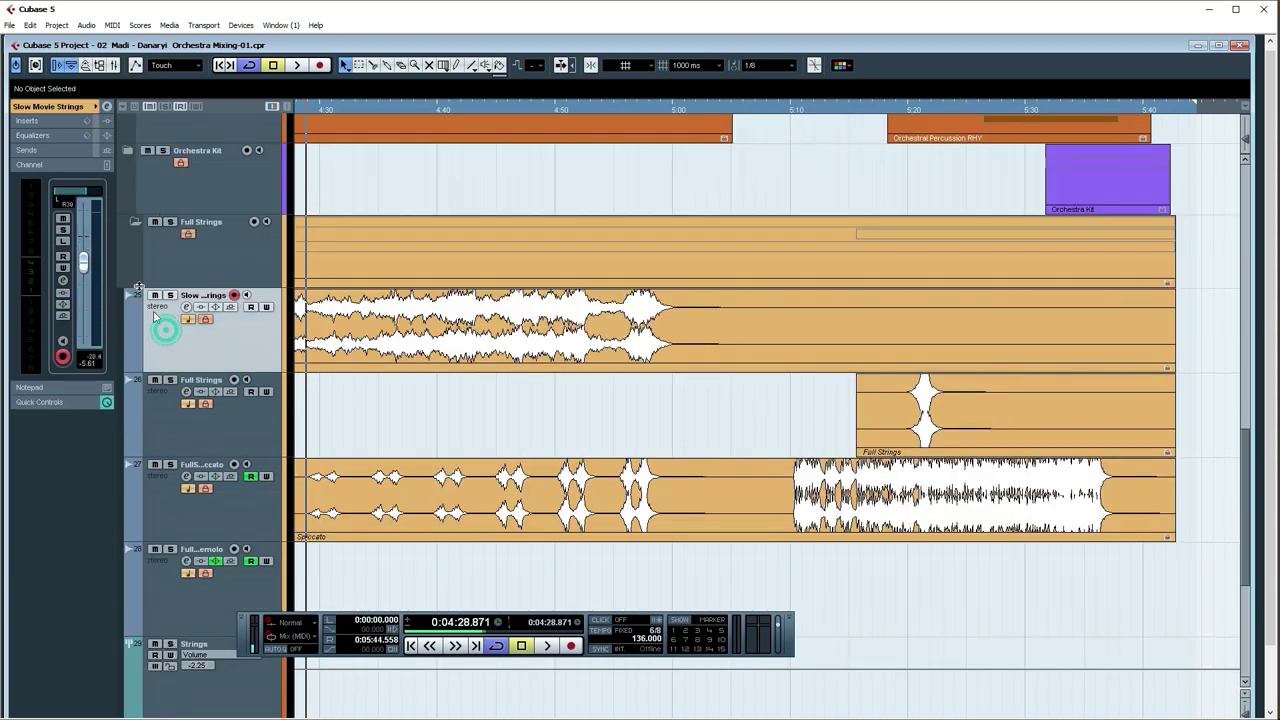
{"action": "left_click", "coordinate": [30, 108]}
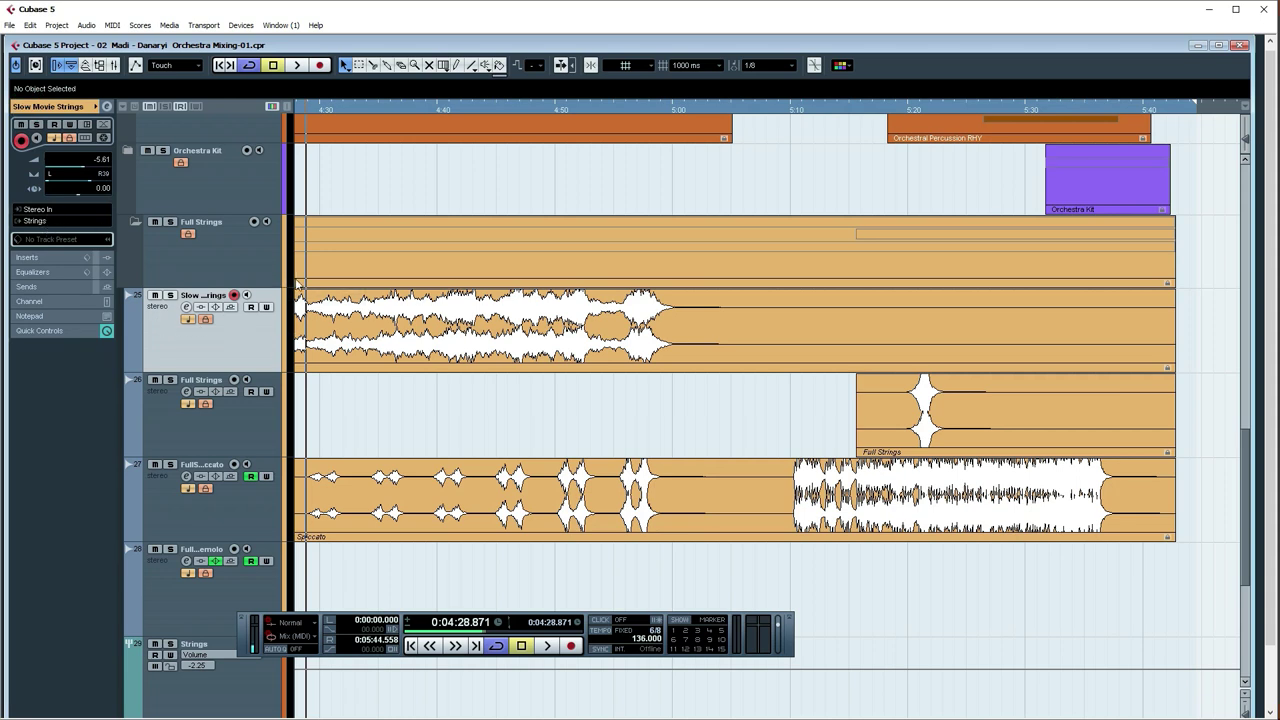
{"action": "left_click_drag", "start_coordinate": [293, 278], "coordinate": [405, 285]}
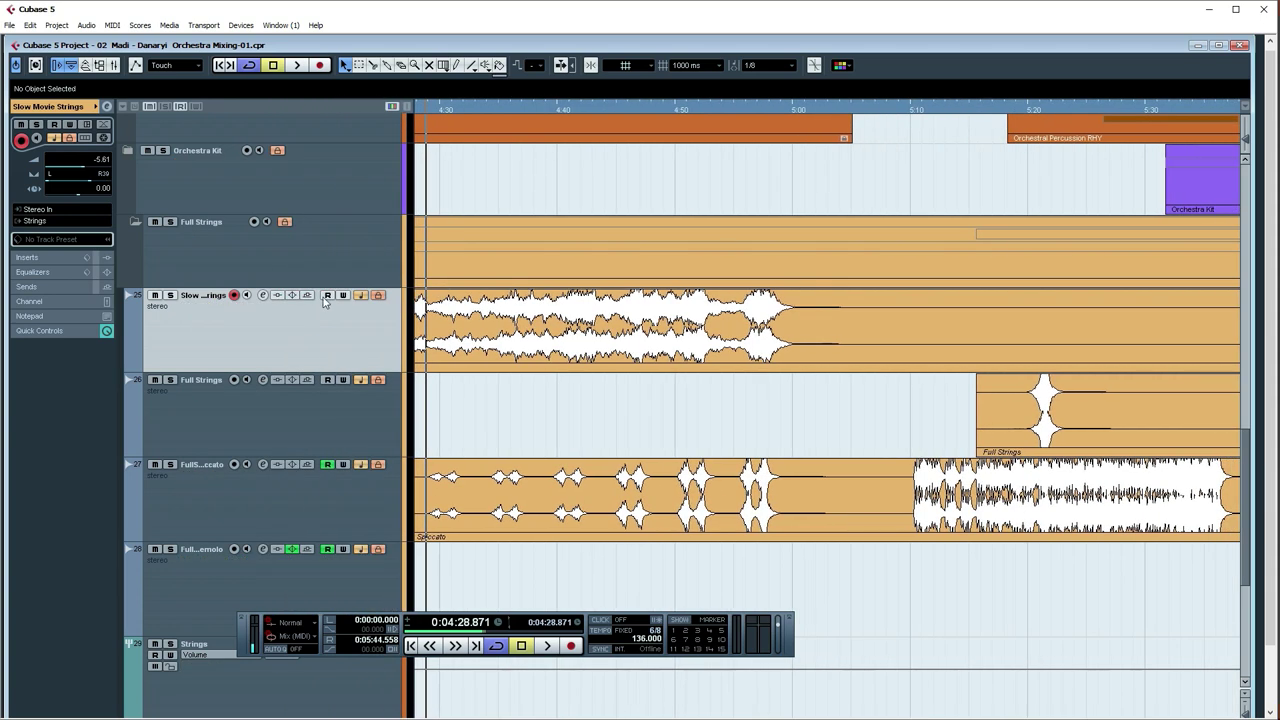
Step: Check the output routing of the Slow Movie Strings, Full Strings and FullStrings Spiccato tracks, and select the Strings group track
{"action": "double_click", "coordinate": [201, 297]}
{"action": "left_click", "coordinate": [208, 316]}
{"action": "left_click", "coordinate": [200, 422]}
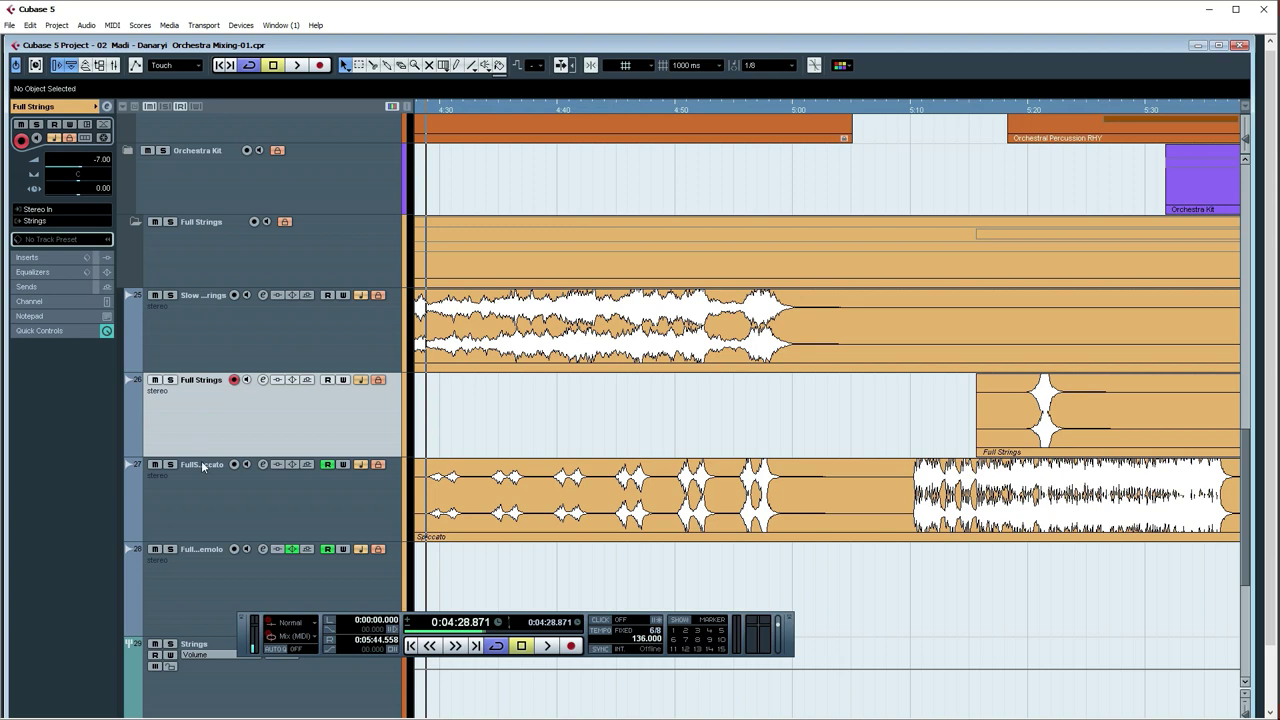
{"action": "key", "text": "Down"}
{"action": "scroll", "coordinate": [300, 424], "scroll_direction": "down", "scroll_amount": 2}
{"action": "scroll", "coordinate": [310, 425], "scroll_direction": "down", "scroll_amount": 2}
{"action": "left_click", "coordinate": [305, 430]}
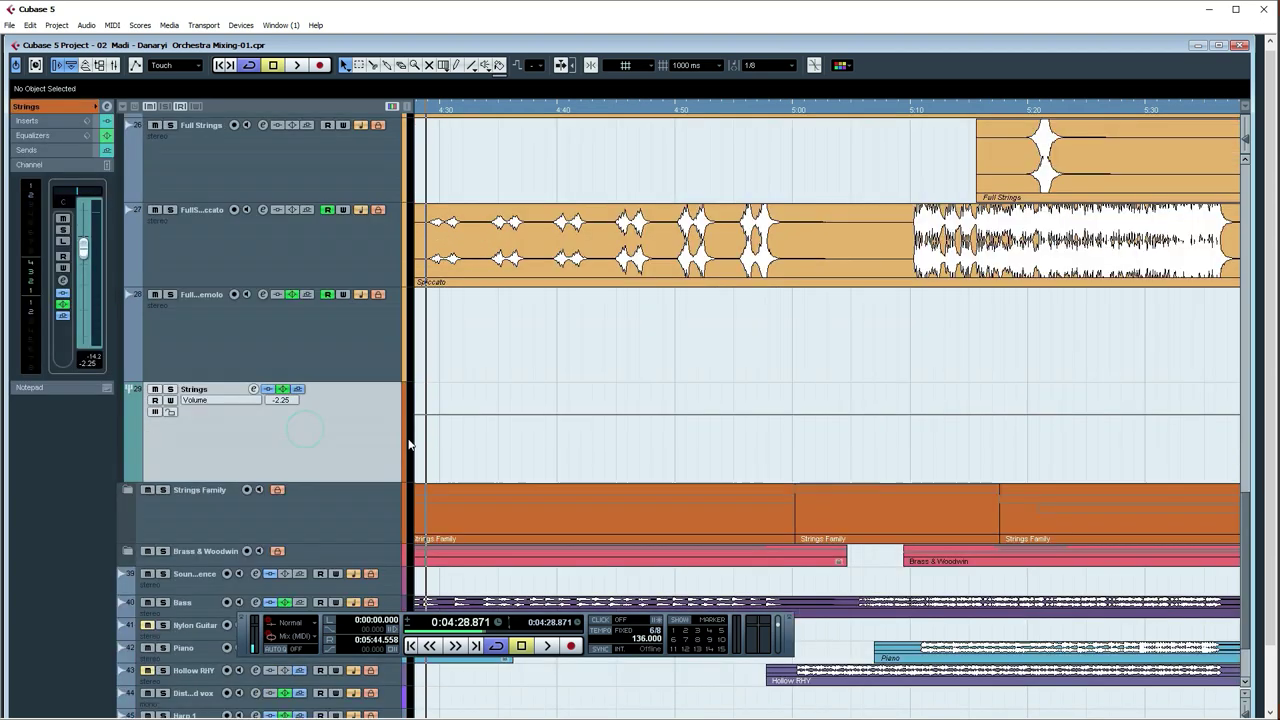
Step: Change the Strings group track's colour from orange to pinkish red
{"action": "left_click", "coordinate": [403, 437]}
{"action": "left_click", "coordinate": [651, 435]}
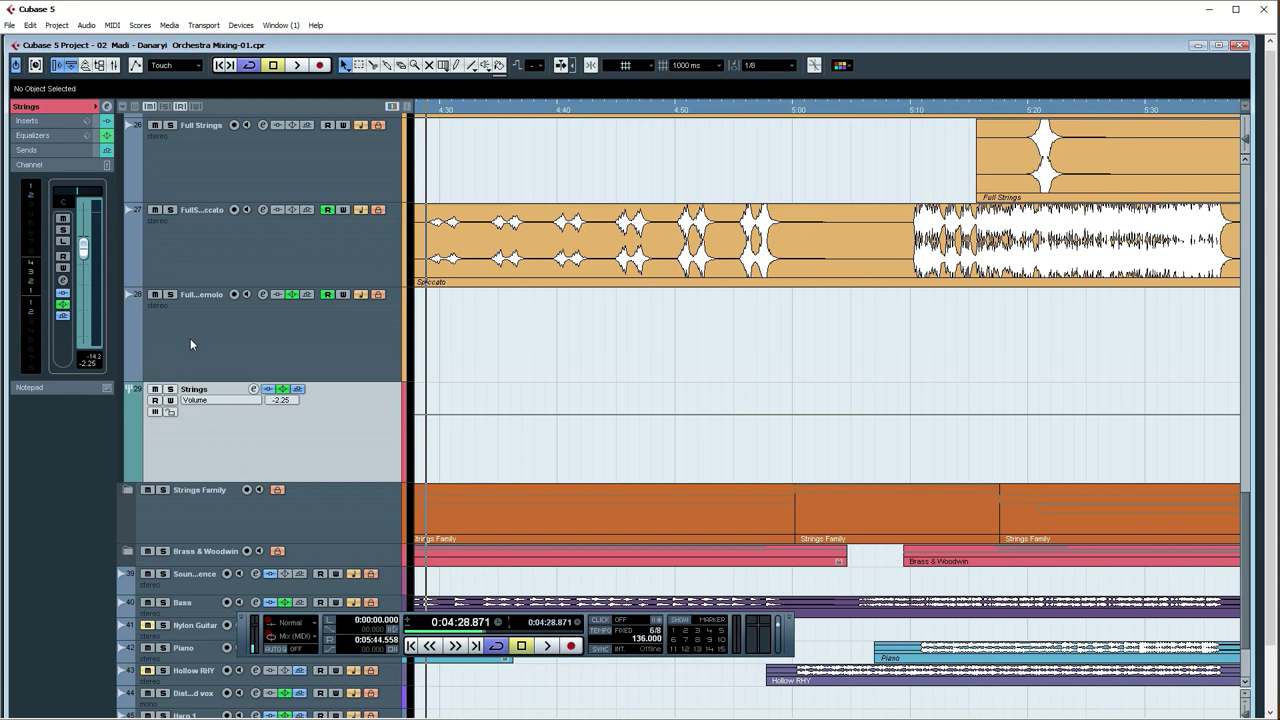
{"action": "left_click", "coordinate": [308, 453]}
Step: Open the Strings group channel settings, bypass all its sends, and open the Chorus insert's editor
{"action": "left_click", "coordinate": [62, 280]}
{"action": "left_click_drag", "start_coordinate": [360, 266], "coordinate": [473, 216]}
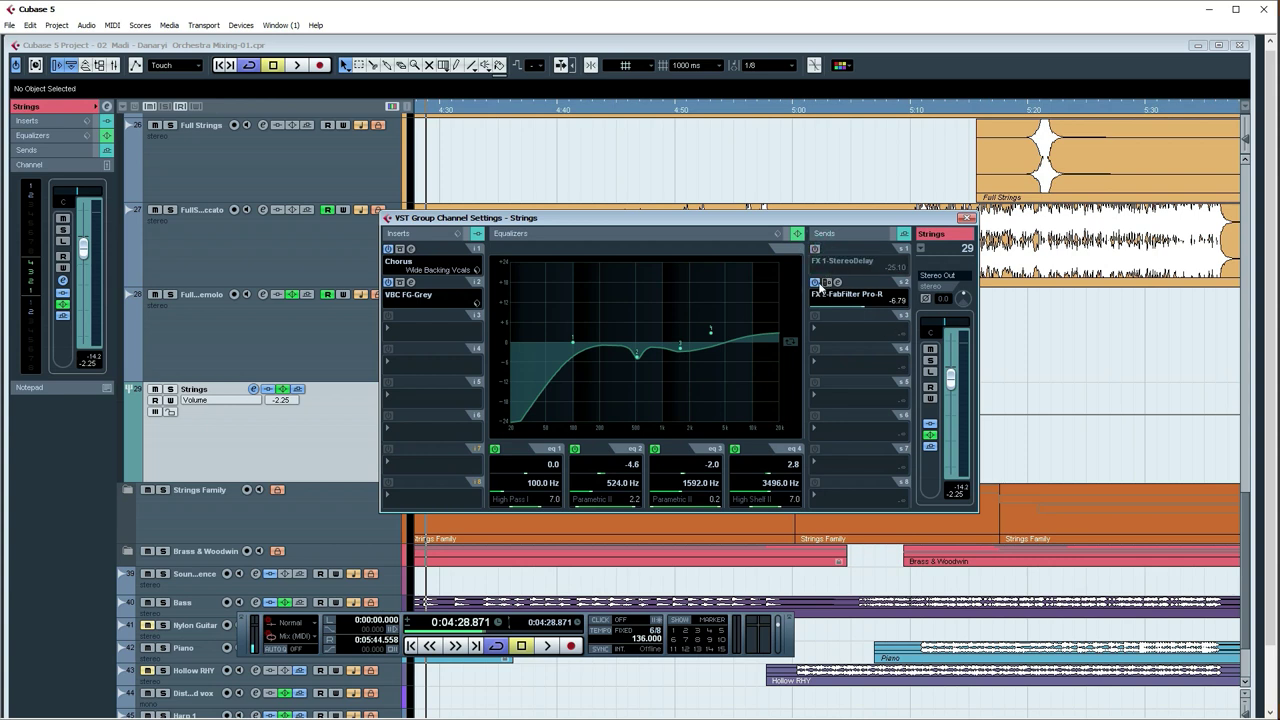
{"action": "left_click", "coordinate": [903, 233]}
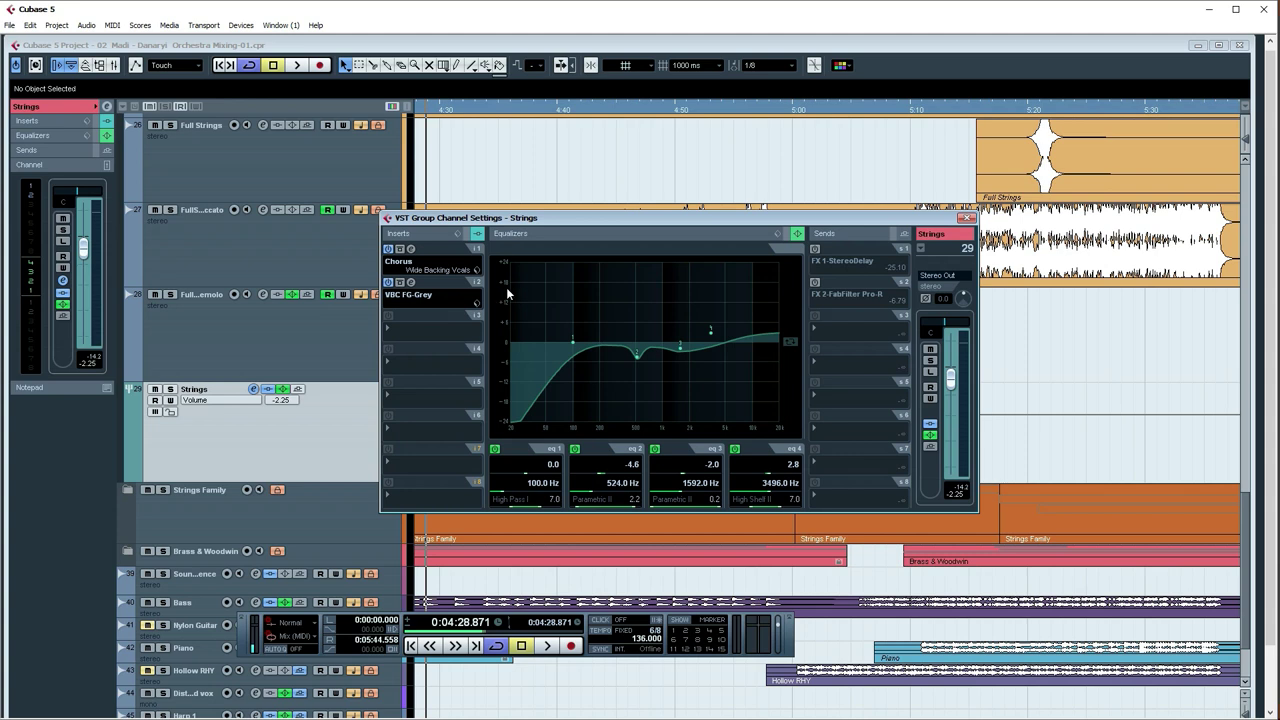
{"action": "left_click", "coordinate": [411, 250]}
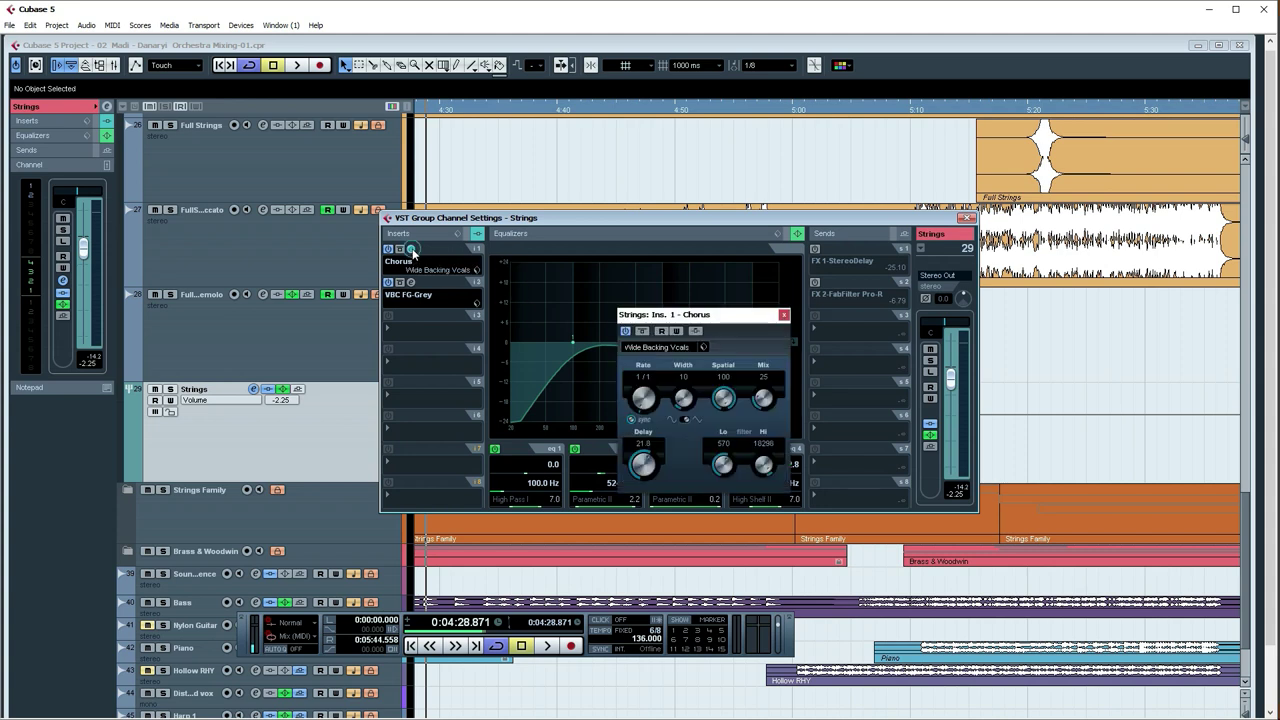
Step: Solo the Strings group and play from about 4:29 while raising the Chorus mix to 84
{"action": "left_click", "coordinate": [280, 474]}
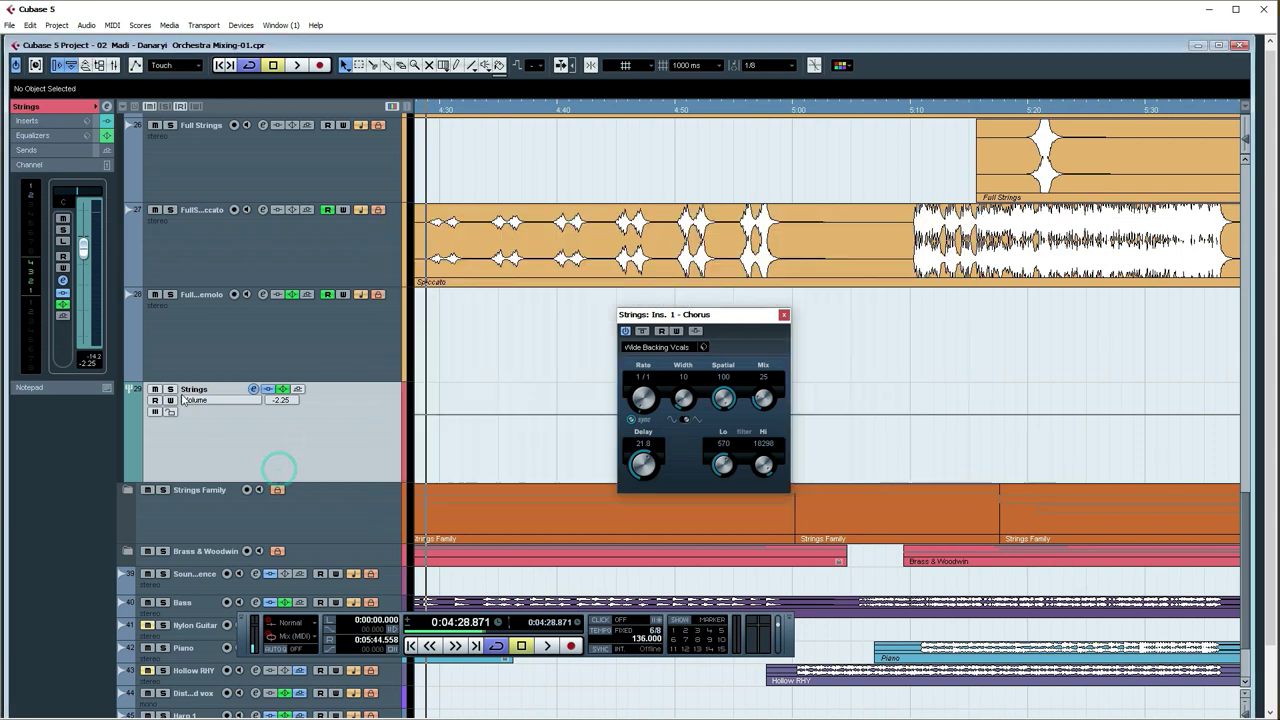
{"action": "left_click", "coordinate": [171, 389]}
{"action": "left_click_drag", "start_coordinate": [883, 406], "coordinate": [621, 426]}
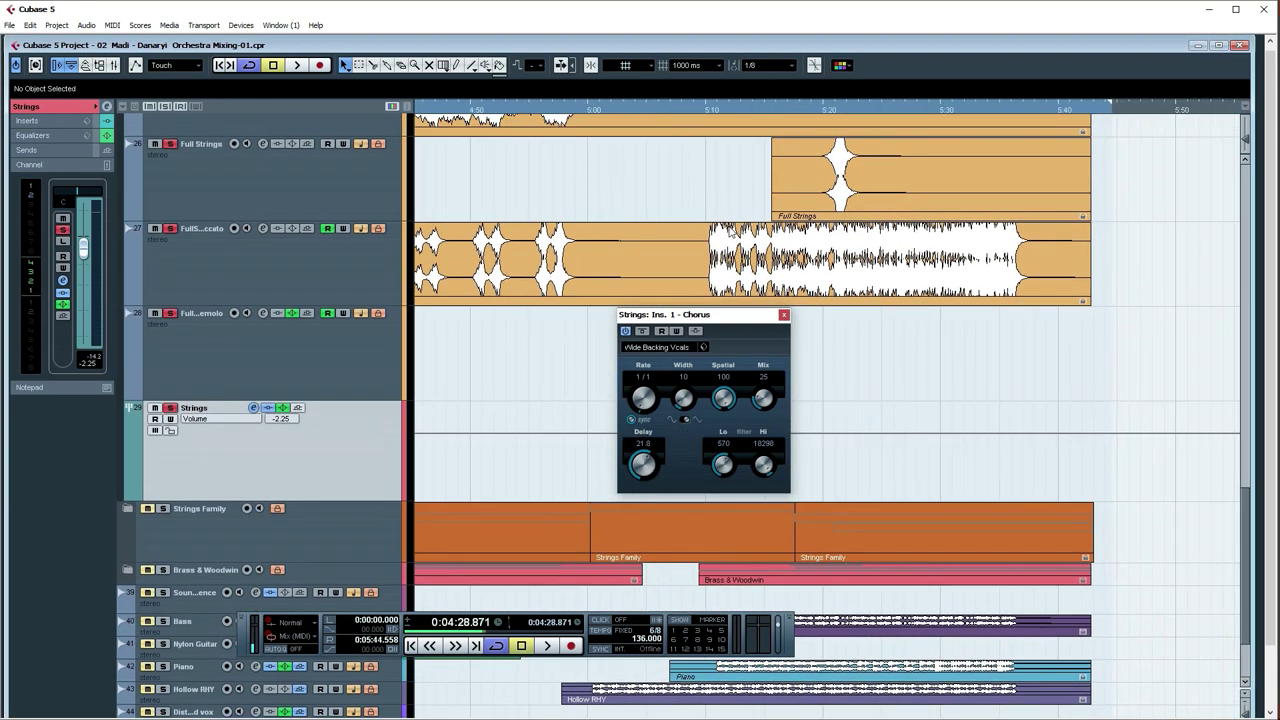
{"action": "left_click_drag", "start_coordinate": [827, 210], "coordinate": [871, 211]}
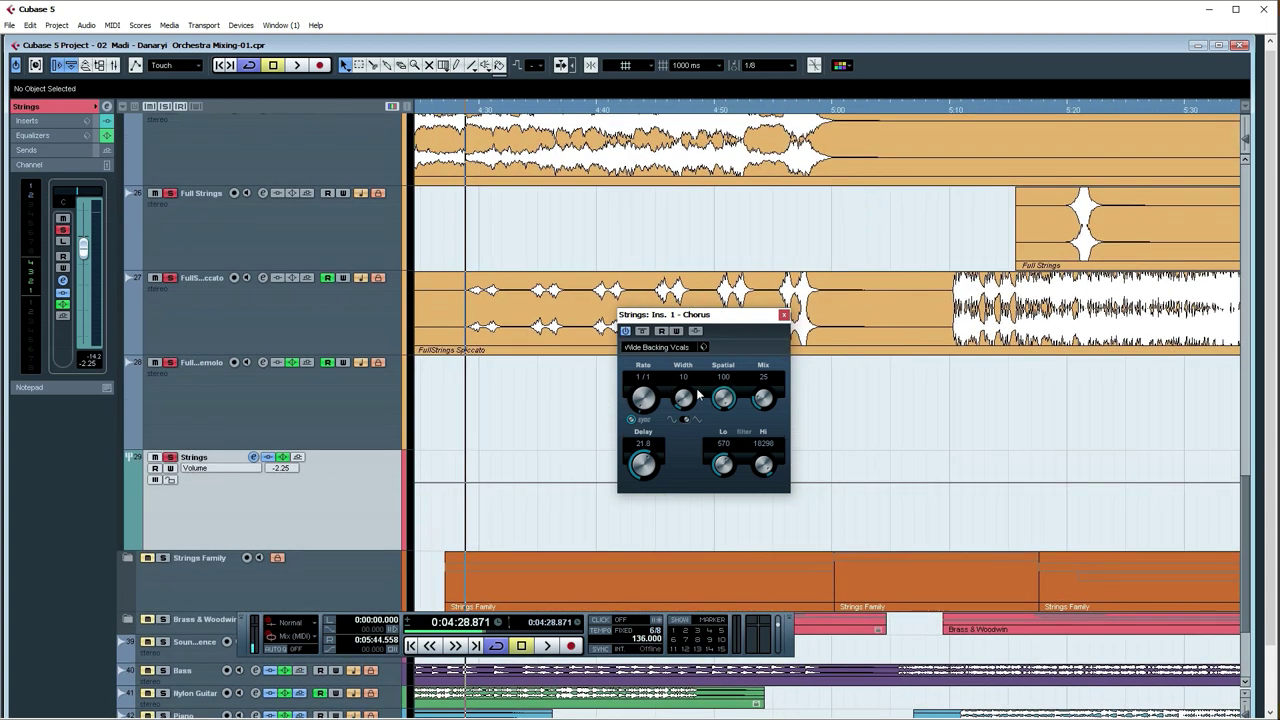
{"action": "key", "text": "space"}
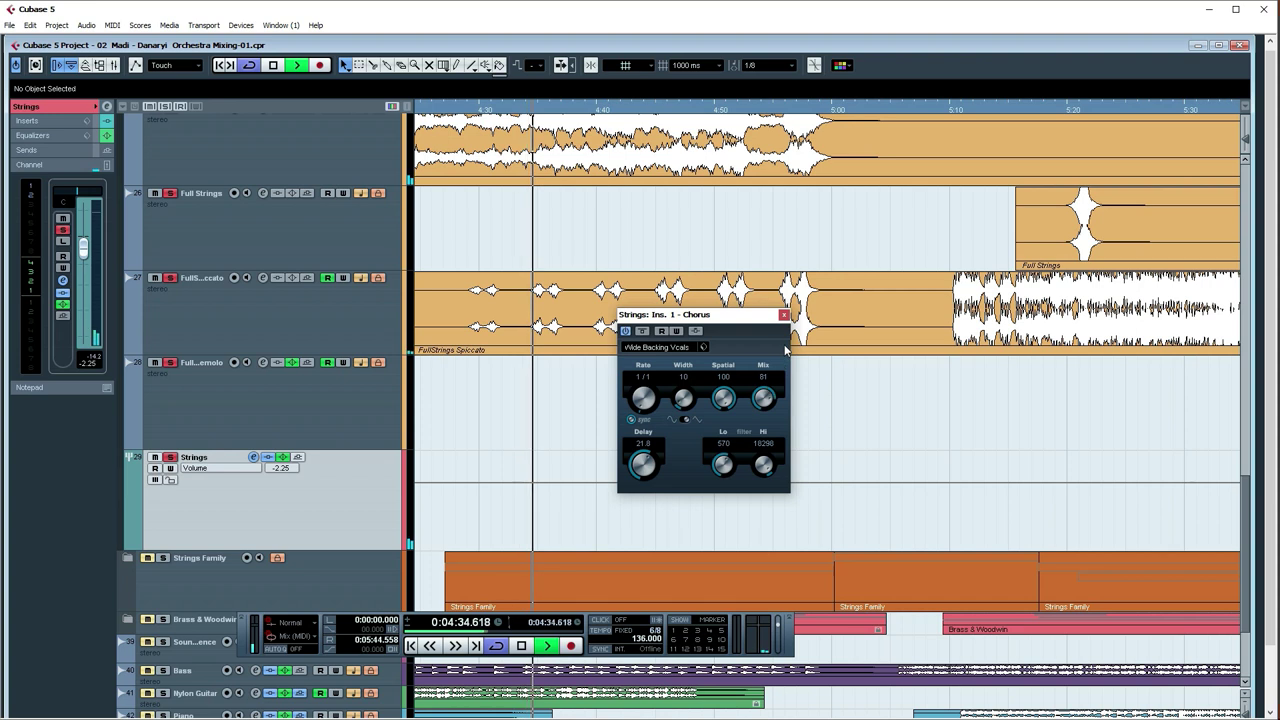
{"action": "key", "text": "space"}
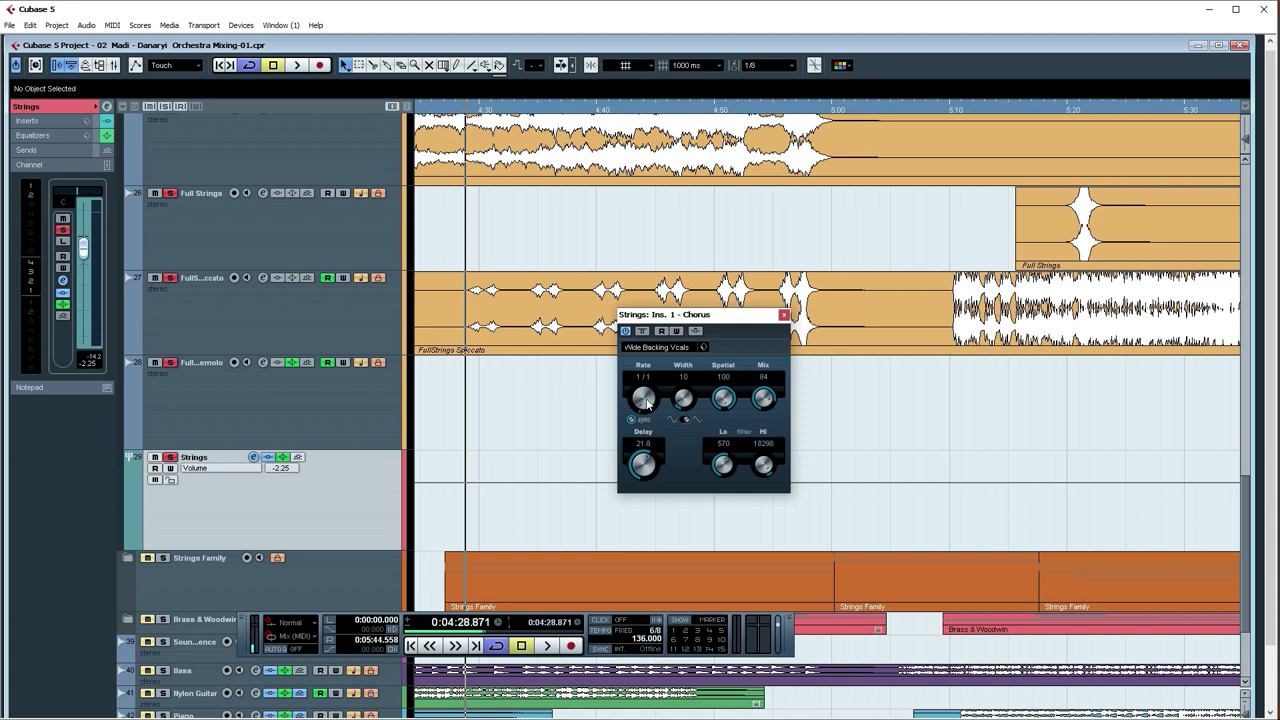
Step: Replay the passage while trying a different Chorus rate, and return the rate to 1/1
{"action": "key", "text": "space"}
{"action": "left_click_drag", "start_coordinate": [646, 403], "coordinate": [646, 377]}
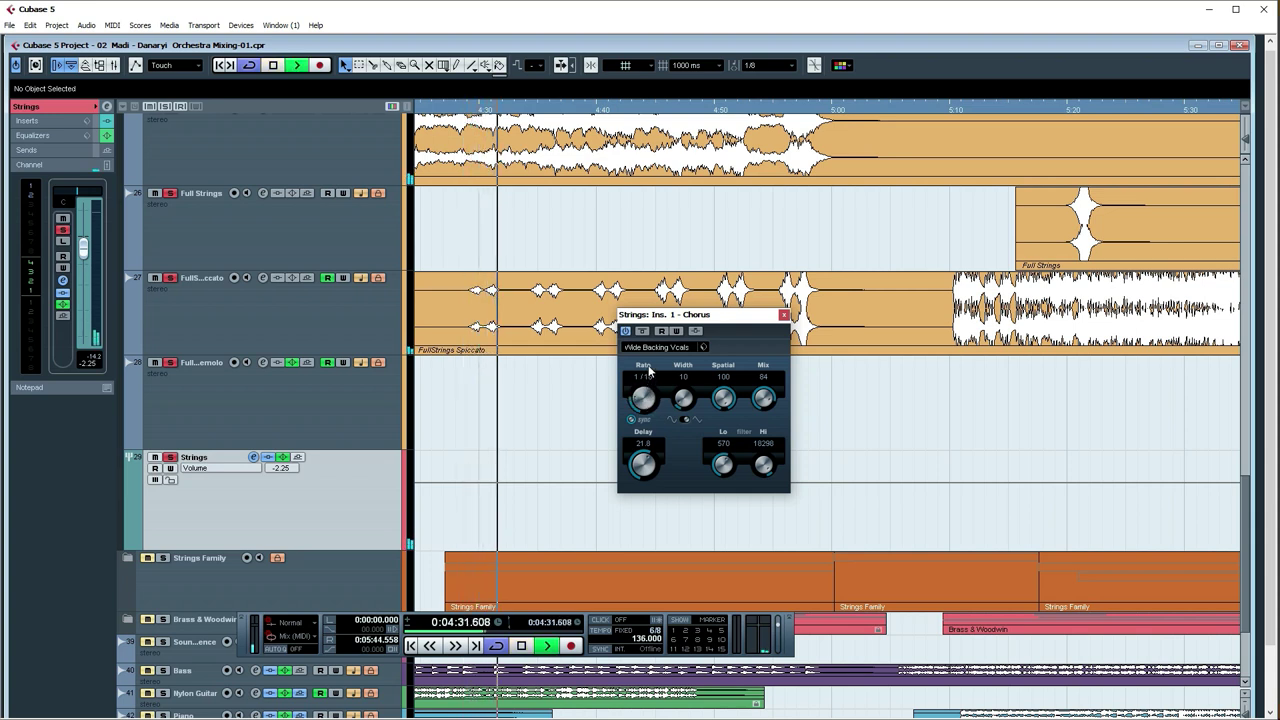
{"action": "left_click_drag", "start_coordinate": [654, 392], "coordinate": [657, 401]}
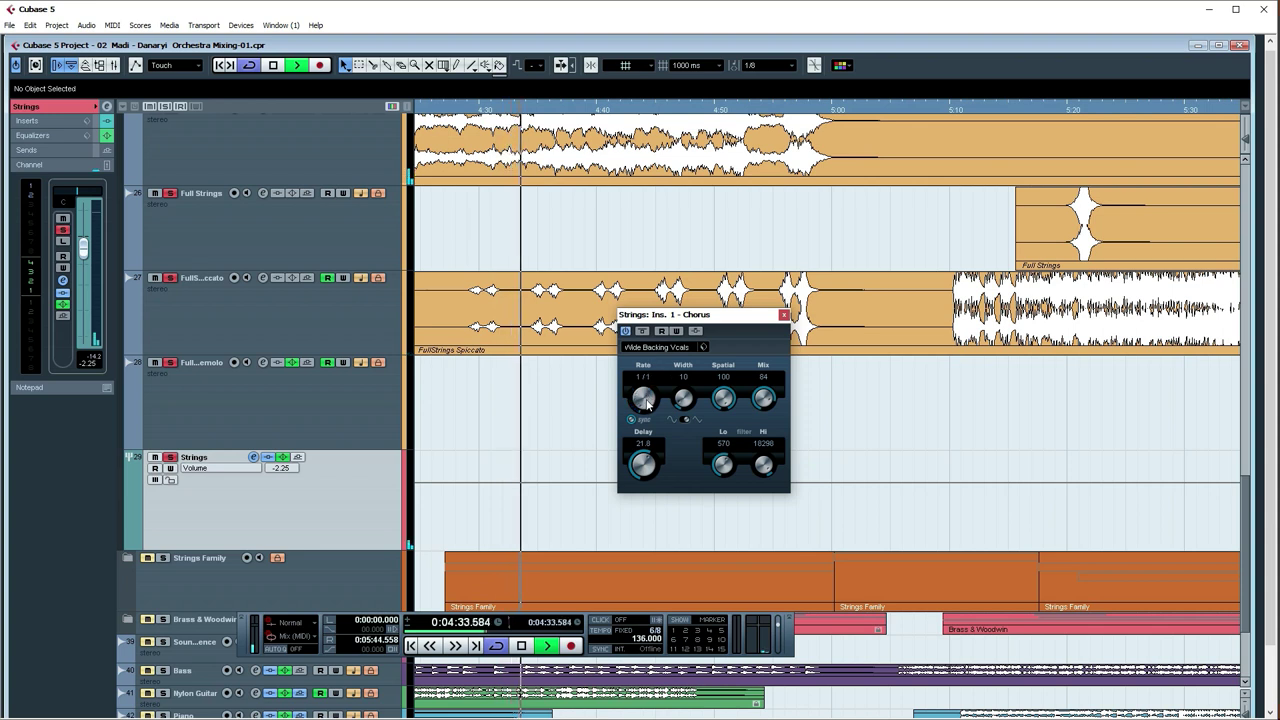
{"action": "key", "text": "space"}
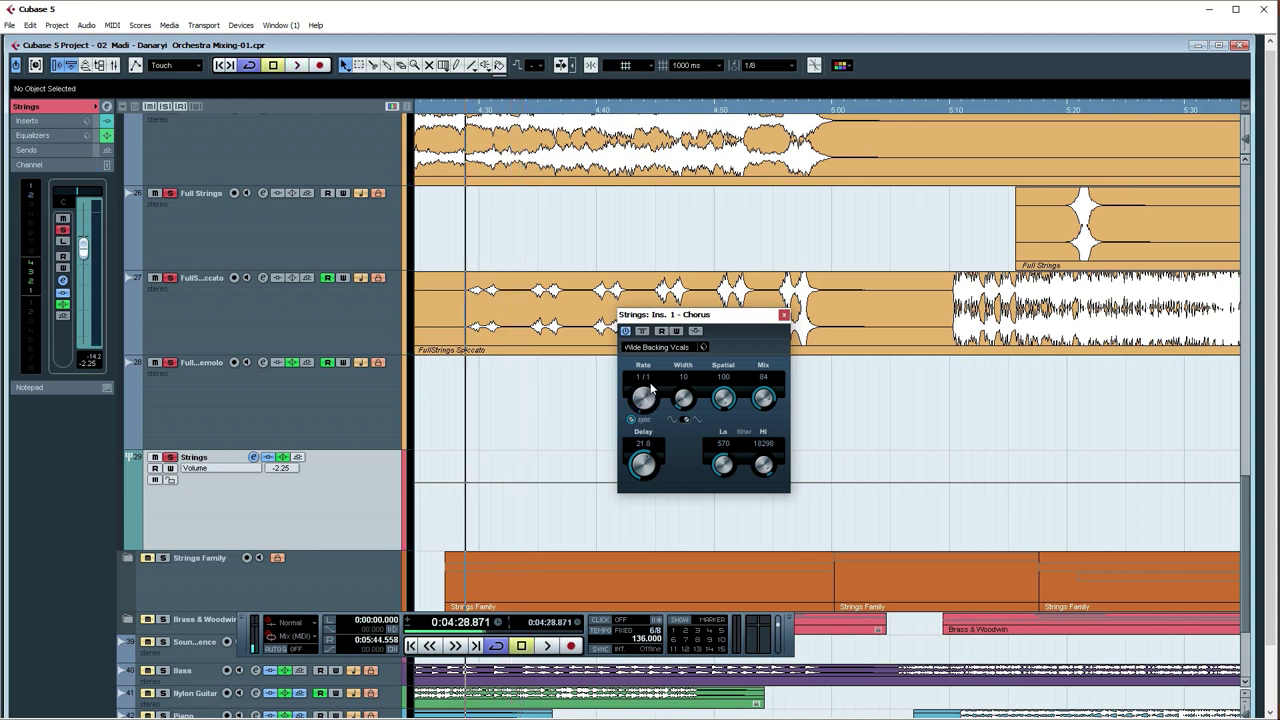
Step: Lower the Chorus mix to 31, start playback, and close the Chorus editor
{"action": "left_click_drag", "start_coordinate": [767, 403], "coordinate": [762, 470]}
{"action": "key", "text": "space"}
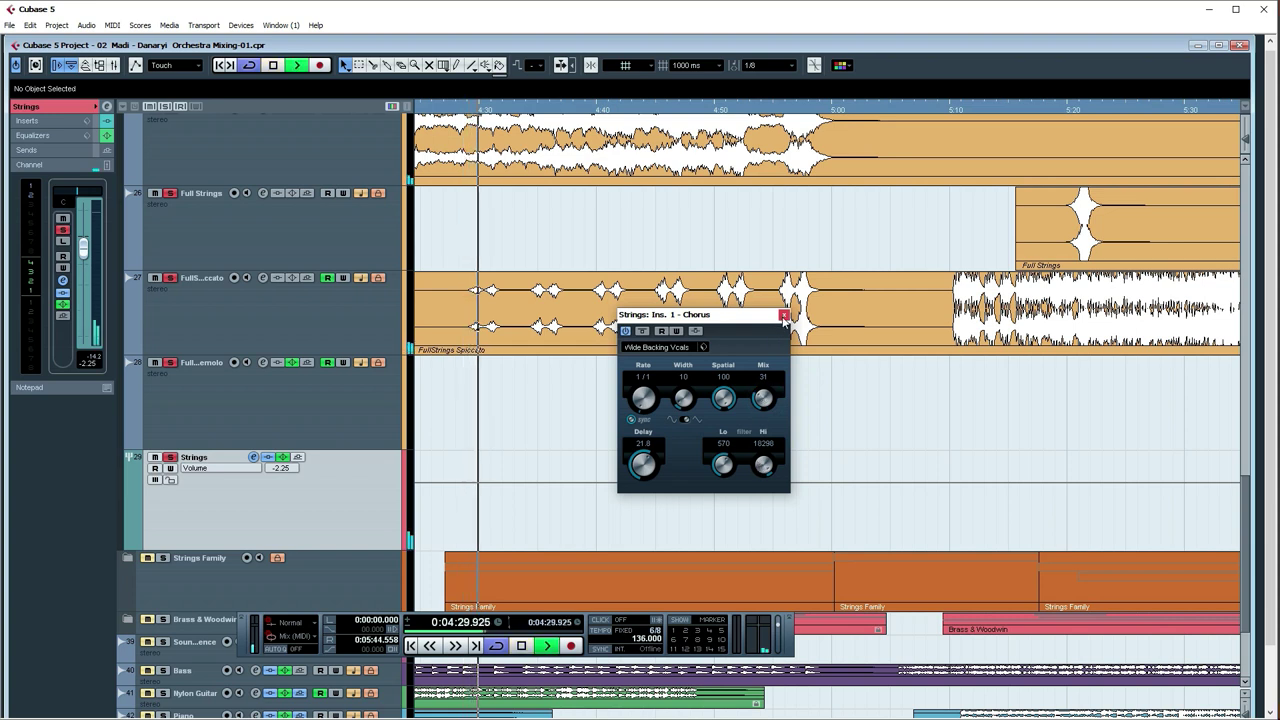
{"action": "left_click", "coordinate": [784, 316]}
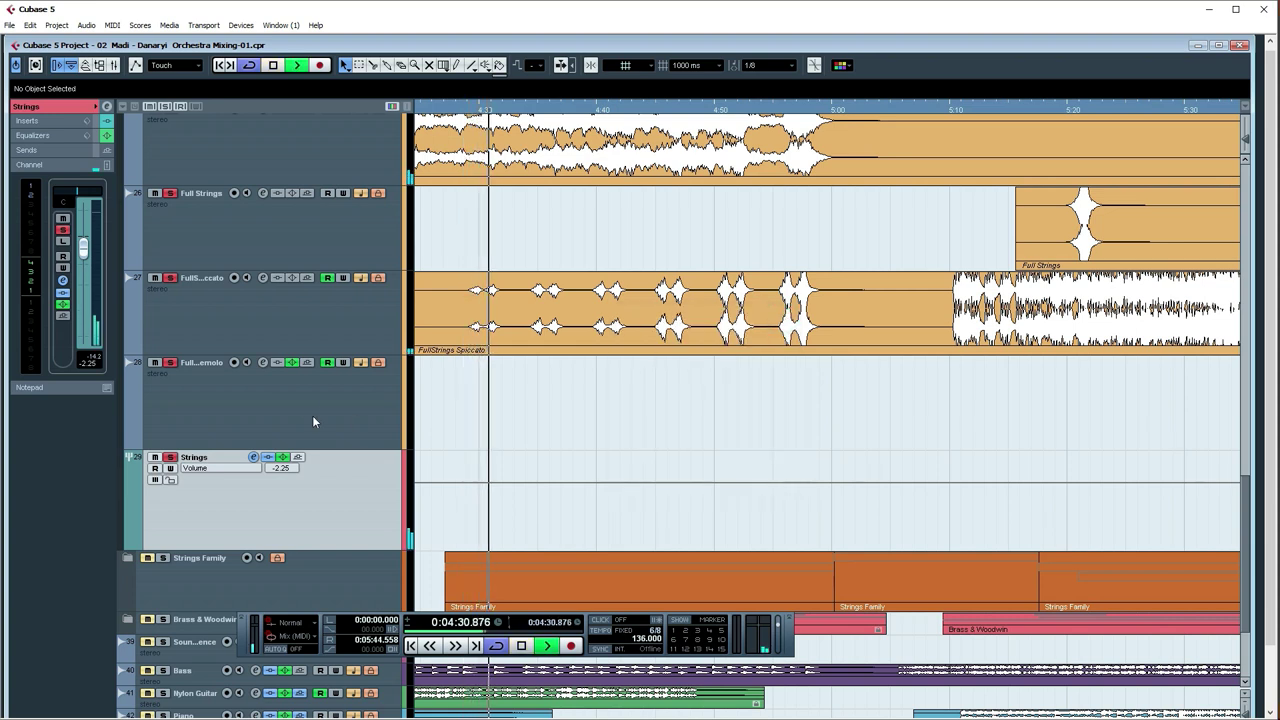
Step: From the Strings channel settings, play the passage with the Chorus insert switched off, and replay it with the Chorus switched on
{"action": "left_click", "coordinate": [253, 457]}
{"action": "key", "text": "space"}
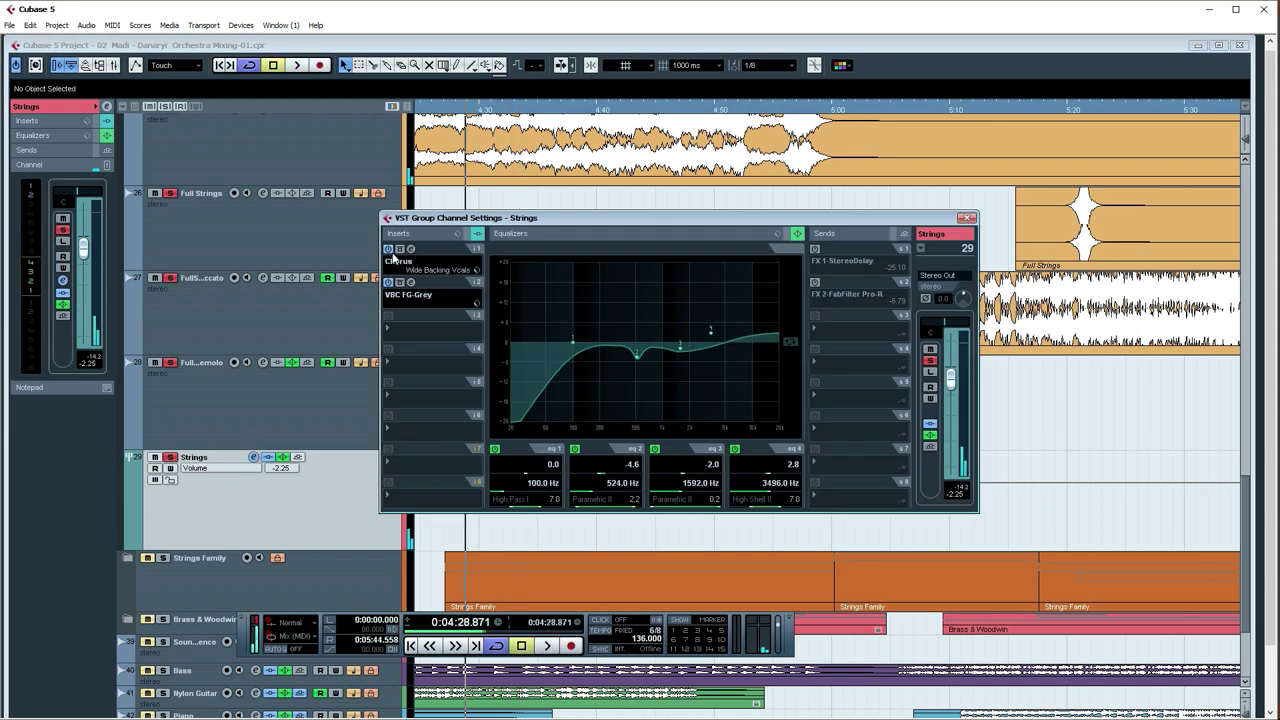
{"action": "left_click", "coordinate": [388, 250]}
{"action": "key", "text": "space"}
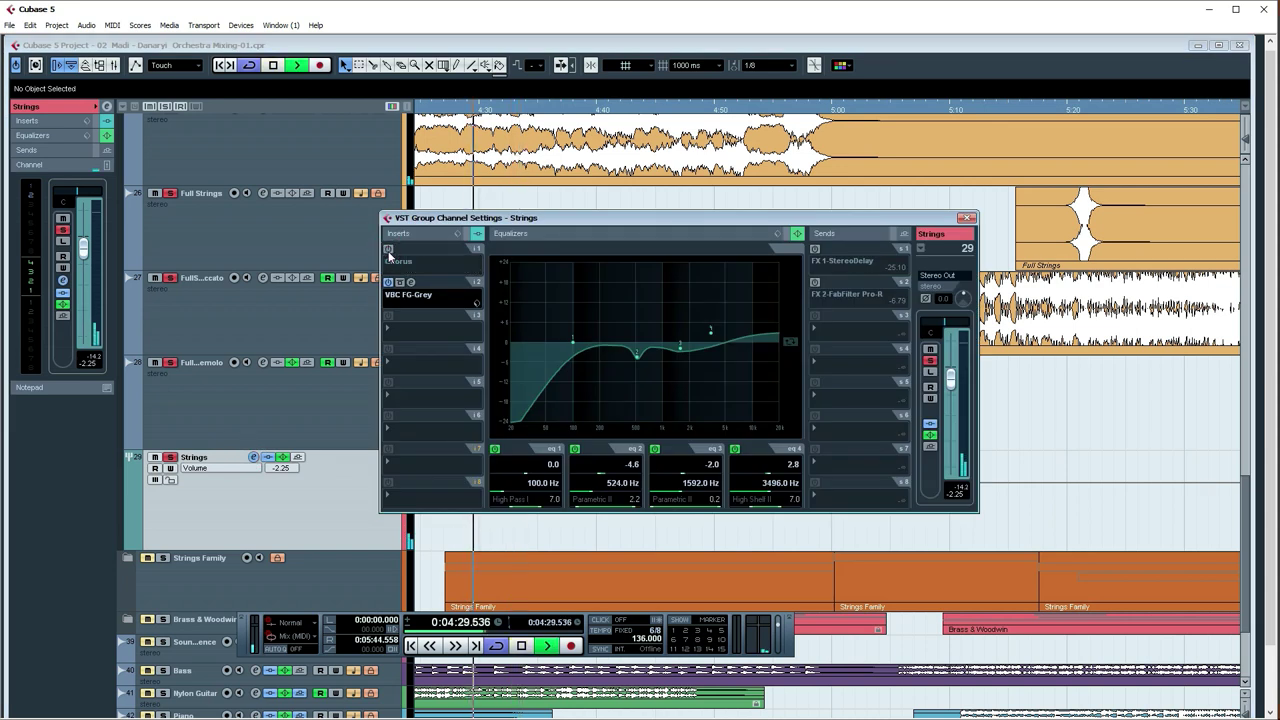
{"action": "key", "text": "space"}
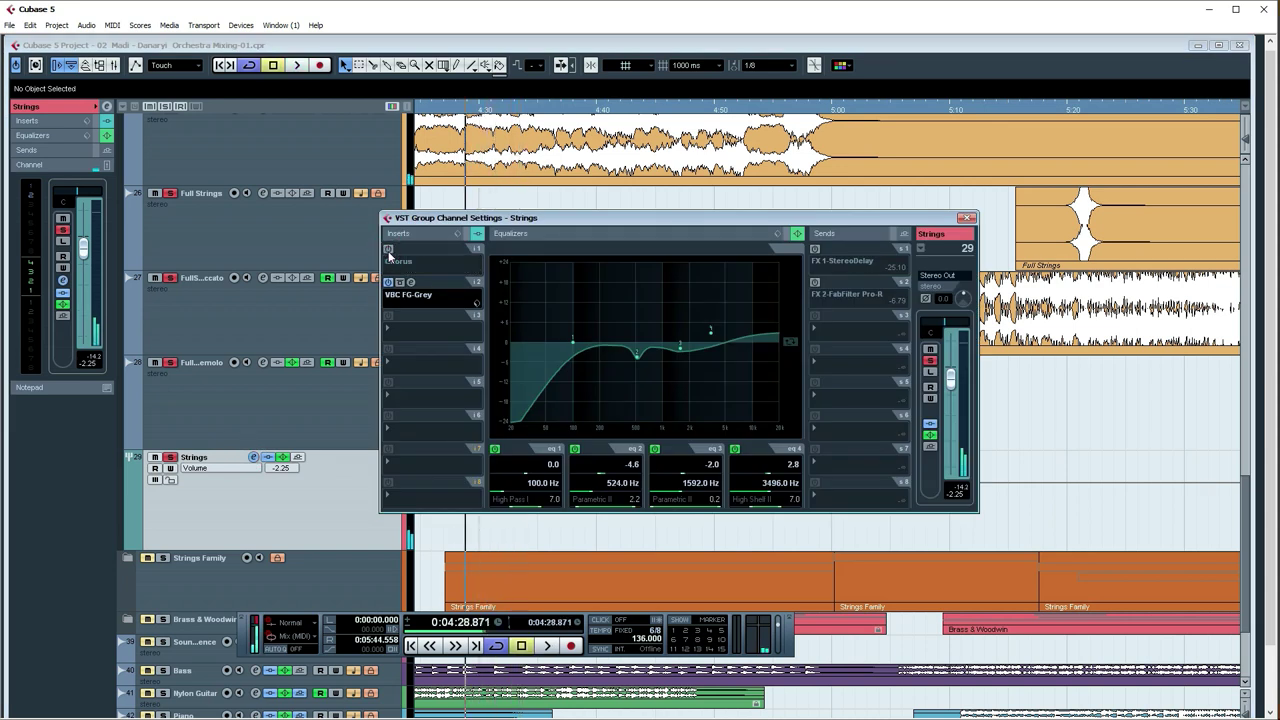
{"action": "left_click", "coordinate": [388, 250]}
{"action": "key", "text": "space"}
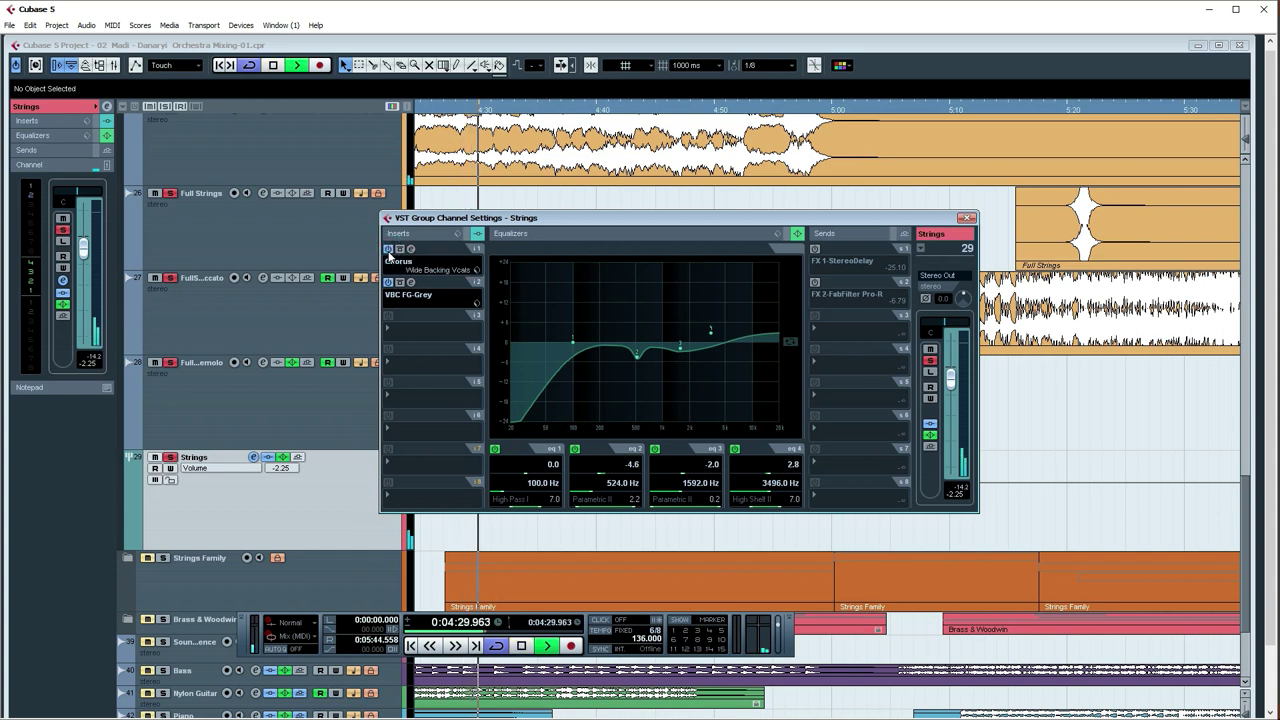
{"action": "key", "text": "space"}
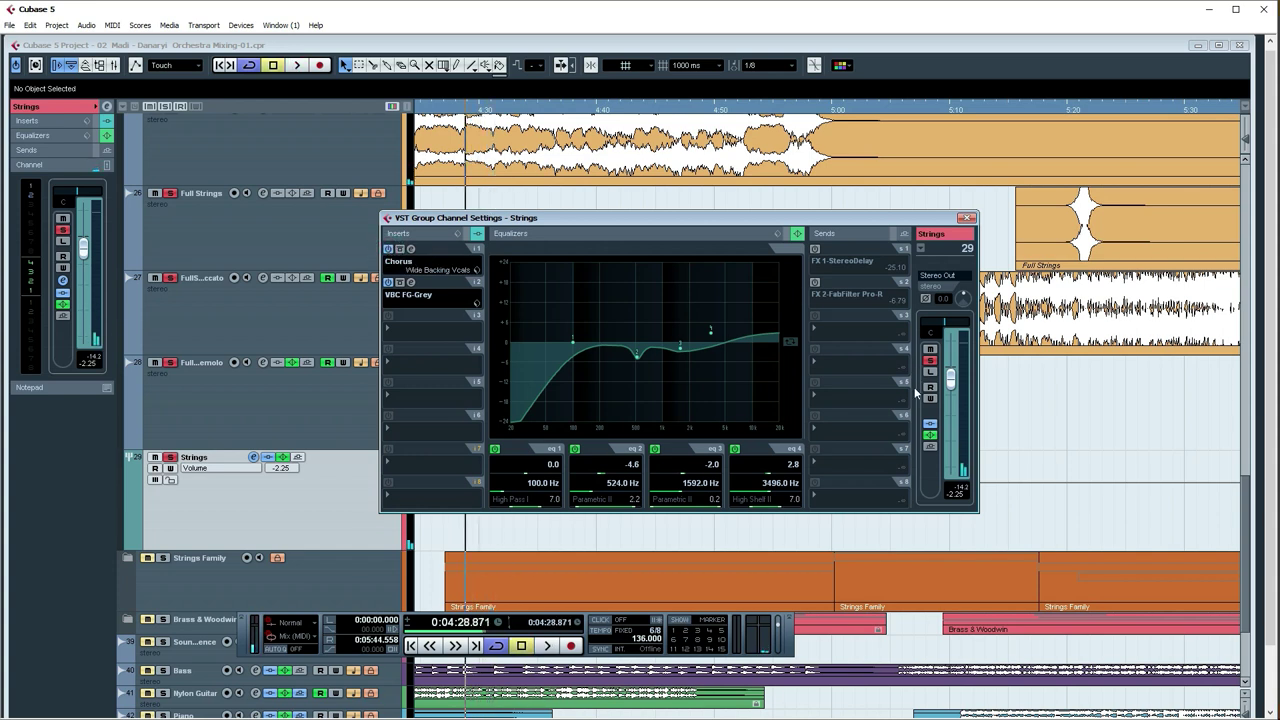
Step: Close the Strings channel settings, move the playback cursor to about 5:17, and start playing the soloed strings
{"action": "left_click", "coordinate": [1062, 389]}
{"action": "key", "text": "g"}
{"action": "key", "text": "g"}
{"action": "key", "text": "g"}
{"action": "key", "text": "g"}
{"action": "key", "text": "g"}
{"action": "key", "text": "g"}
{"action": "key", "text": "g"}
{"action": "key", "text": "g"}
{"action": "key", "text": "g"}
{"action": "key", "text": "g"}
{"action": "key", "text": "g"}
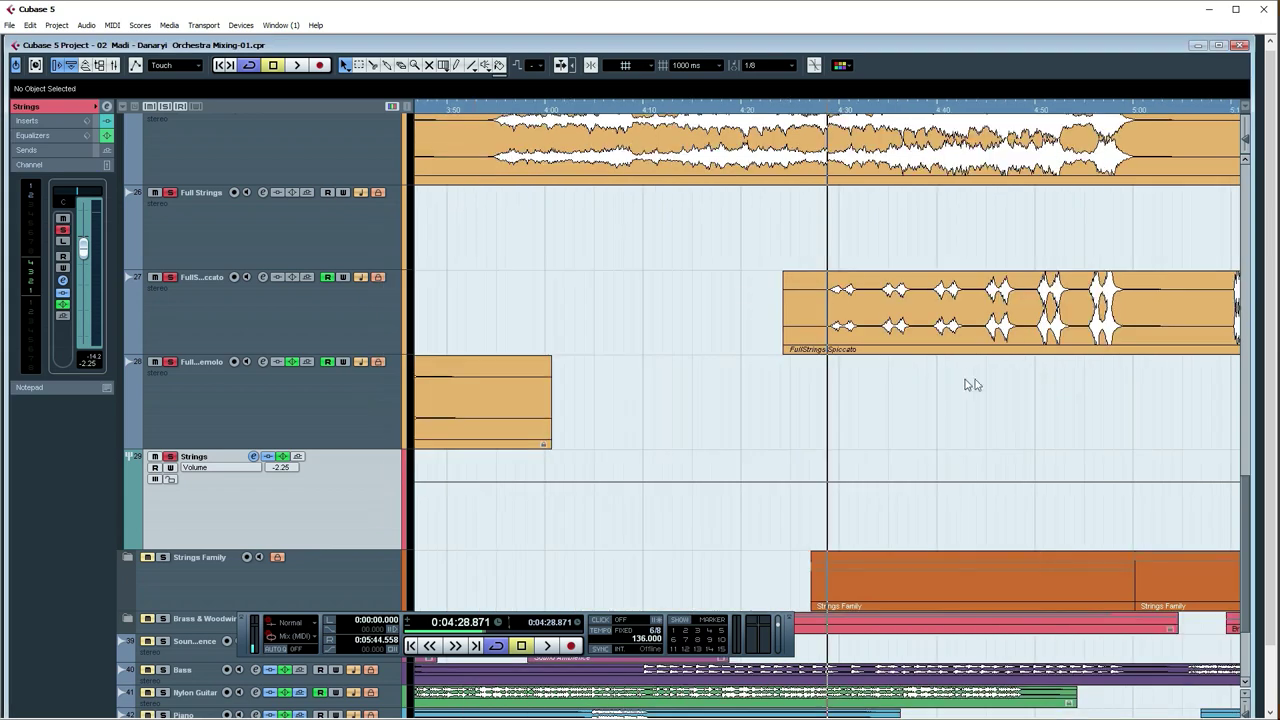
{"action": "key", "text": "g"}
{"action": "scroll", "coordinate": [880, 451], "scroll_direction": "up", "scroll_amount": 1}
{"action": "left_click_drag", "start_coordinate": [853, 108], "coordinate": [857, 163]}
{"action": "key", "text": "space"}
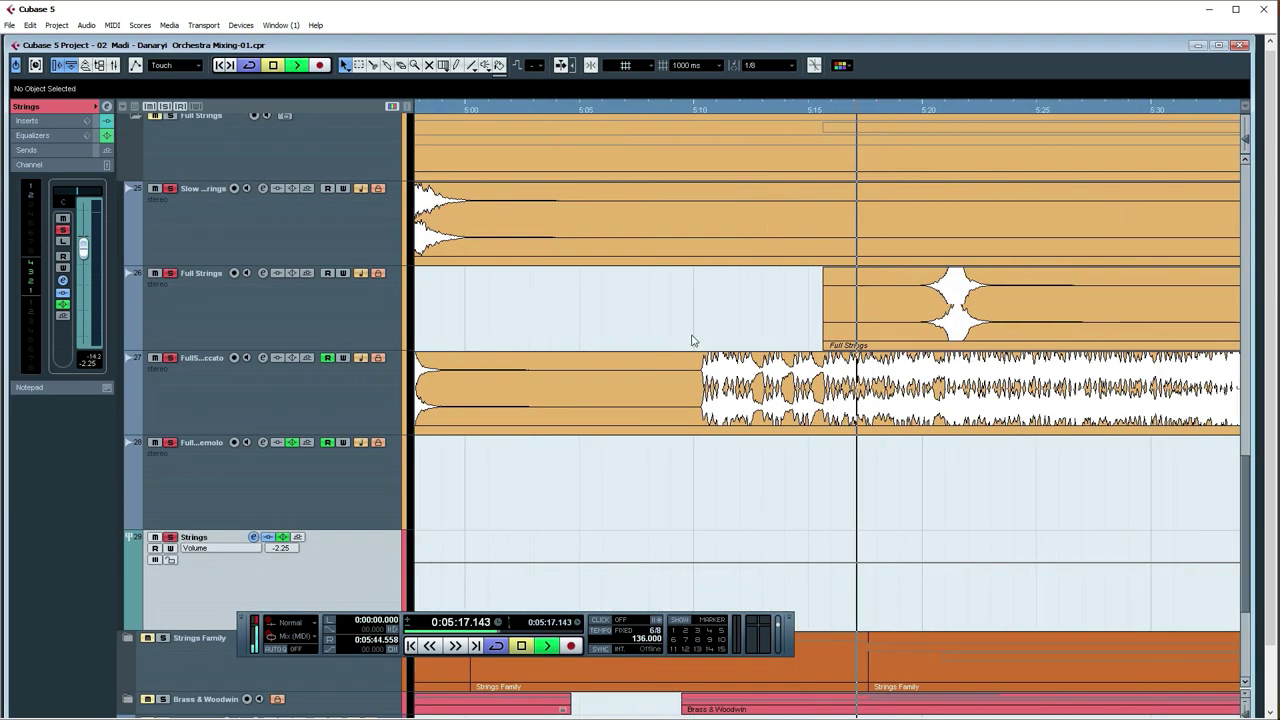
Step: Reopen the Strings channel settings, toggle the Chorus insert off and on during playback to compare, and stop playback
{"action": "left_click", "coordinate": [253, 537]}
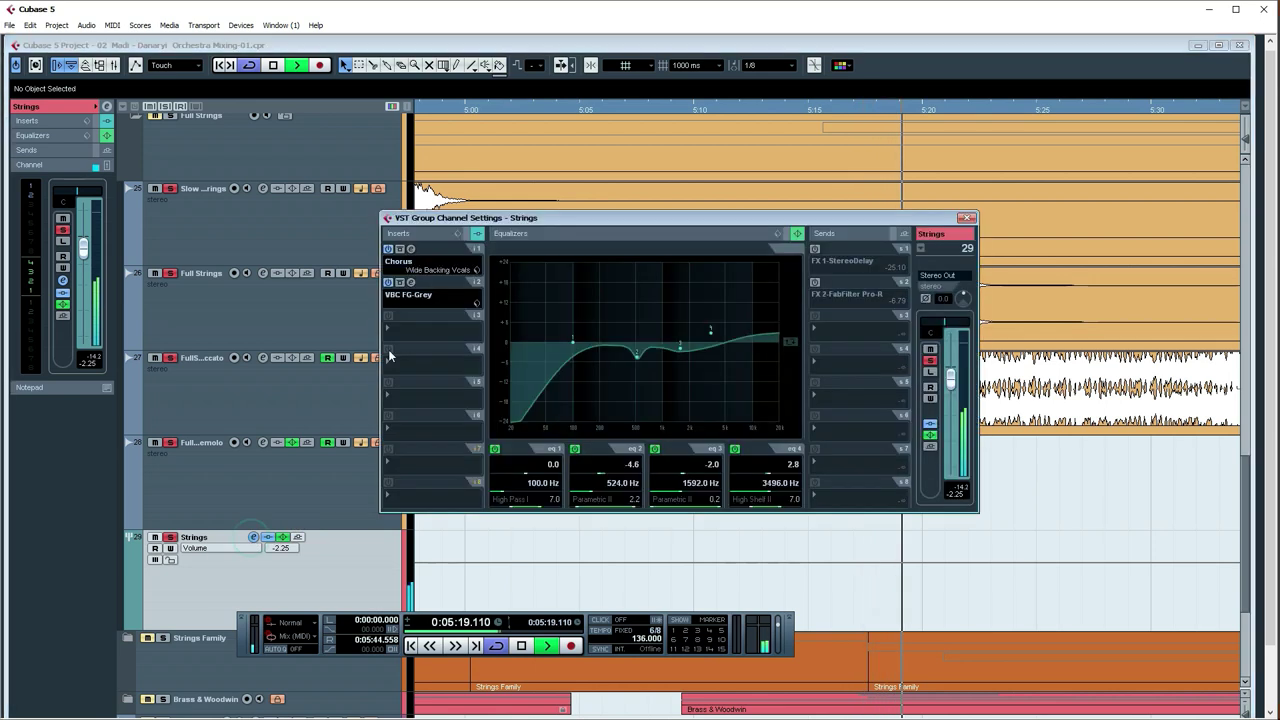
{"action": "left_click", "coordinate": [388, 250]}
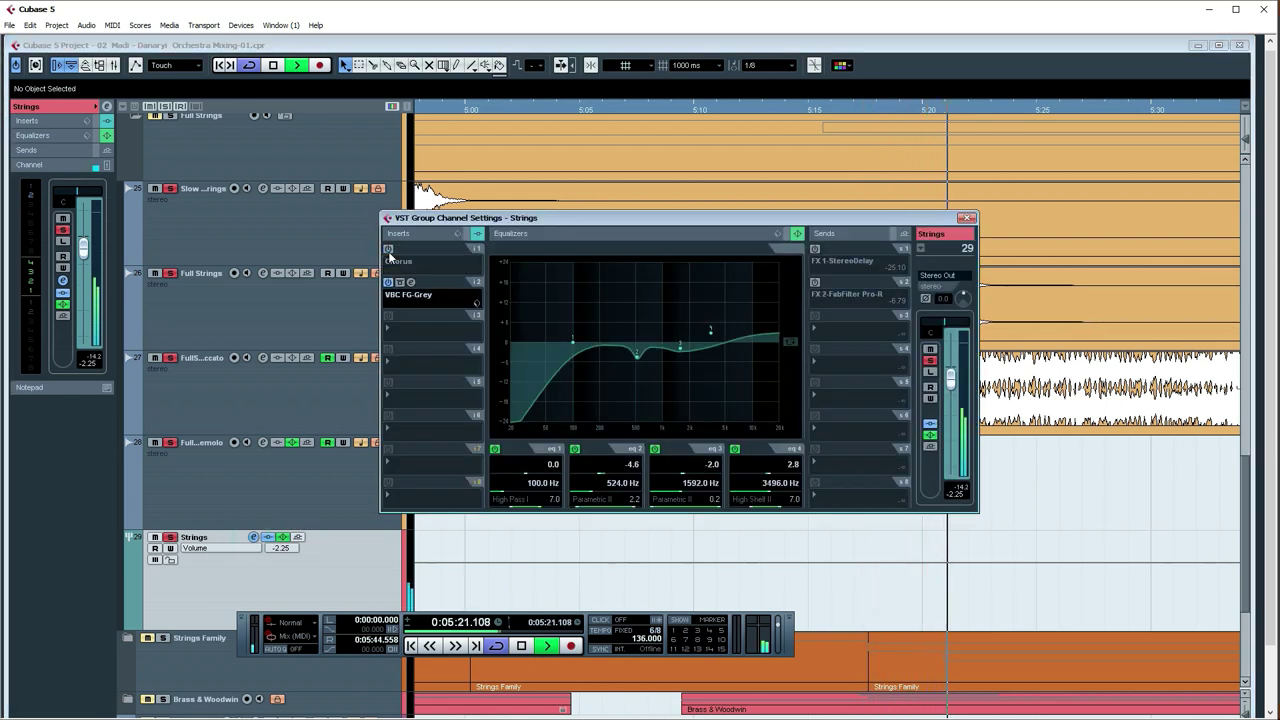
{"action": "left_click", "coordinate": [388, 250]}
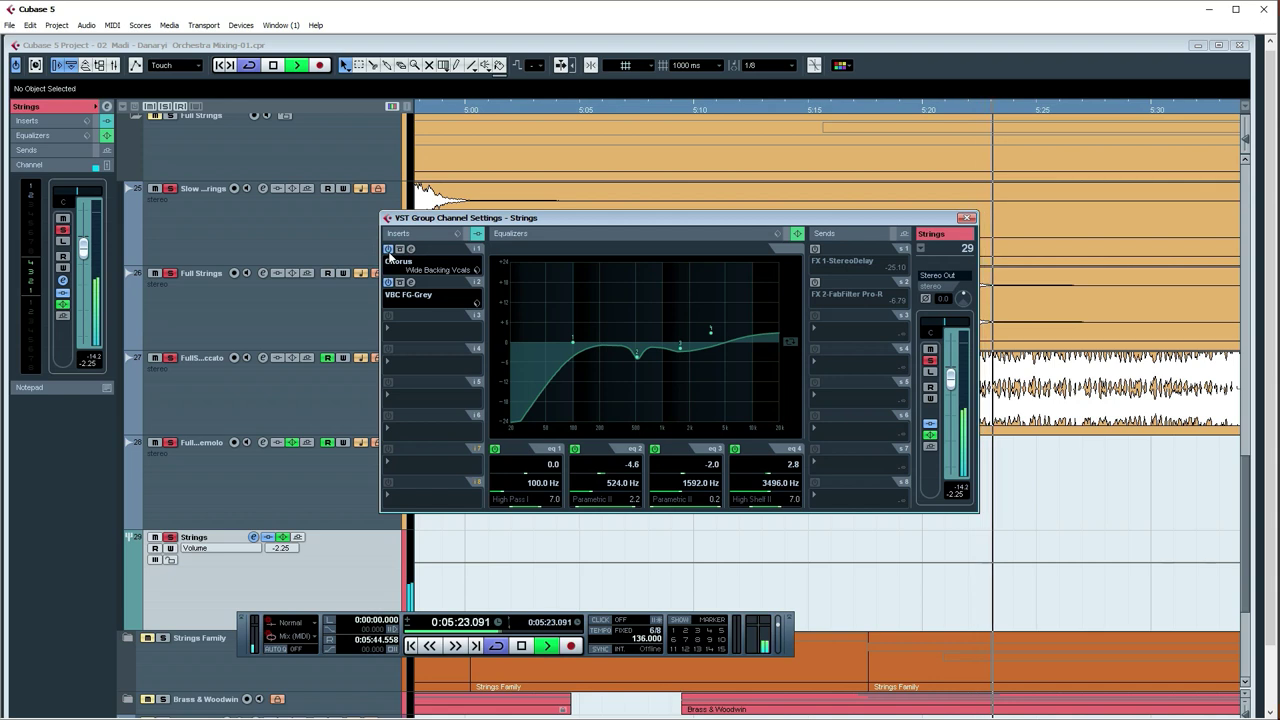
{"action": "left_click", "coordinate": [388, 250]}
{"action": "left_click", "coordinate": [388, 250]}
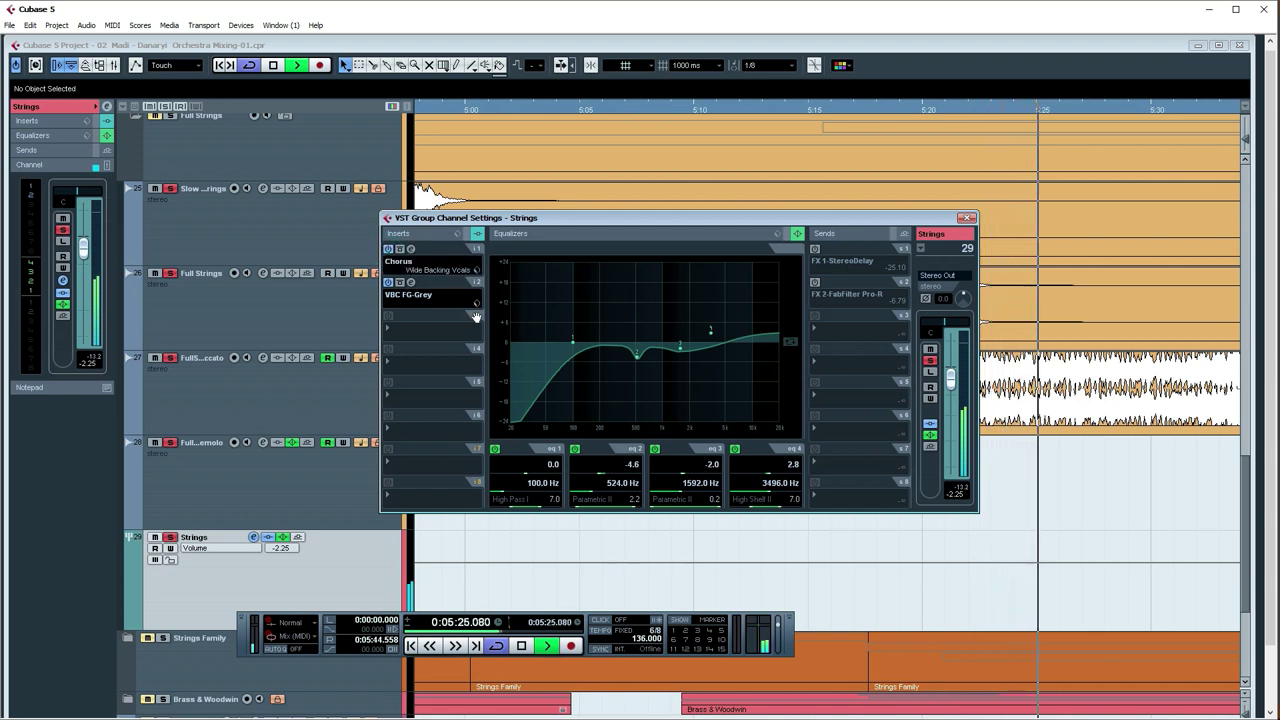
{"action": "key", "text": "space"}
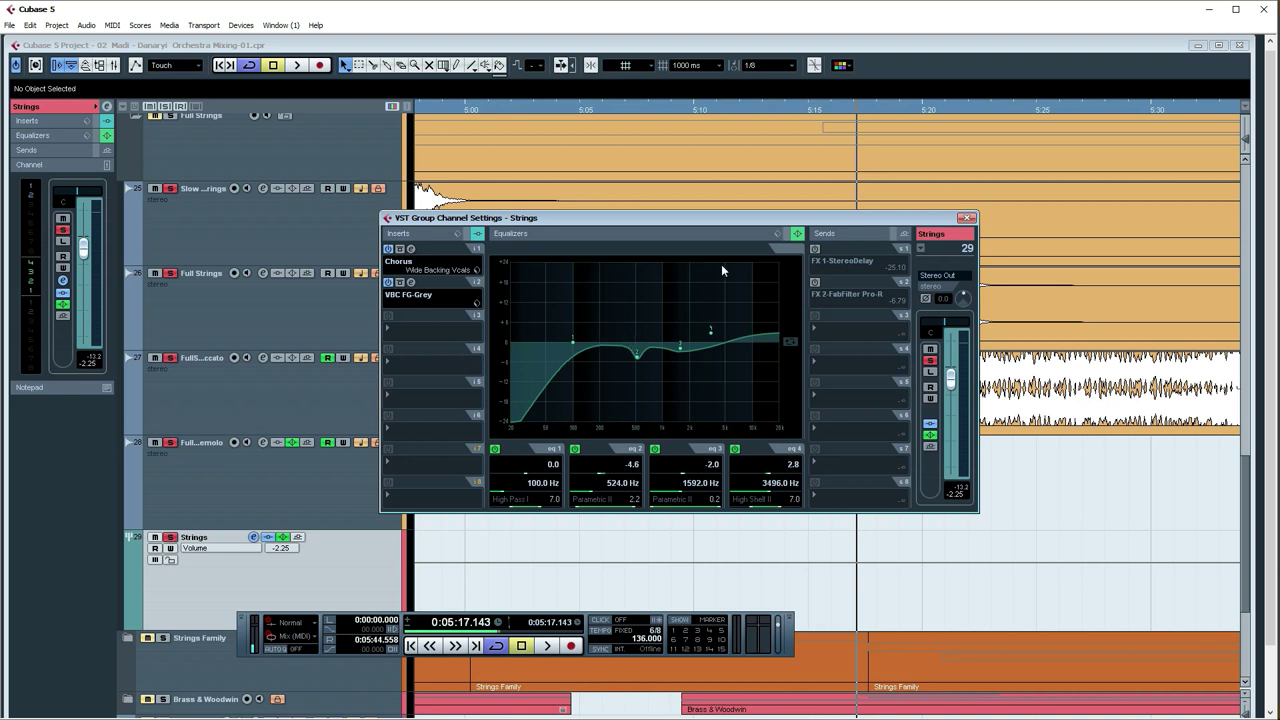
Step: Open the VBC FG-Grey insert's editor from the Strings channel settings and place it below the first insert slots
{"action": "left_click", "coordinate": [1035, 526]}
{"action": "key", "text": "g"}
{"action": "key", "text": "g"}
{"action": "key", "text": "g"}
{"action": "key", "text": "g"}
{"action": "key", "text": "g"}
{"action": "key", "text": "g"}
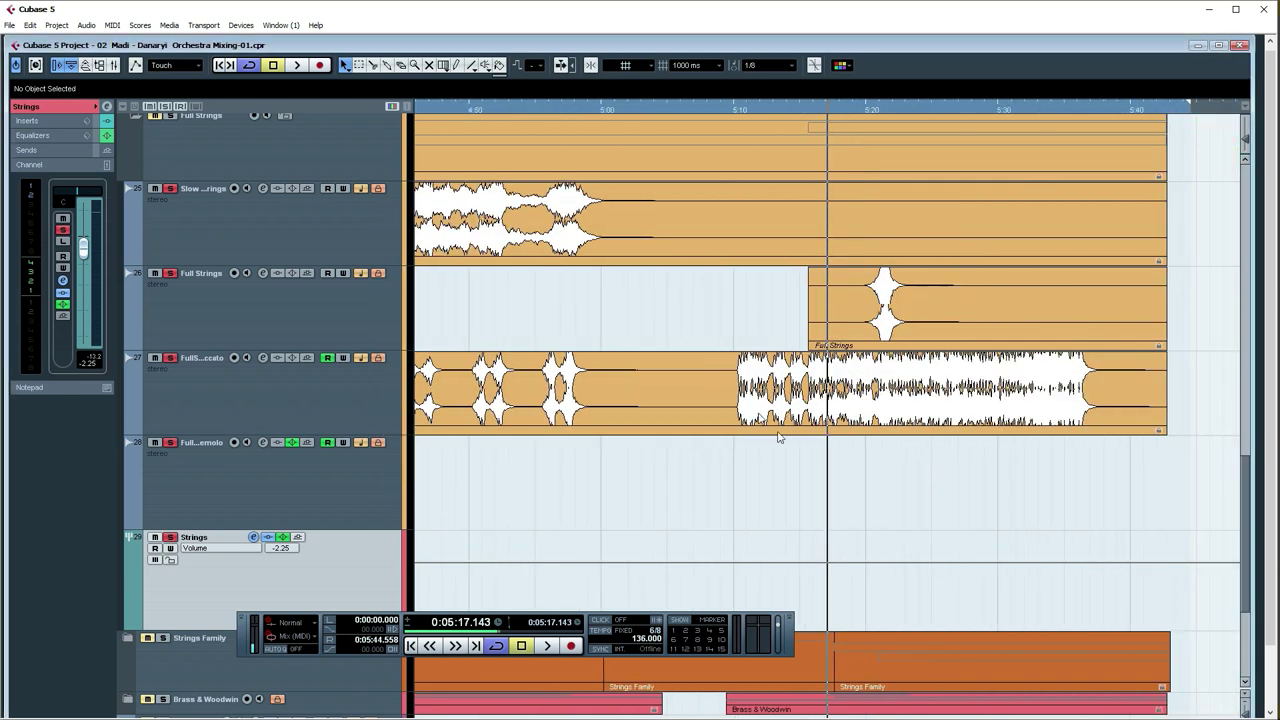
{"action": "left_click", "coordinate": [253, 537]}
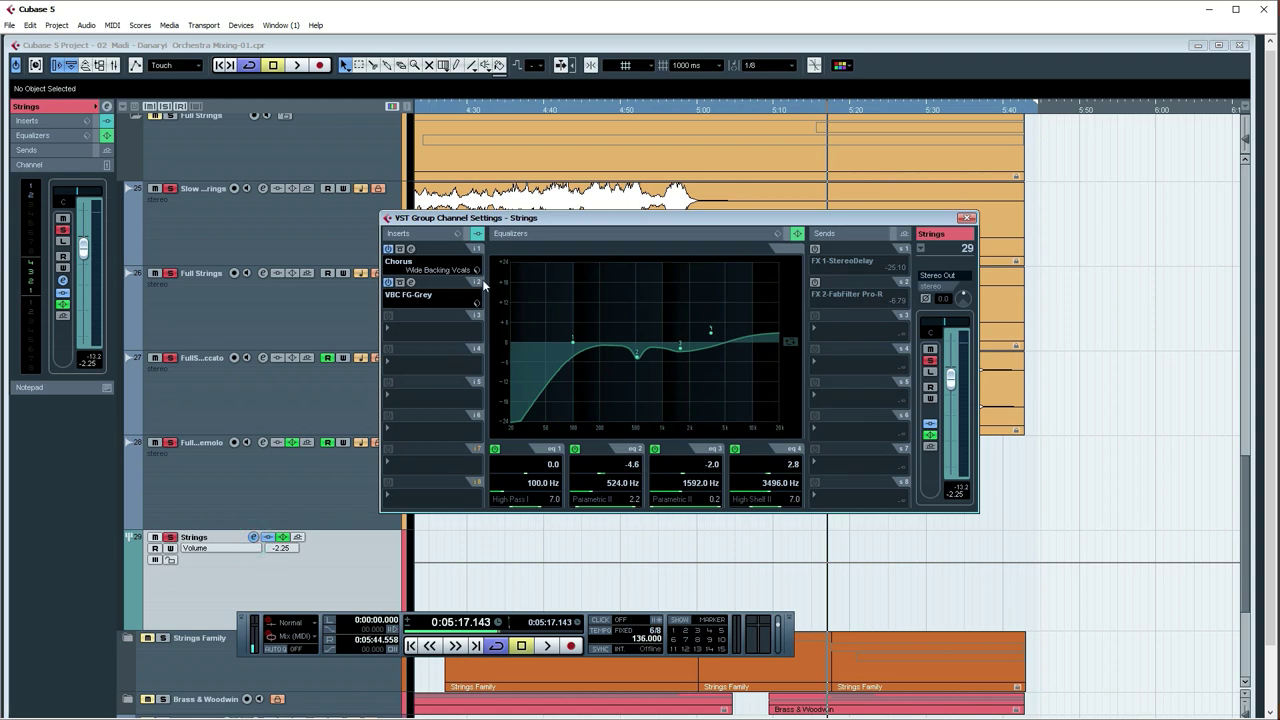
{"action": "left_click", "coordinate": [410, 283]}
{"action": "left_click_drag", "start_coordinate": [516, 332], "coordinate": [609, 432]}
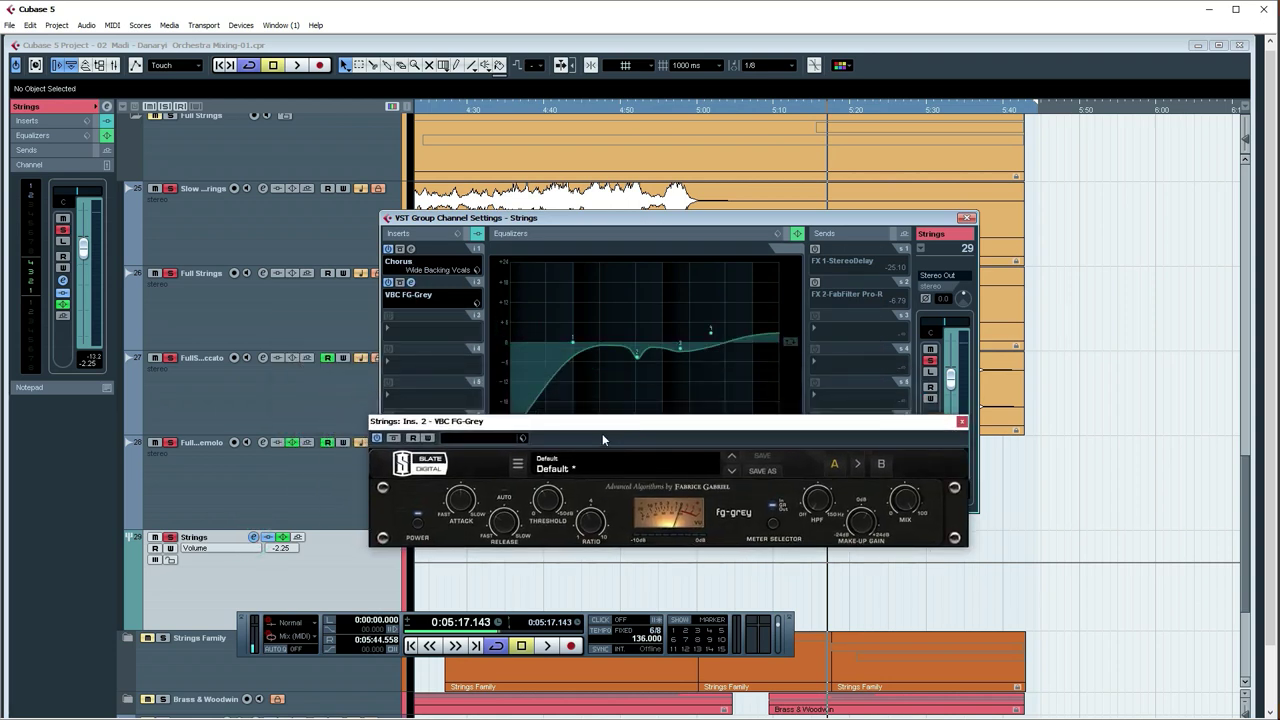
Step: Close the Strings channel settings and examine the string tracks' waveforms across the whole song and around 5:17
{"action": "left_click", "coordinate": [964, 218]}
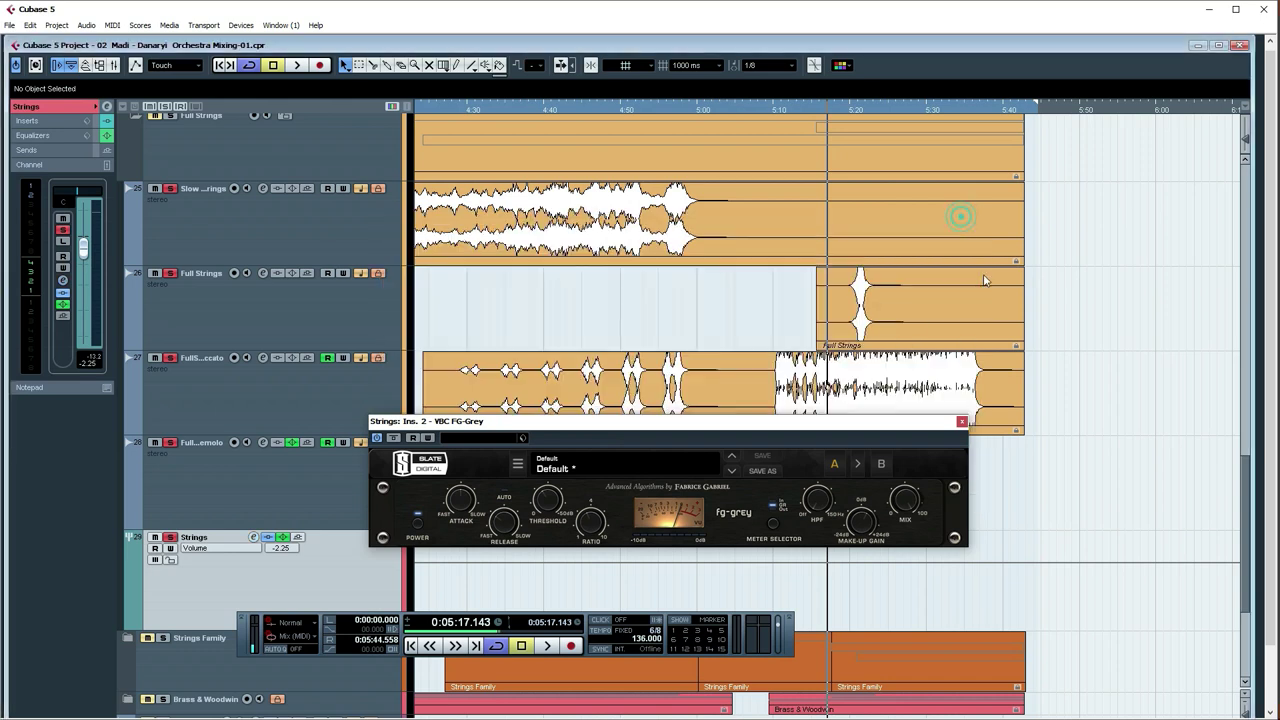
{"action": "key", "text": "g"}
{"action": "key", "text": "g"}
{"action": "key", "text": "g"}
{"action": "key", "text": "g"}
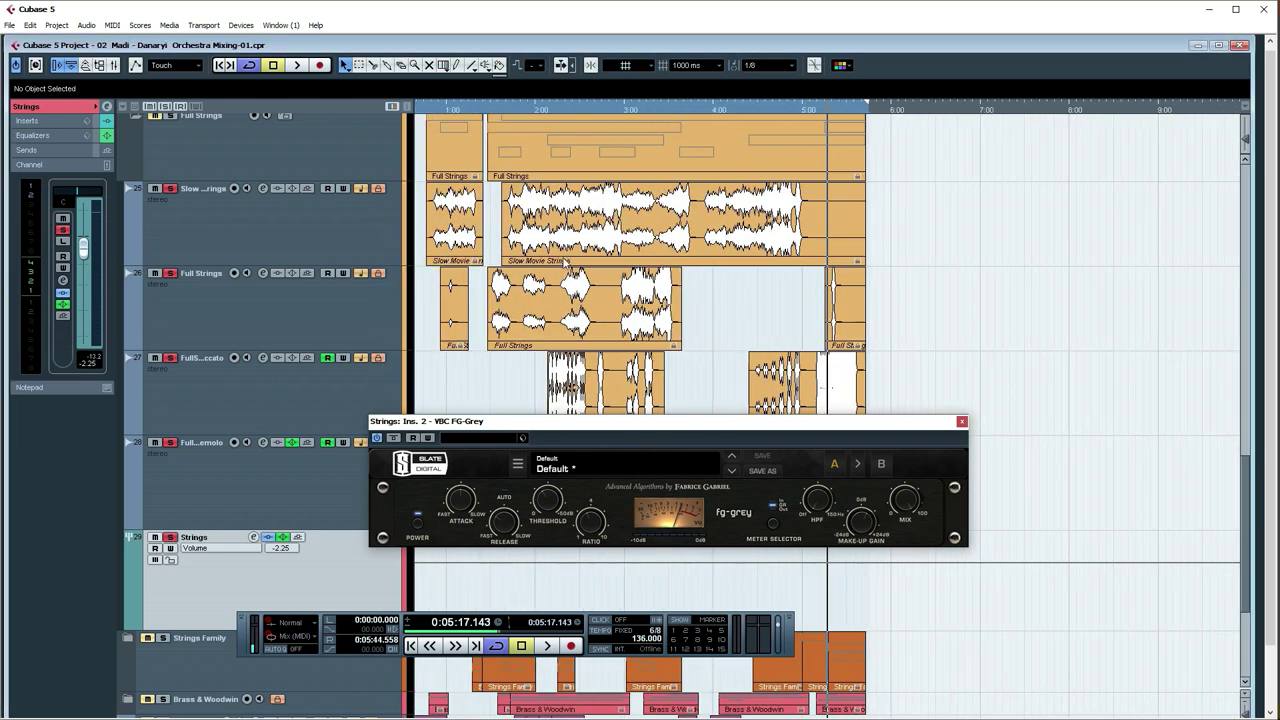
{"action": "key", "text": "g"}
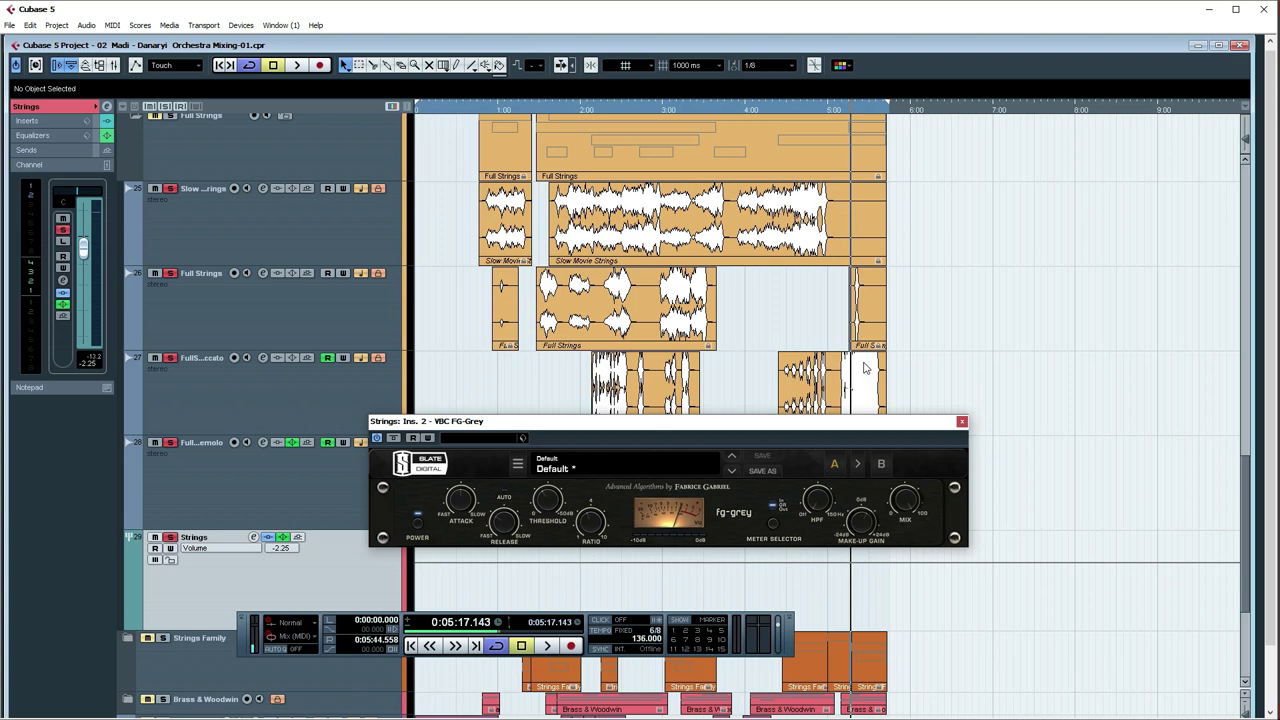
{"action": "key", "text": "h"}
{"action": "key", "text": "h"}
{"action": "key", "text": "h"}
{"action": "key", "text": "h"}
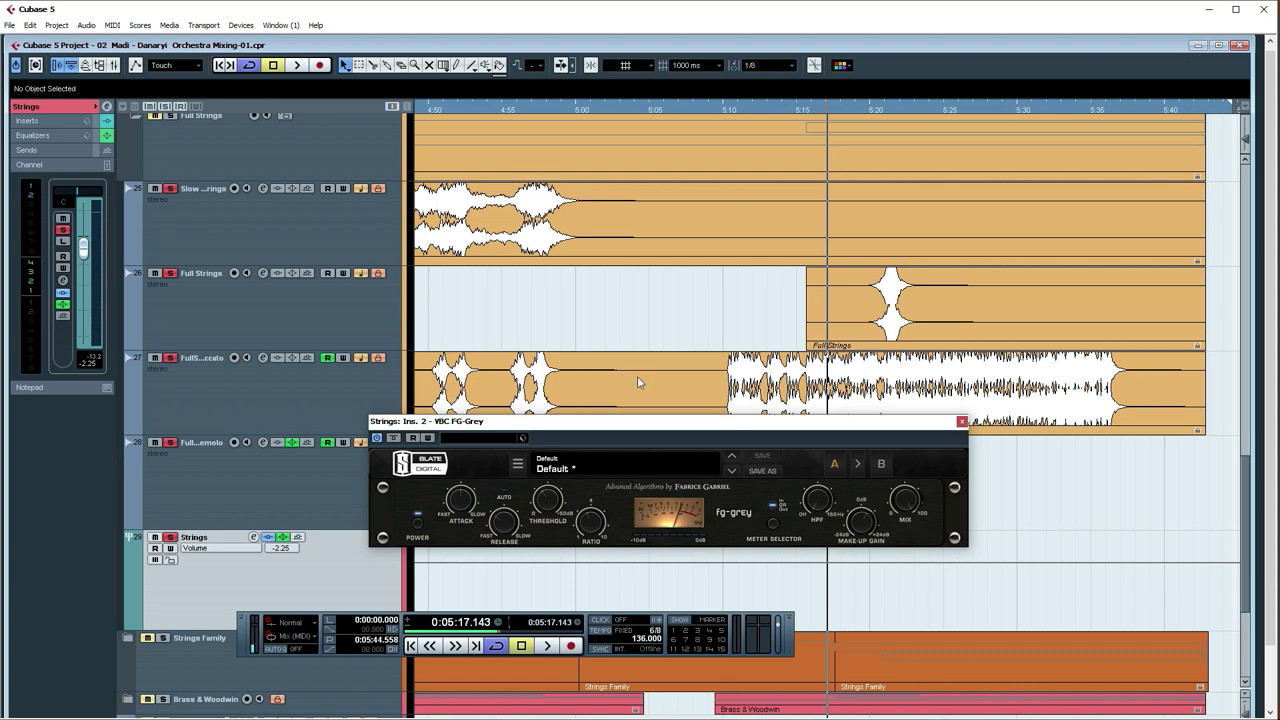
Step: Move the playback cursor to about 1:55, in the earlier passage of the Full Strings tracks
{"action": "key", "text": "g"}
{"action": "key", "text": "g"}
{"action": "key", "text": "g"}
{"action": "key", "text": "g"}
{"action": "key", "text": "g"}
{"action": "key", "text": "g"}
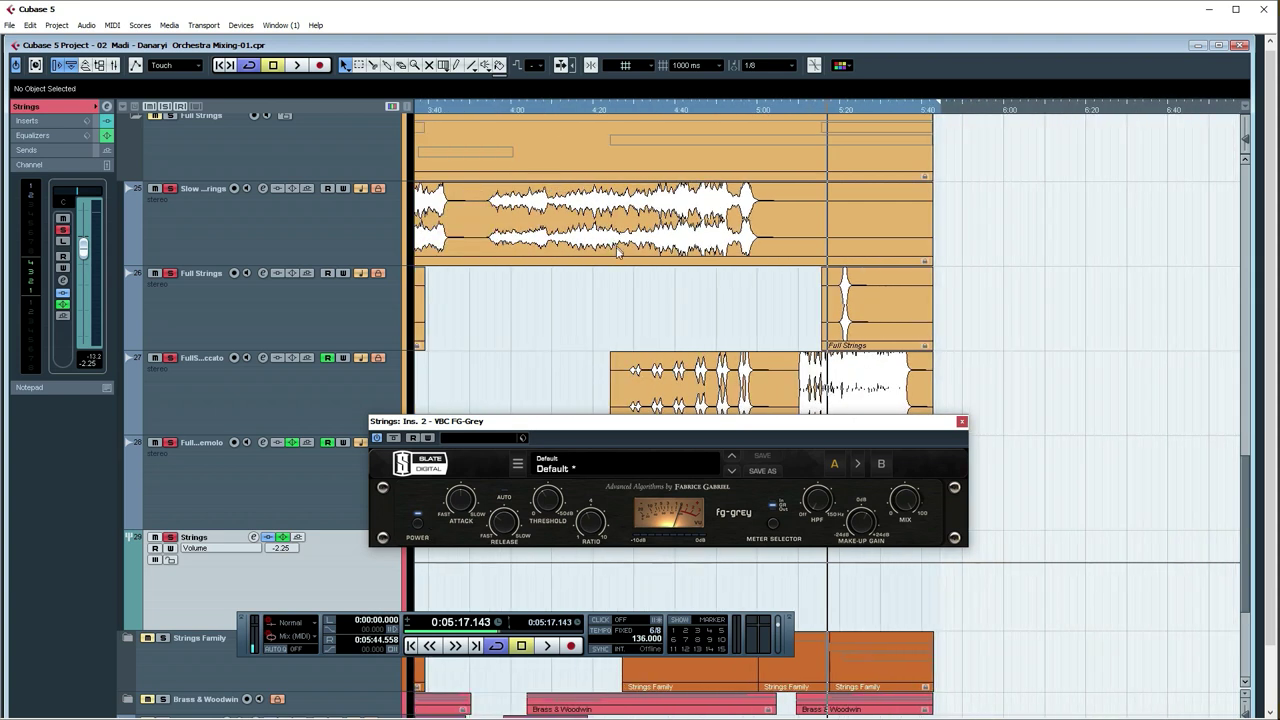
{"action": "key", "text": "g"}
{"action": "key", "text": "g"}
{"action": "left_click", "coordinate": [570, 113]}
{"action": "key", "text": "h"}
{"action": "key", "text": "h"}
{"action": "key", "text": "h"}
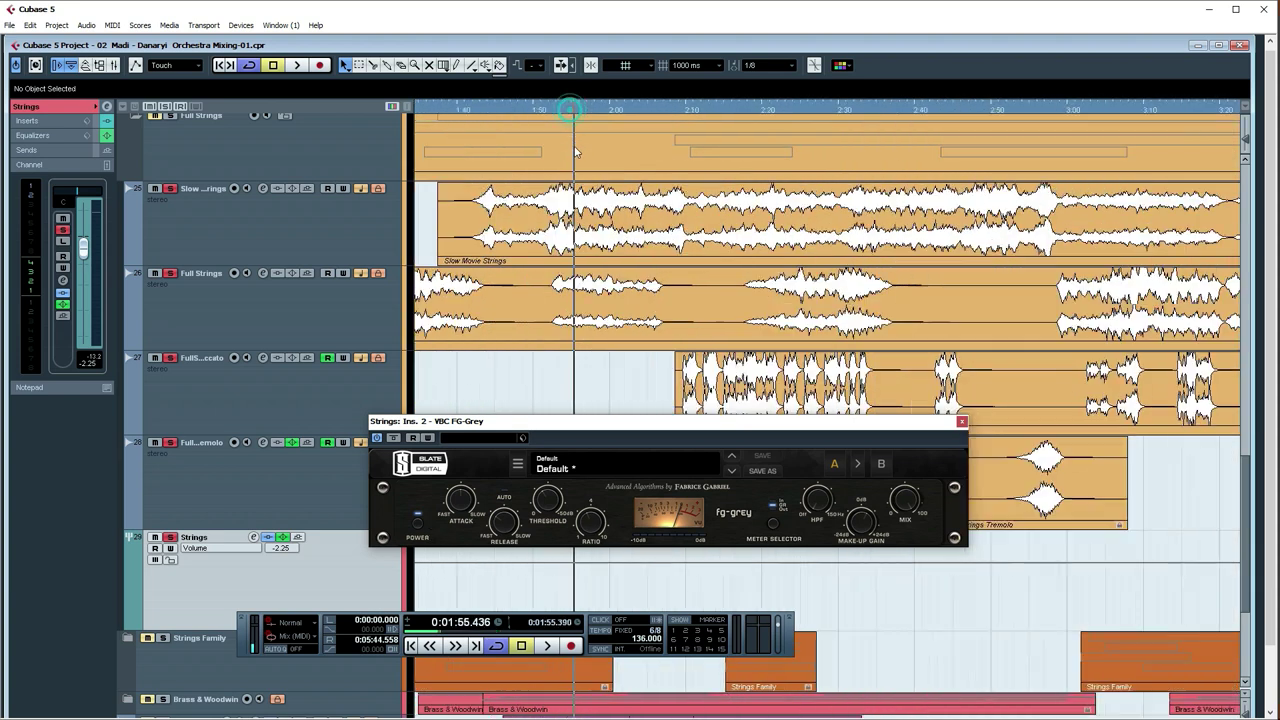
Step: Play from about 1:55, reopen the Strings channel settings, and toggle the VBC FG-Grey insert off and on to compare before stopping
{"action": "key", "text": "space"}
{"action": "left_click", "coordinate": [253, 537]}
{"action": "left_click", "coordinate": [253, 537]}
{"action": "left_click", "coordinate": [253, 537]}
{"action": "left_click", "coordinate": [378, 438]}
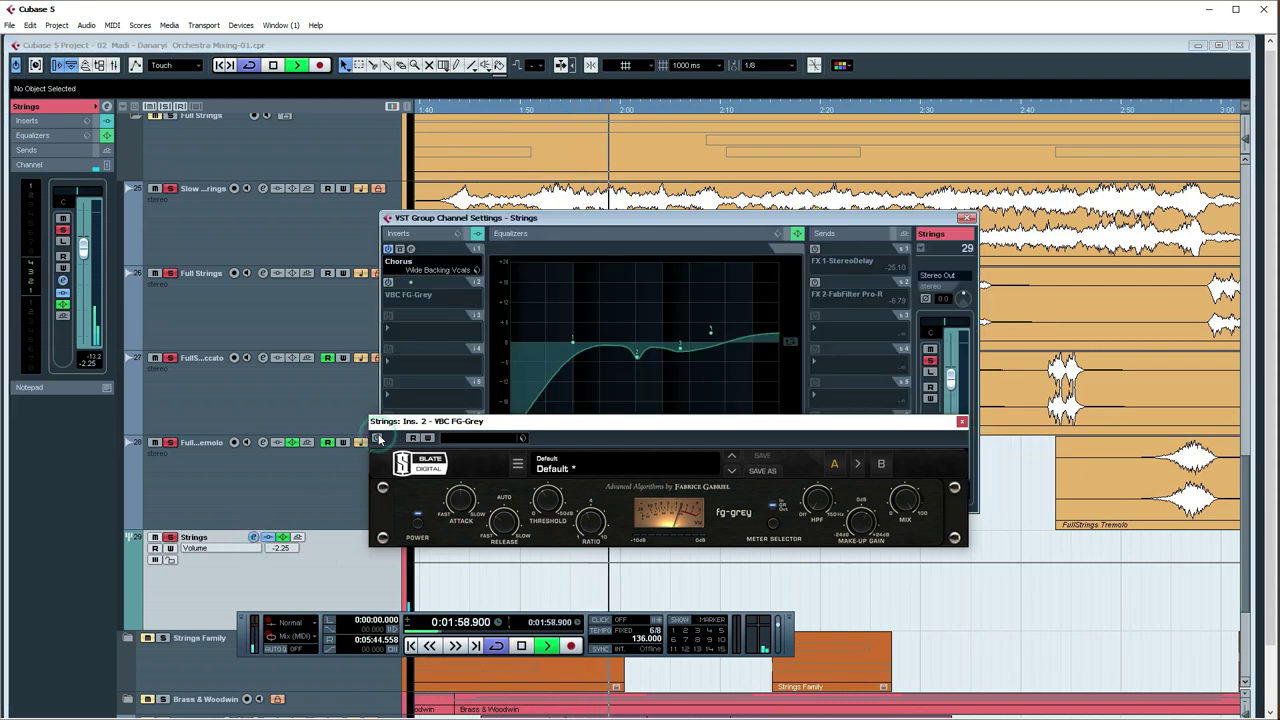
{"action": "left_click", "coordinate": [378, 438]}
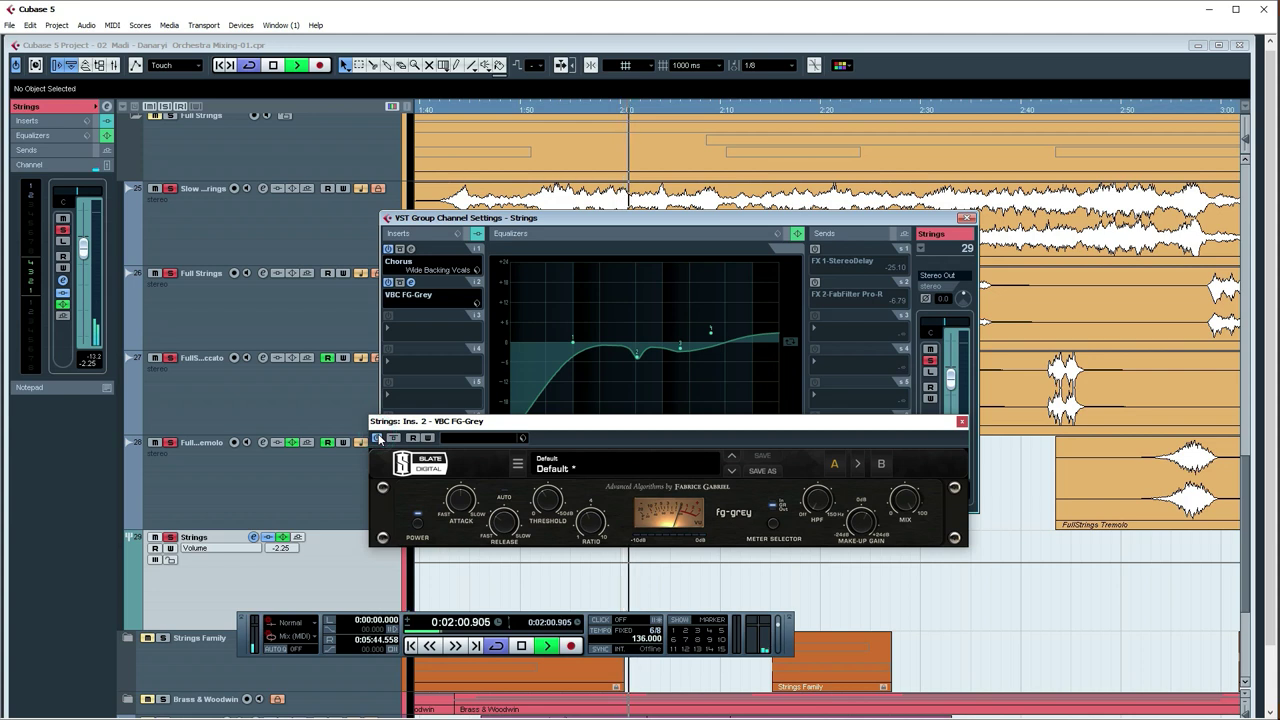
{"action": "key", "text": "space"}
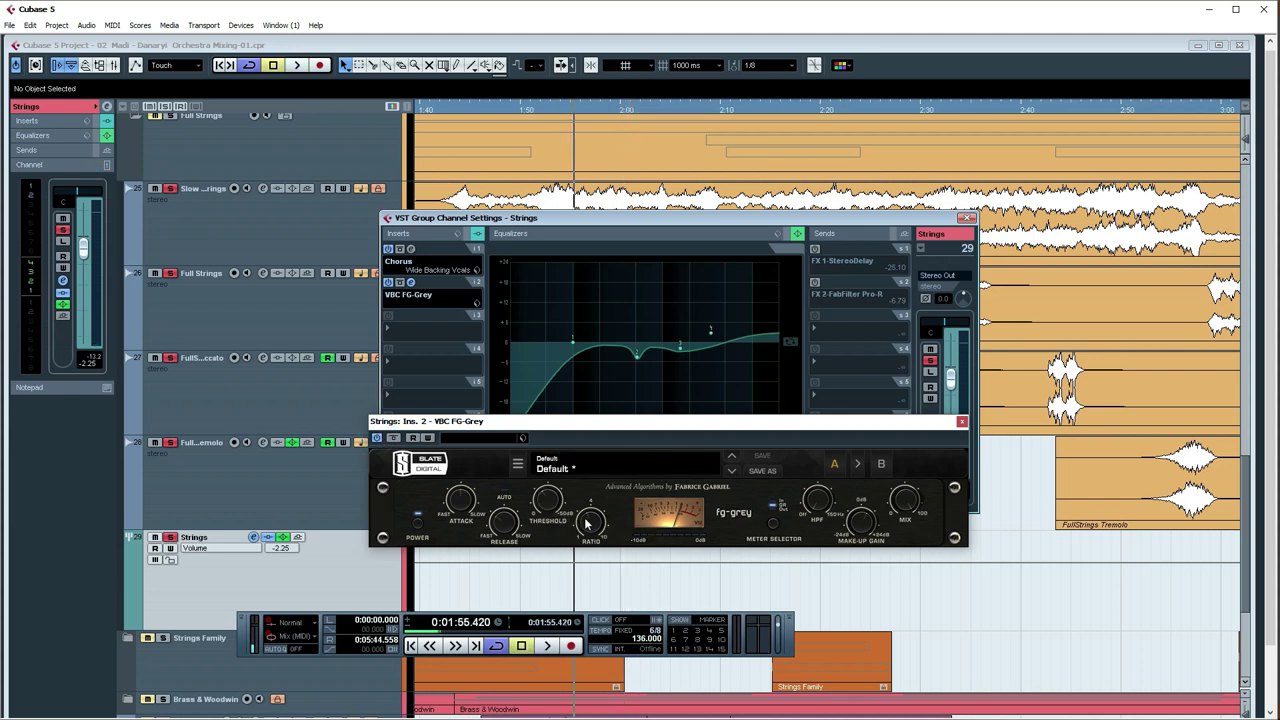
Step: Reduce the displayed waveform height on the tracks and move the playback cursor to about 5:17
{"action": "mouse_move", "coordinate": [587, 521]}
{"action": "left_click_drag", "start_coordinate": [1246, 143], "coordinate": [1253, 152]}
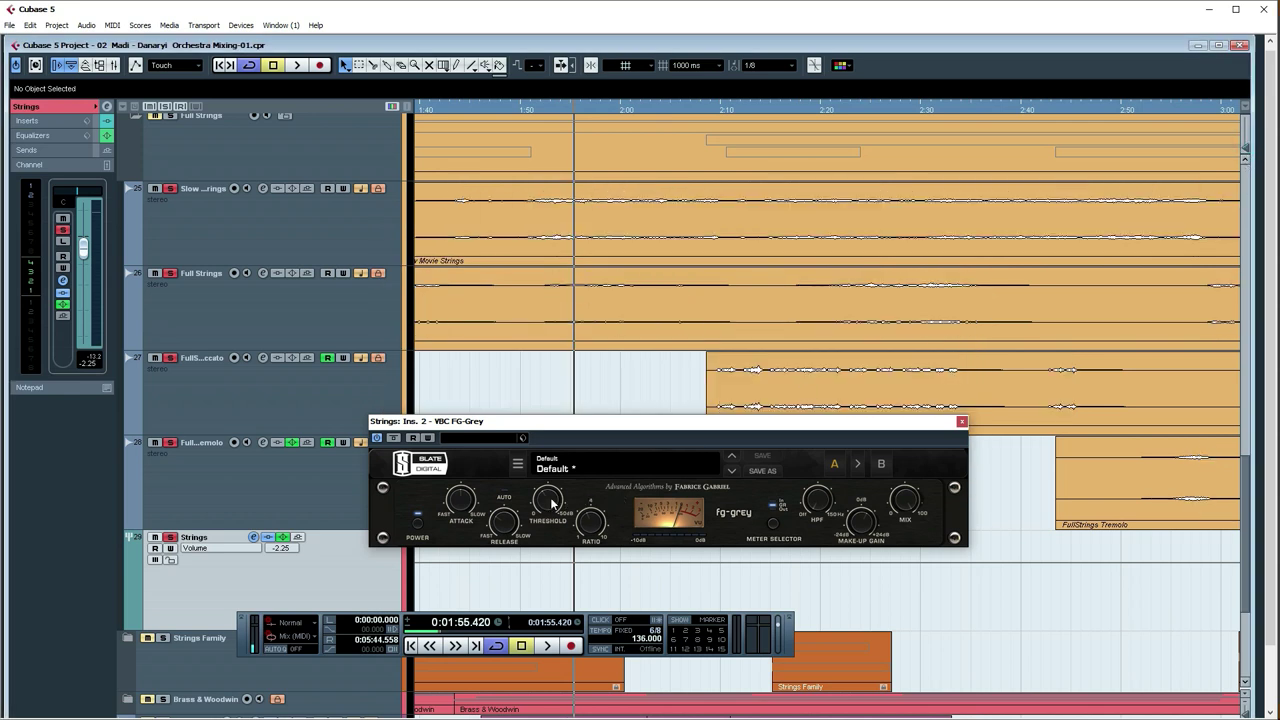
{"action": "mouse_move", "coordinate": [548, 504]}
{"action": "key", "text": "g"}
{"action": "key", "text": "g"}
{"action": "key", "text": "g"}
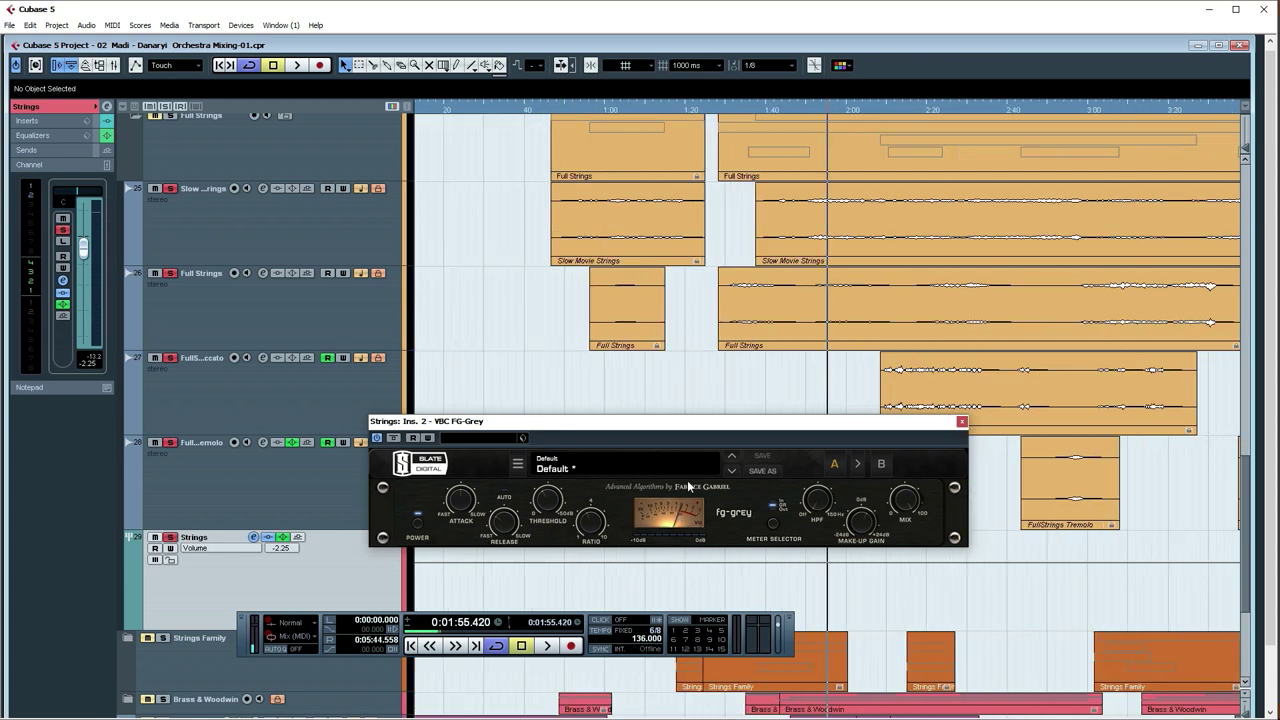
{"action": "left_click", "coordinate": [858, 105]}
{"action": "key", "text": "h"}
{"action": "key", "text": "h"}
{"action": "key", "text": "h"}
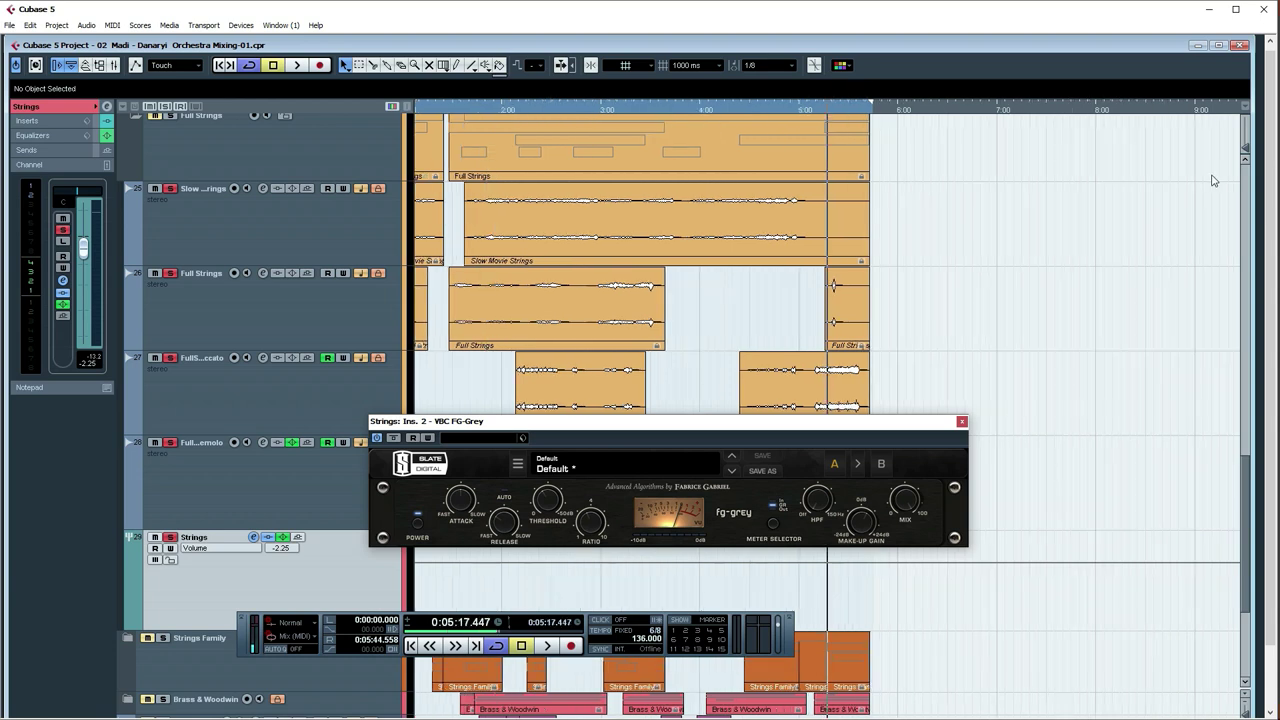
{"action": "left_click_drag", "start_coordinate": [1246, 140], "coordinate": [1248, 147]}
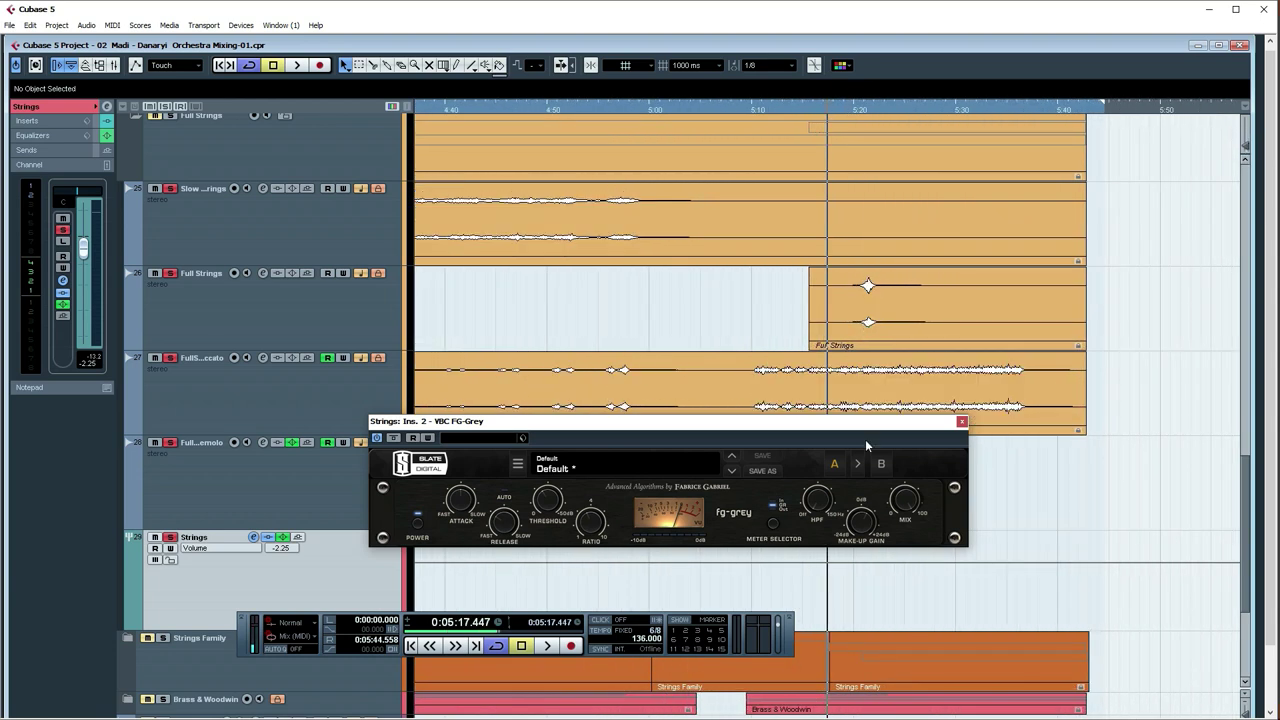
Step: Play the passage from about 5:17 with VBC FG-Grey active, and replay it with the compressor bypassed to compare
{"action": "key", "text": "space"}
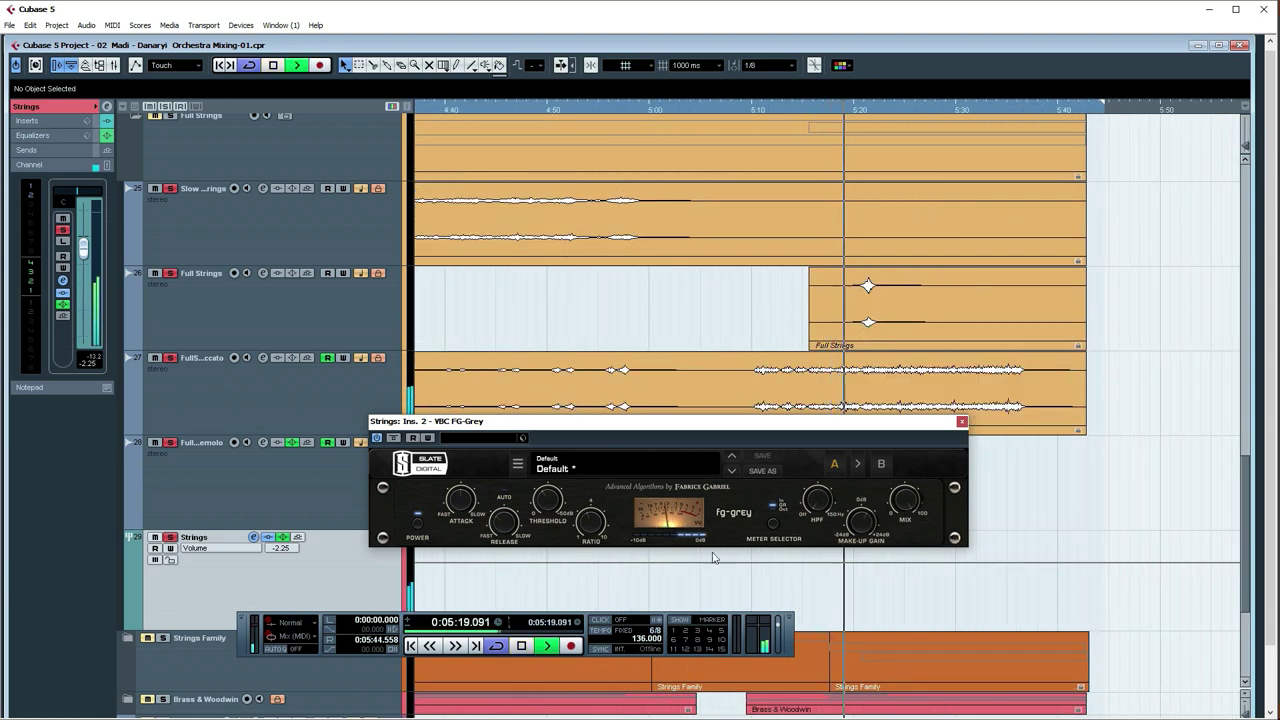
{"action": "key", "text": "space"}
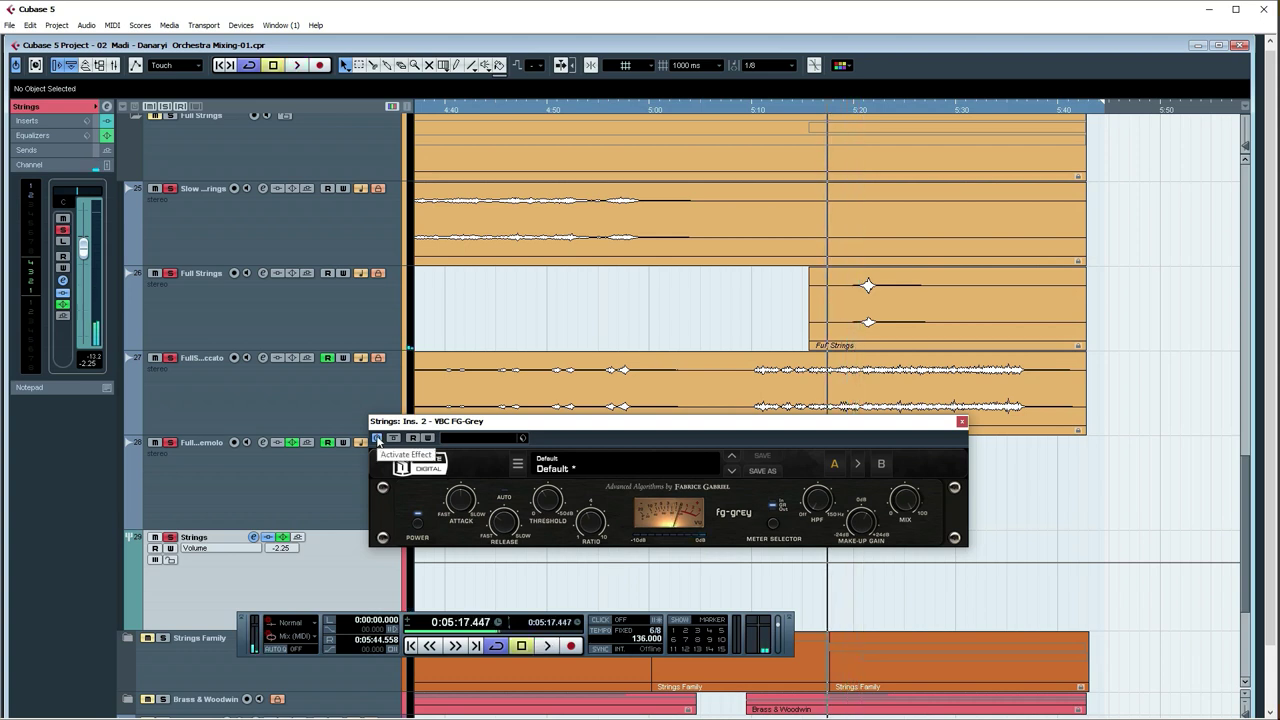
{"action": "key", "text": "space"}
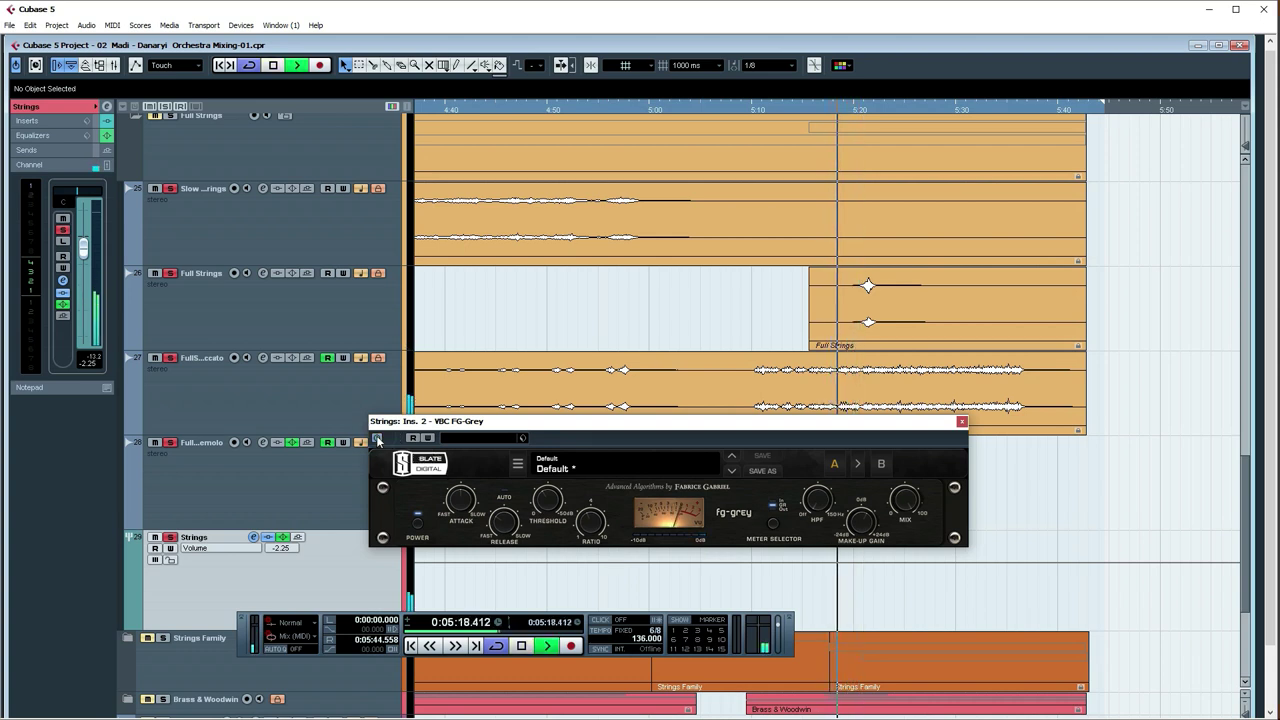
{"action": "left_click", "coordinate": [377, 439]}
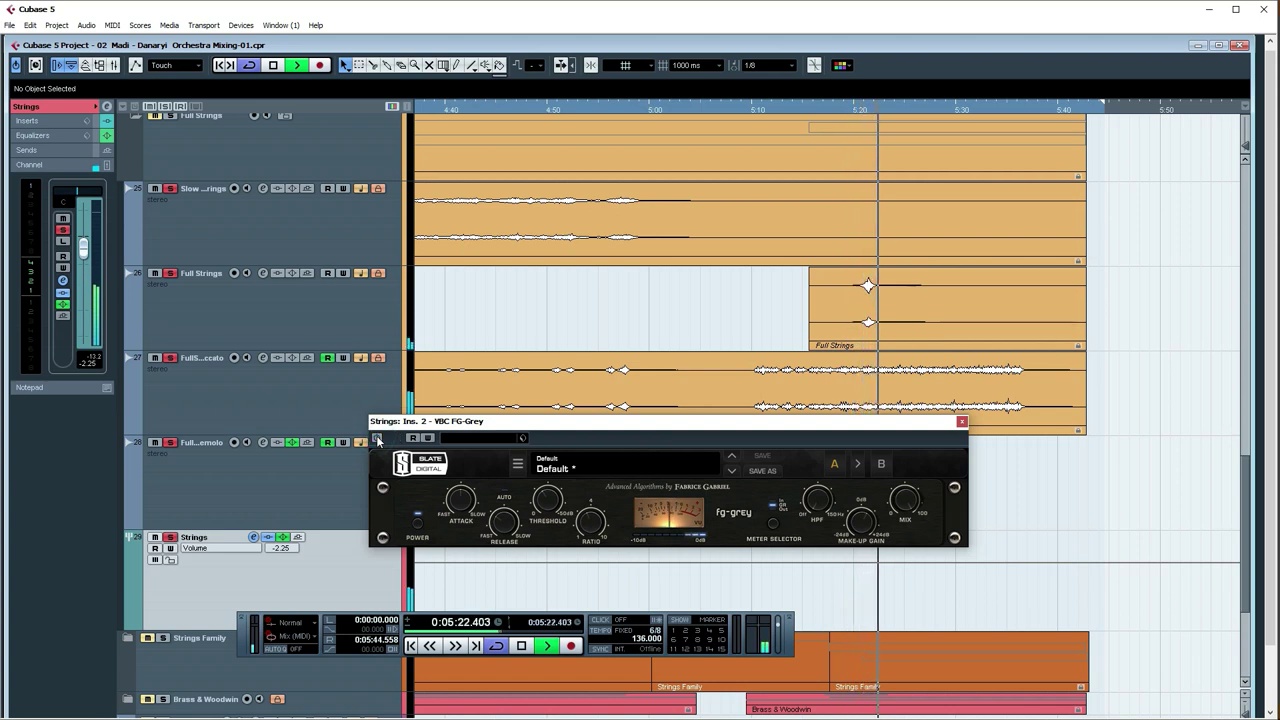
{"action": "key", "text": "space"}
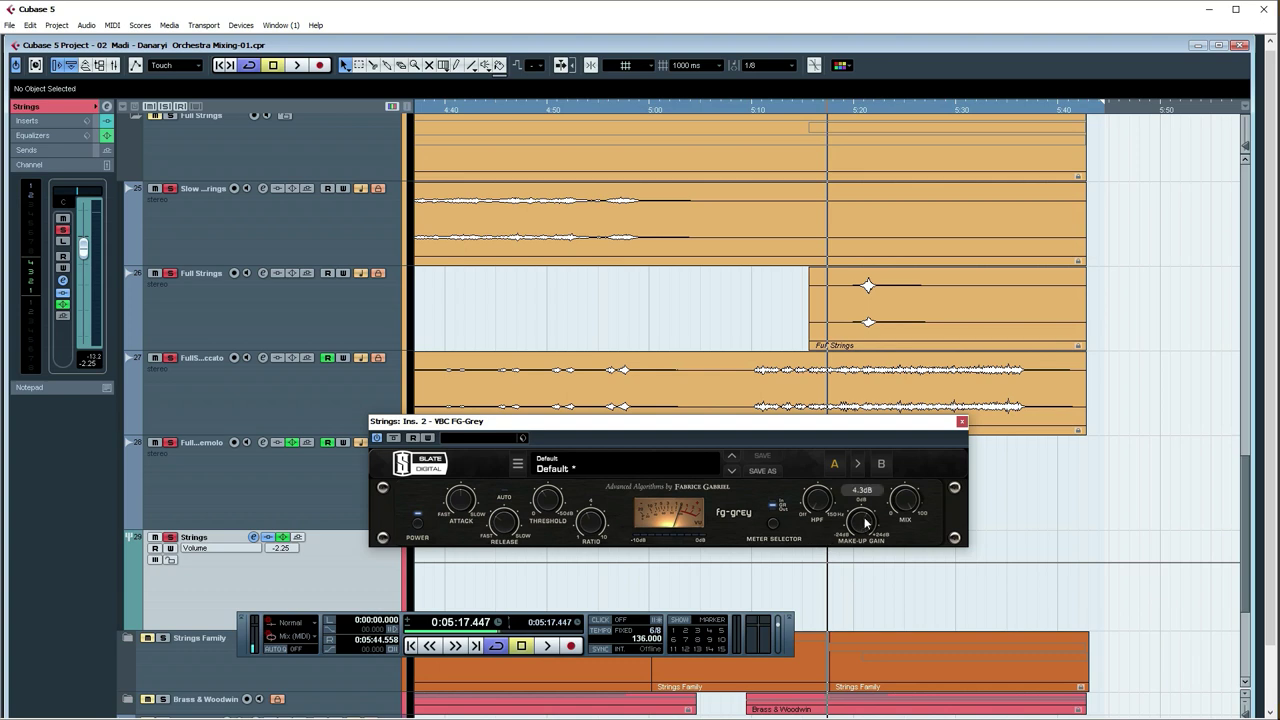
Step: Reopen the Strings channel settings, activate the FX 1-StereoDelay send, and play the passage briefly with it
{"action": "key", "text": "g"}
{"action": "key", "text": "g"}
{"action": "key", "text": "g"}
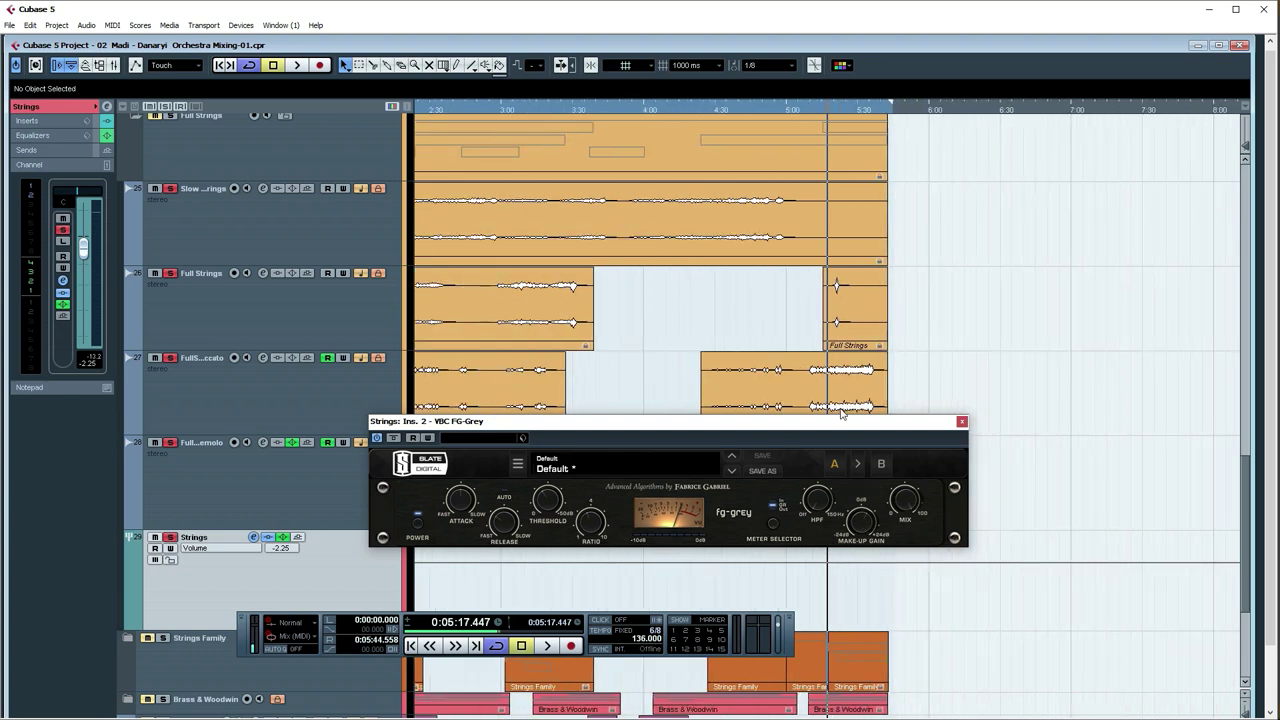
{"action": "key", "text": "g"}
{"action": "key", "text": "g"}
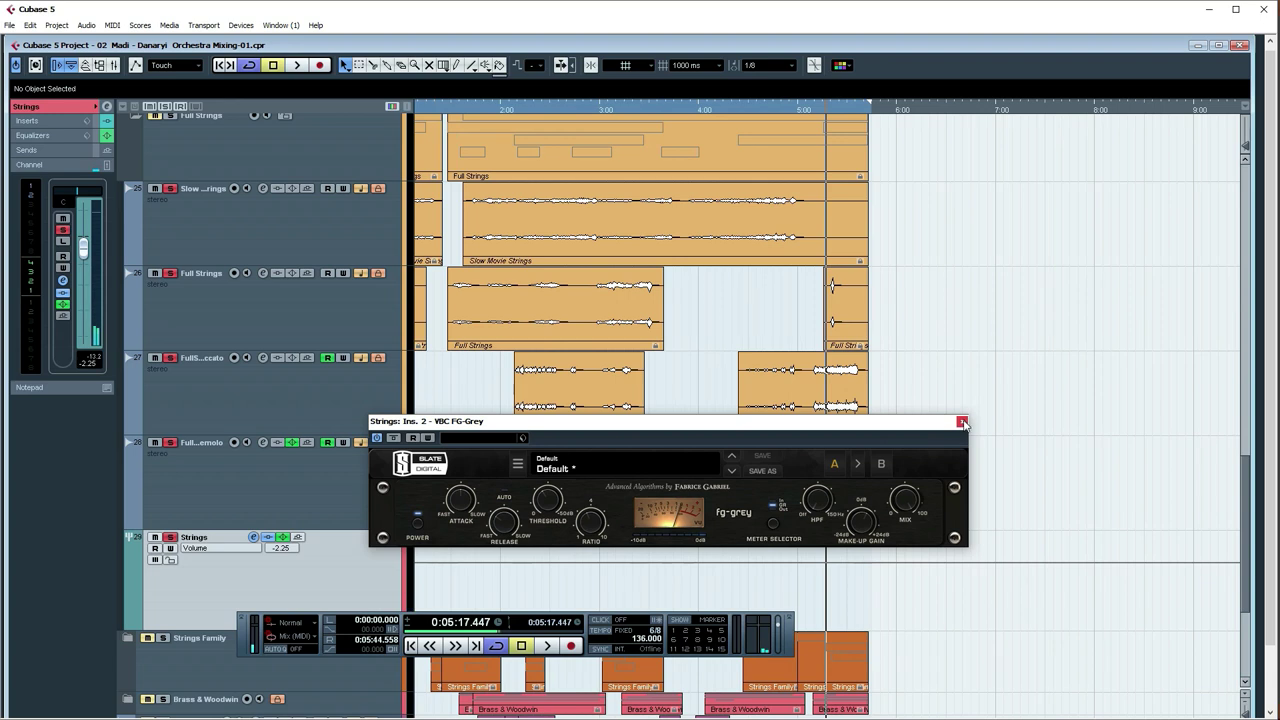
{"action": "left_click", "coordinate": [253, 538]}
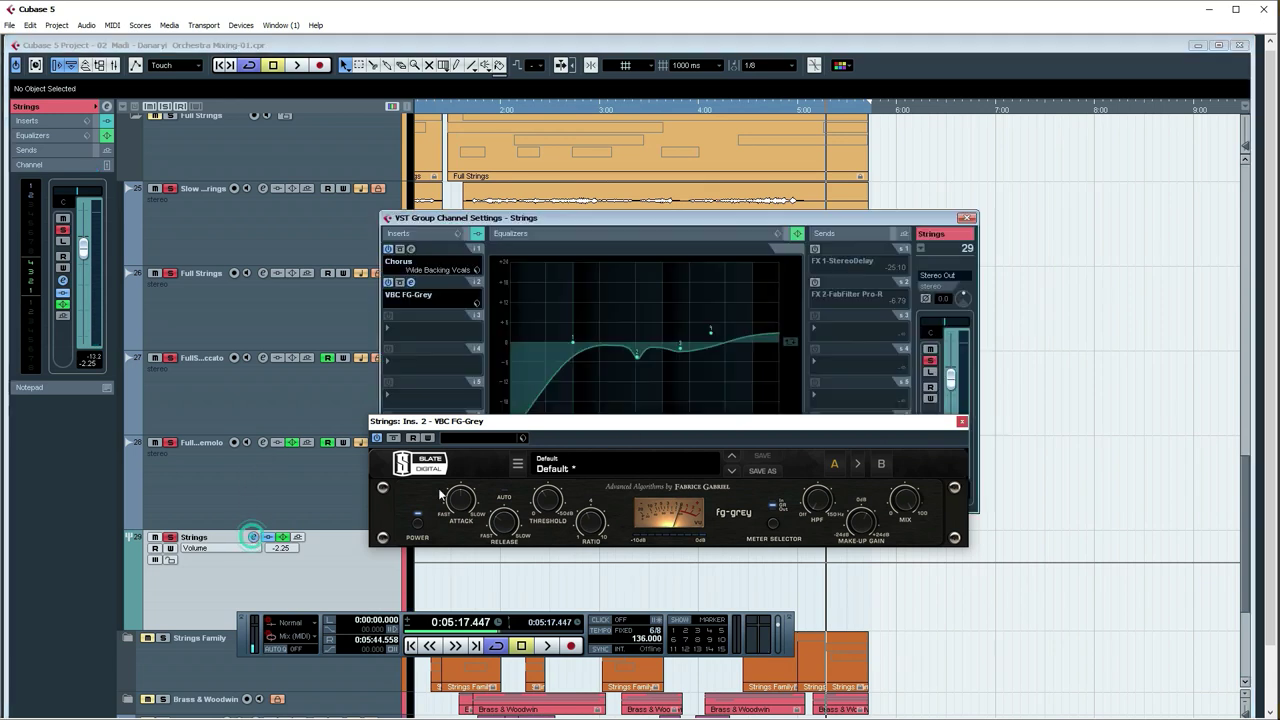
{"action": "left_click", "coordinate": [816, 250]}
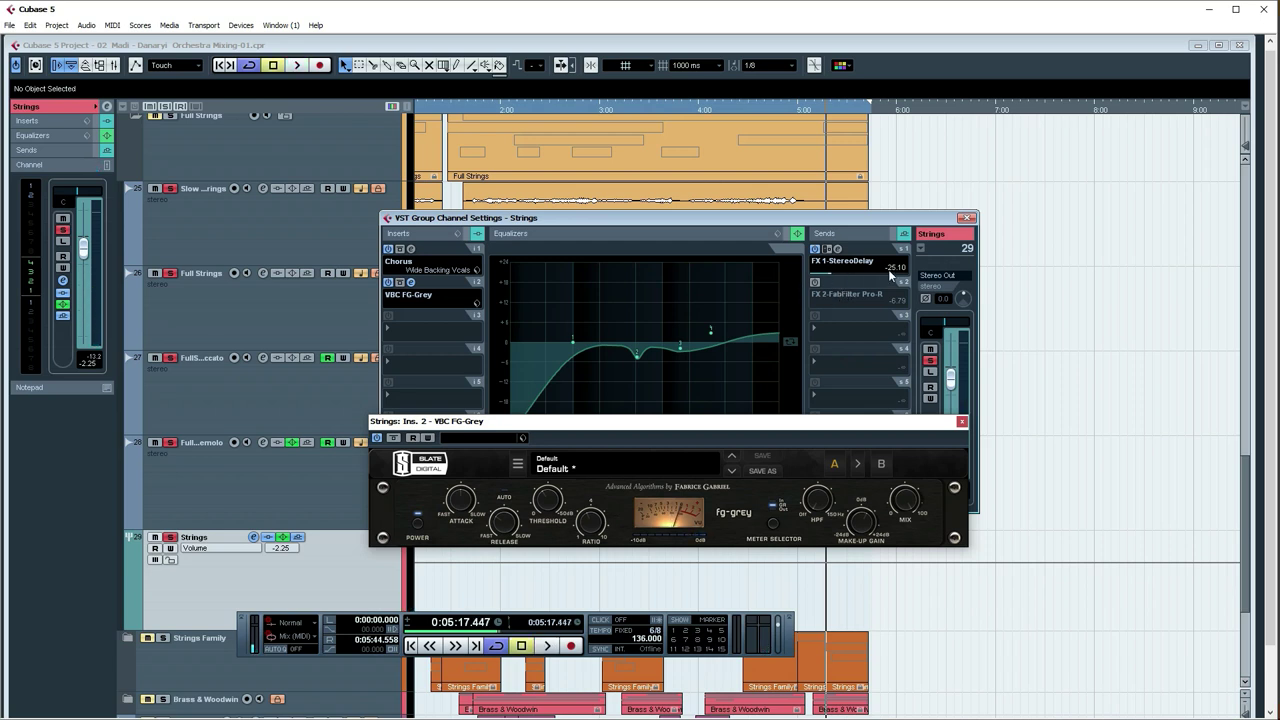
{"action": "key", "text": "space"}
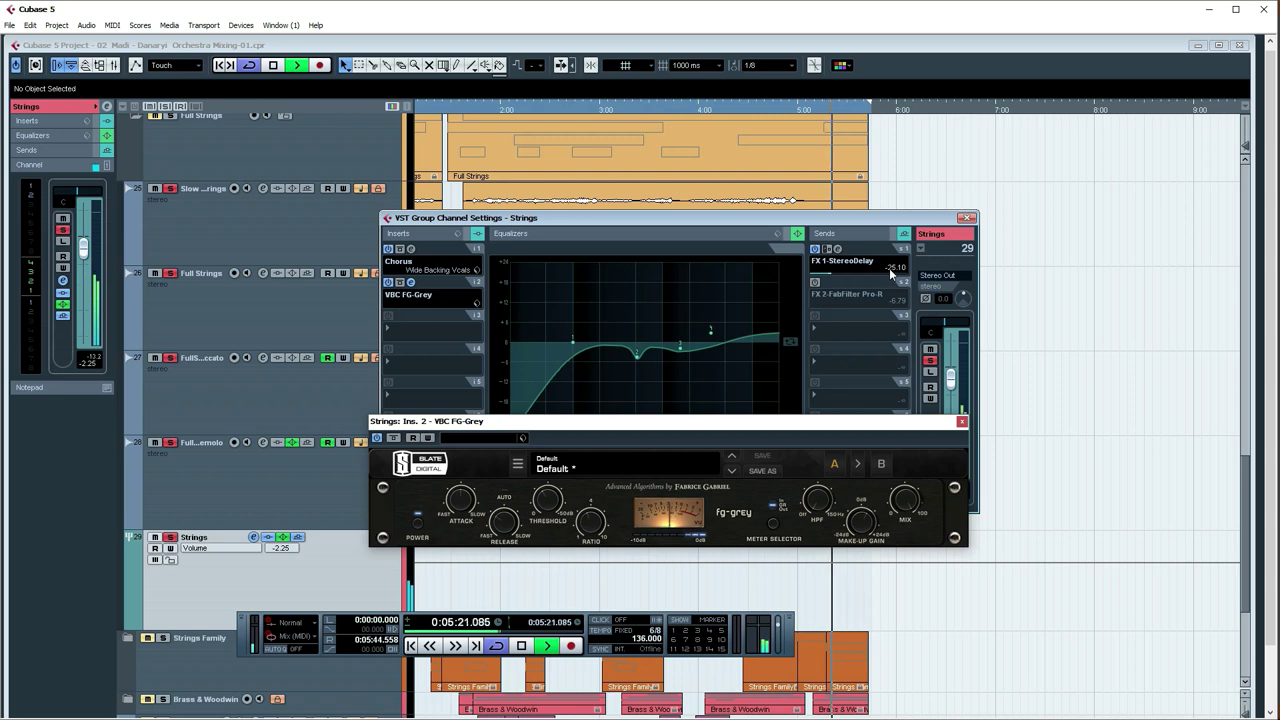
{"action": "key", "text": "space"}
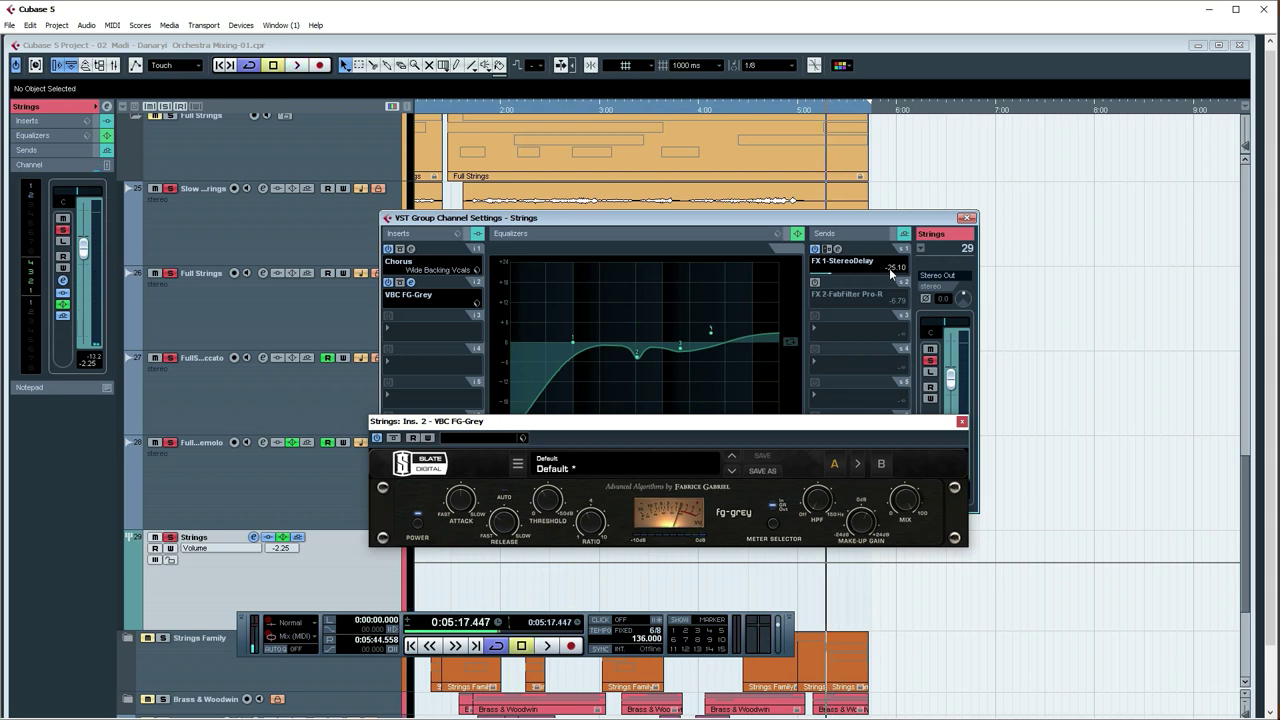
Step: Activate the FX 2-FabFilter Pro-R send on the Strings group and switch off the group's solo
{"action": "left_click", "coordinate": [816, 284]}
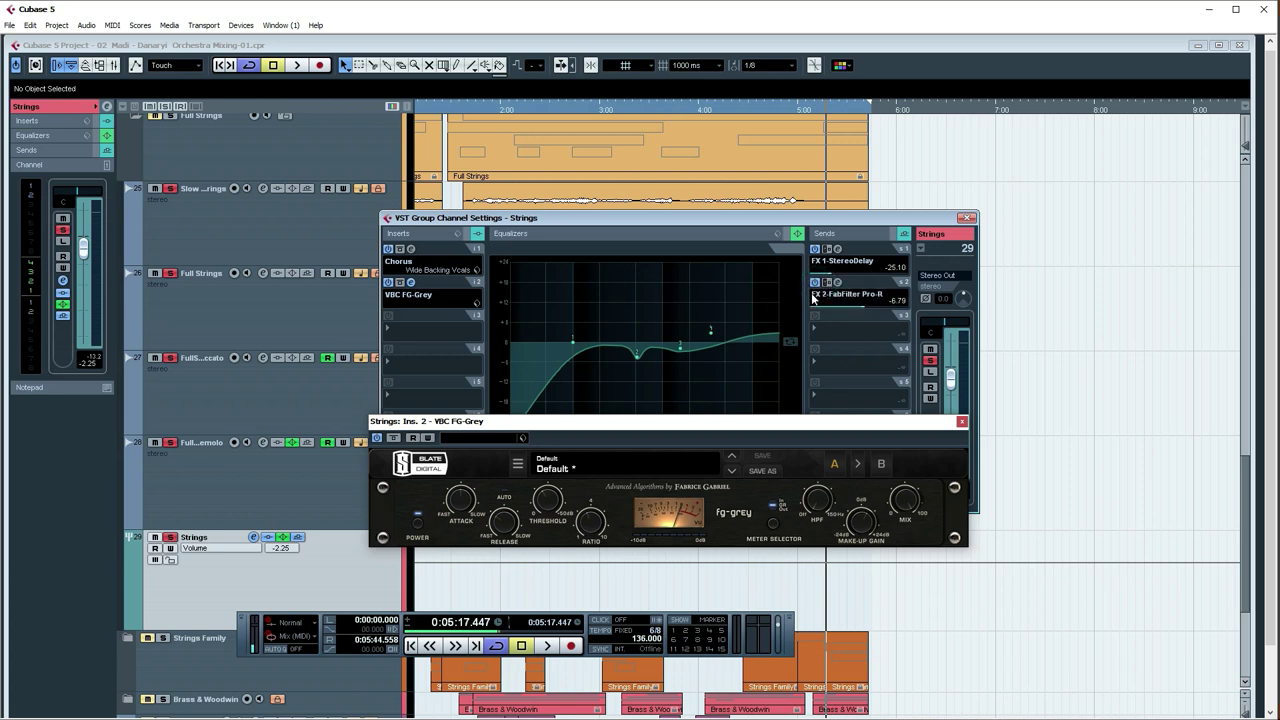
{"action": "left_click", "coordinate": [930, 362]}
{"action": "left_click", "coordinate": [930, 362]}
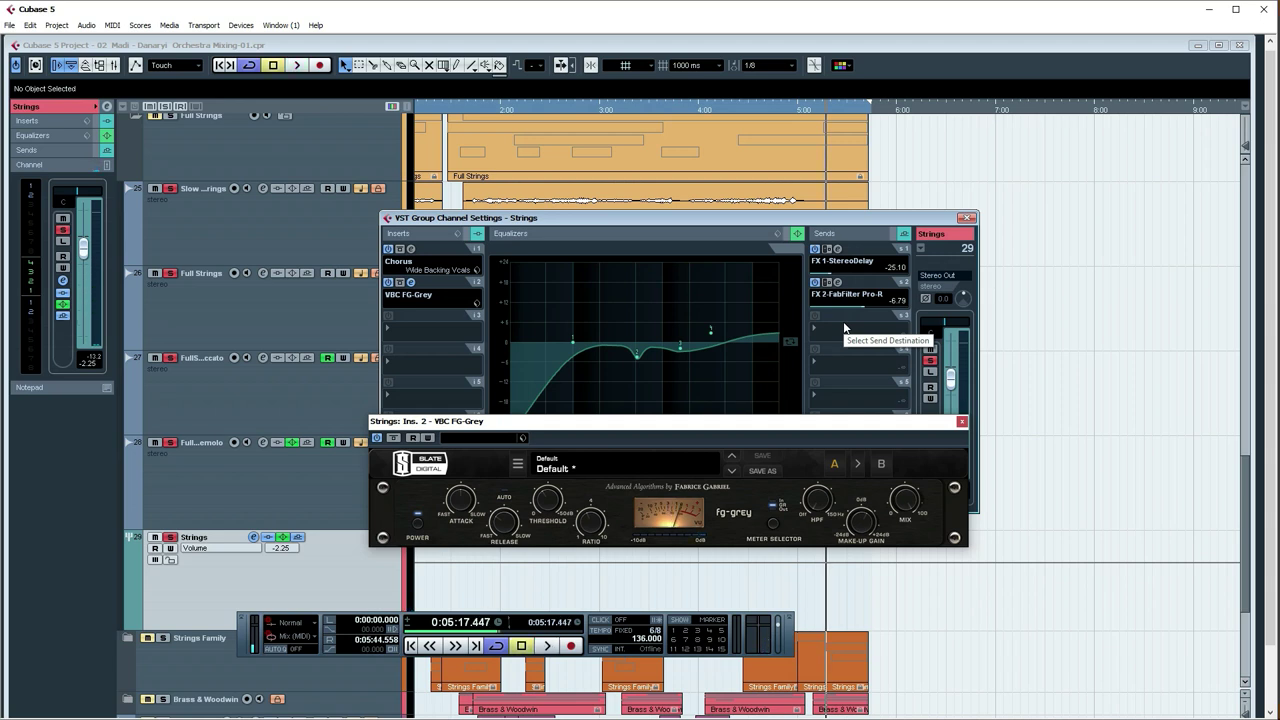
{"action": "left_click", "coordinate": [930, 363]}
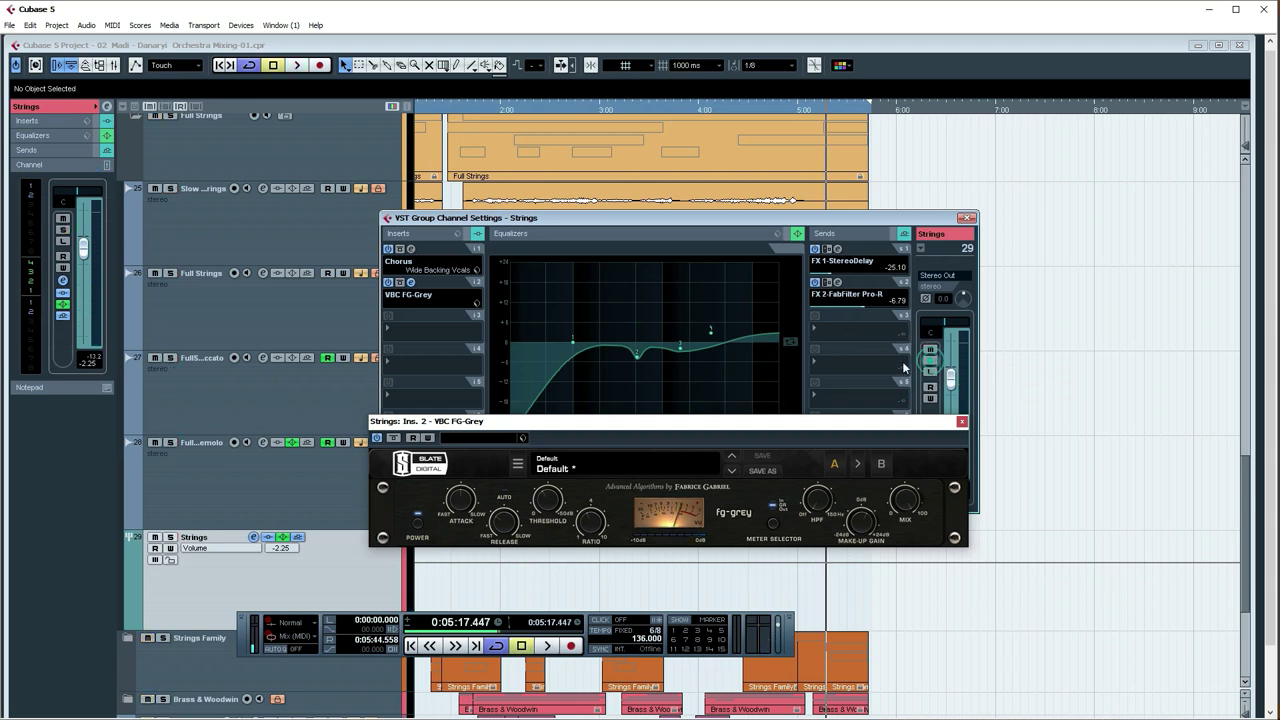
Step: Solo the Strings group and play from about 5:09, closing the channel settings and the VBC FG-Grey editor
{"action": "left_click", "coordinate": [966, 218]}
{"action": "left_click_drag", "start_coordinate": [757, 108], "coordinate": [889, 142]}
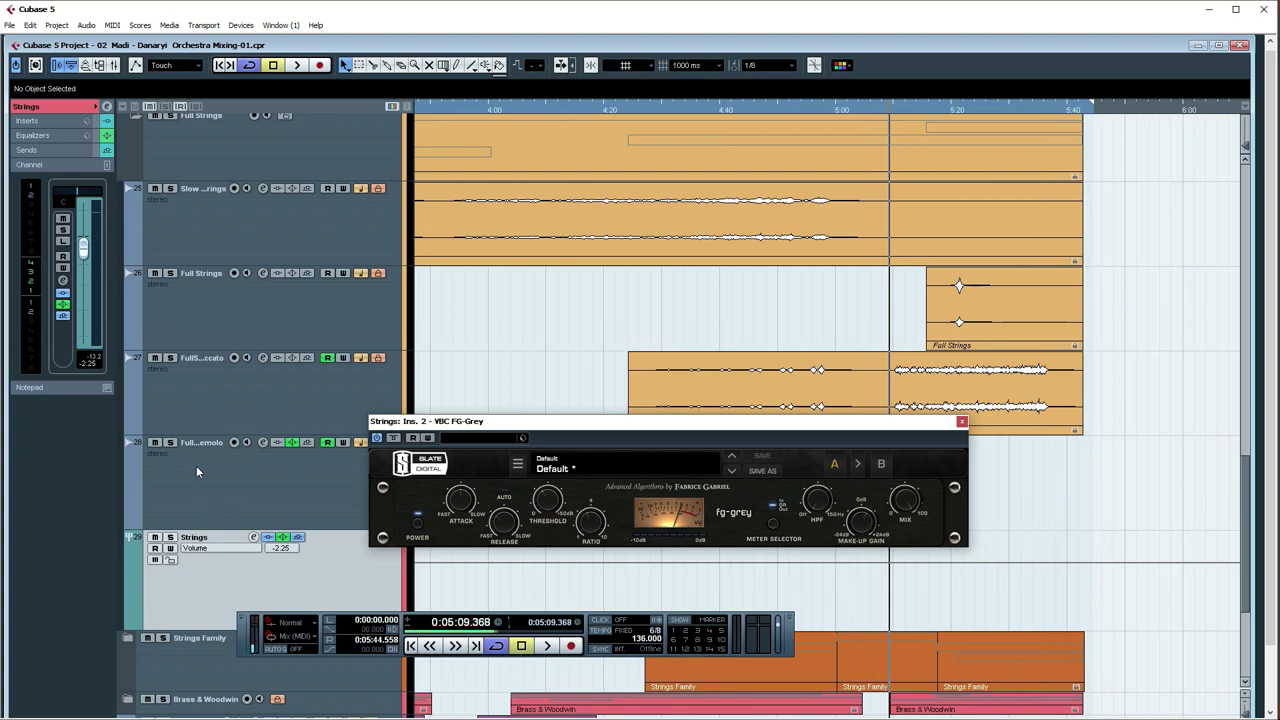
{"action": "left_click", "coordinate": [170, 538]}
{"action": "key", "text": "space"}
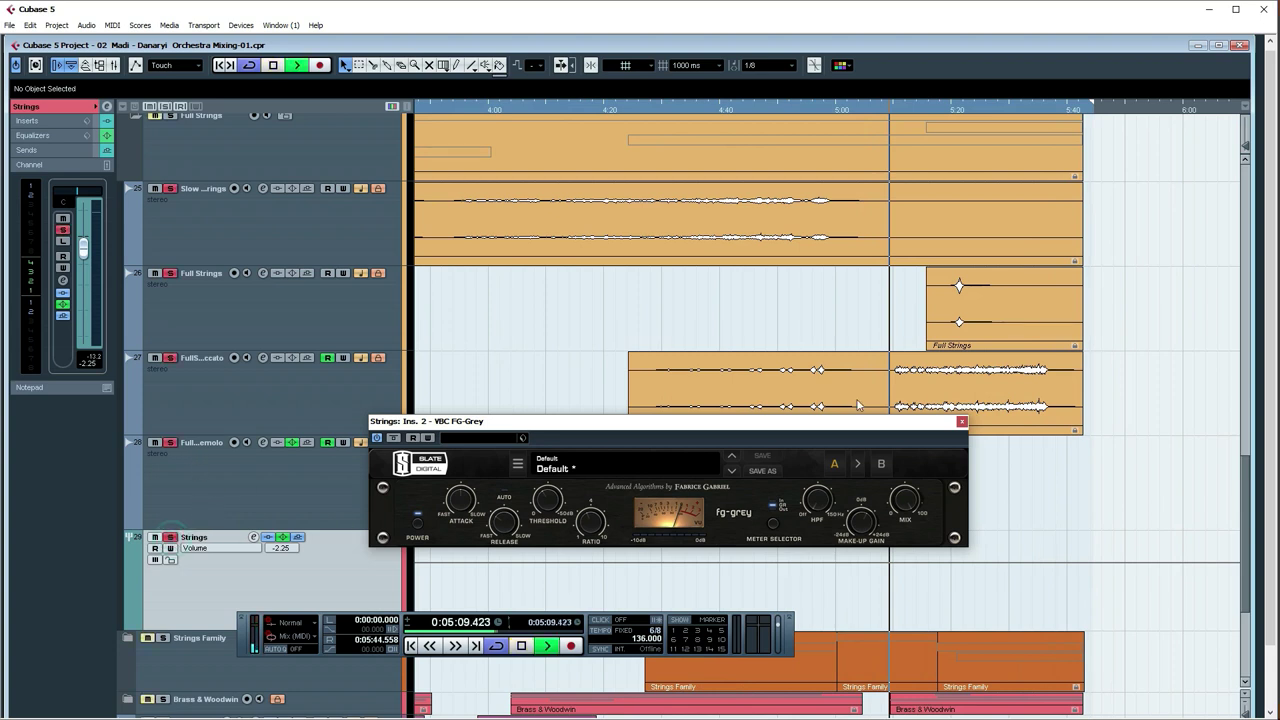
{"action": "left_click", "coordinate": [962, 422]}
Step: Look over the Full Strings tracks in close-up and across the whole song while the soloed strings play
{"action": "left_click_drag", "start_coordinate": [988, 449], "coordinate": [680, 489]}
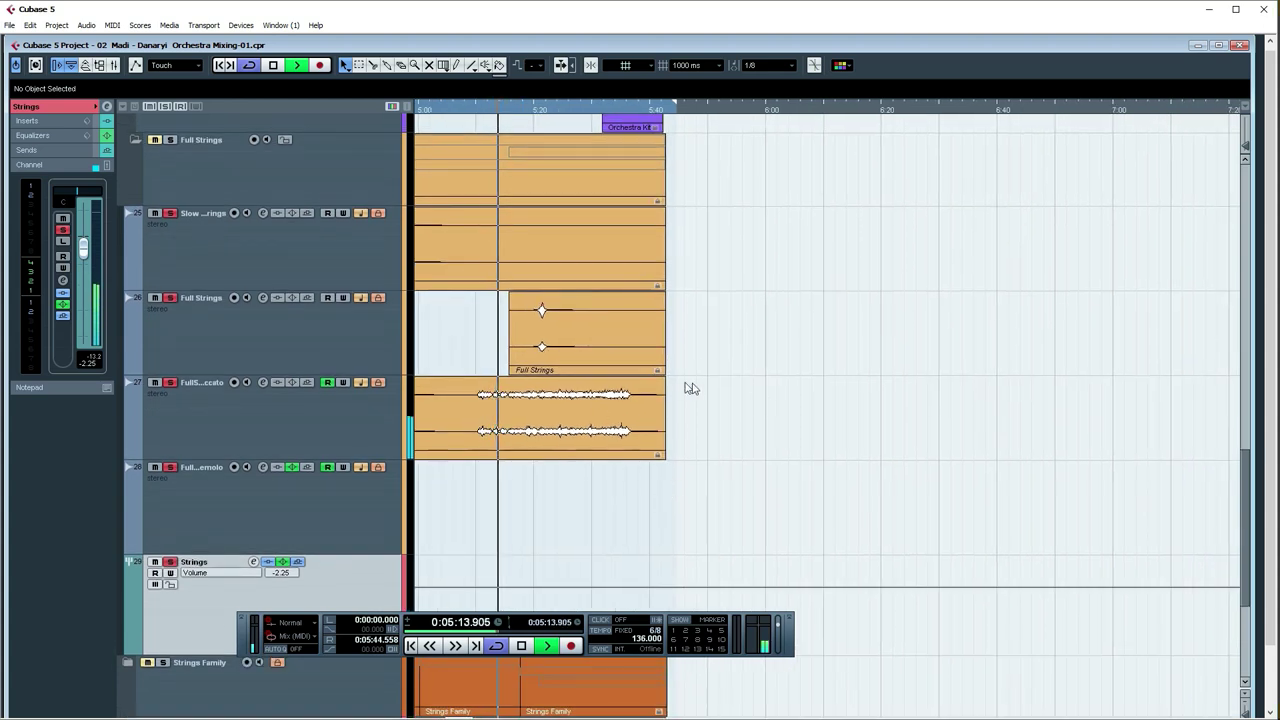
{"action": "key", "text": "g"}
{"action": "key", "text": "g"}
{"action": "key", "text": "g"}
{"action": "key", "text": "g"}
{"action": "key", "text": "g"}
{"action": "key", "text": "g"}
{"action": "key", "text": "g"}
{"action": "key", "text": "g"}
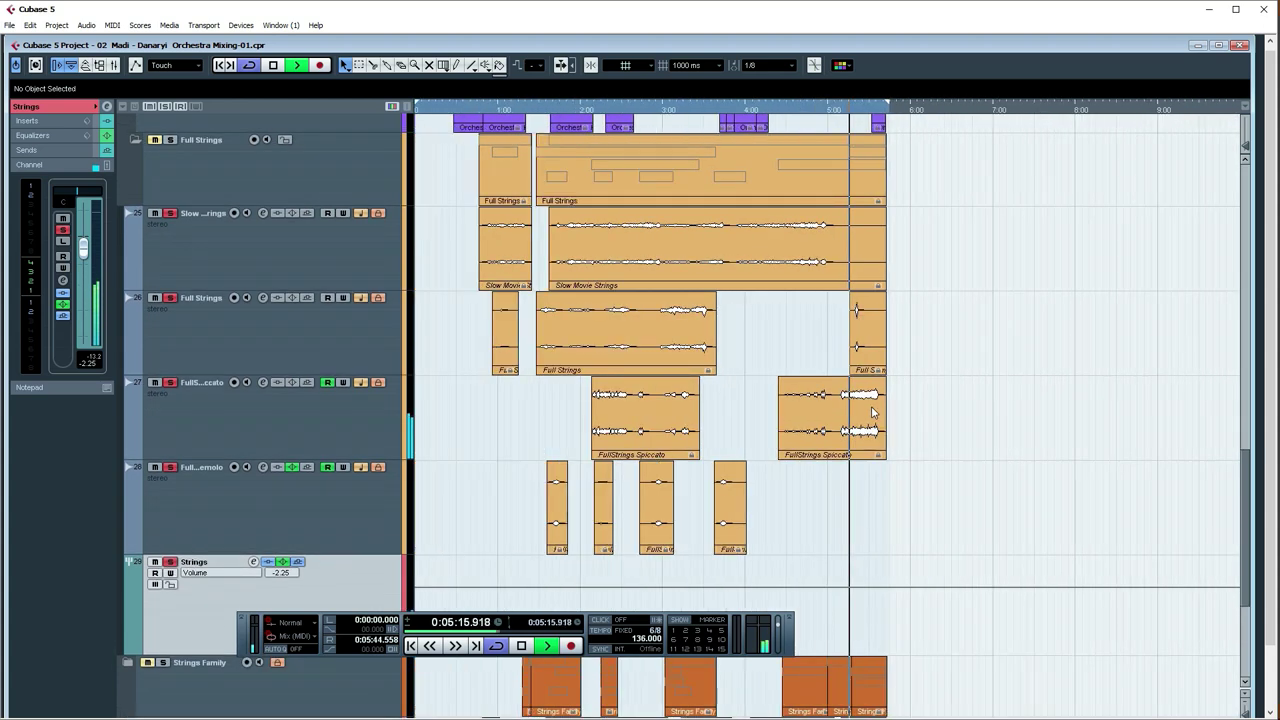
{"action": "key", "text": "h"}
{"action": "key", "text": "h"}
{"action": "key", "text": "h"}
{"action": "key", "text": "h"}
{"action": "key", "text": "h"}
{"action": "key", "text": "h"}
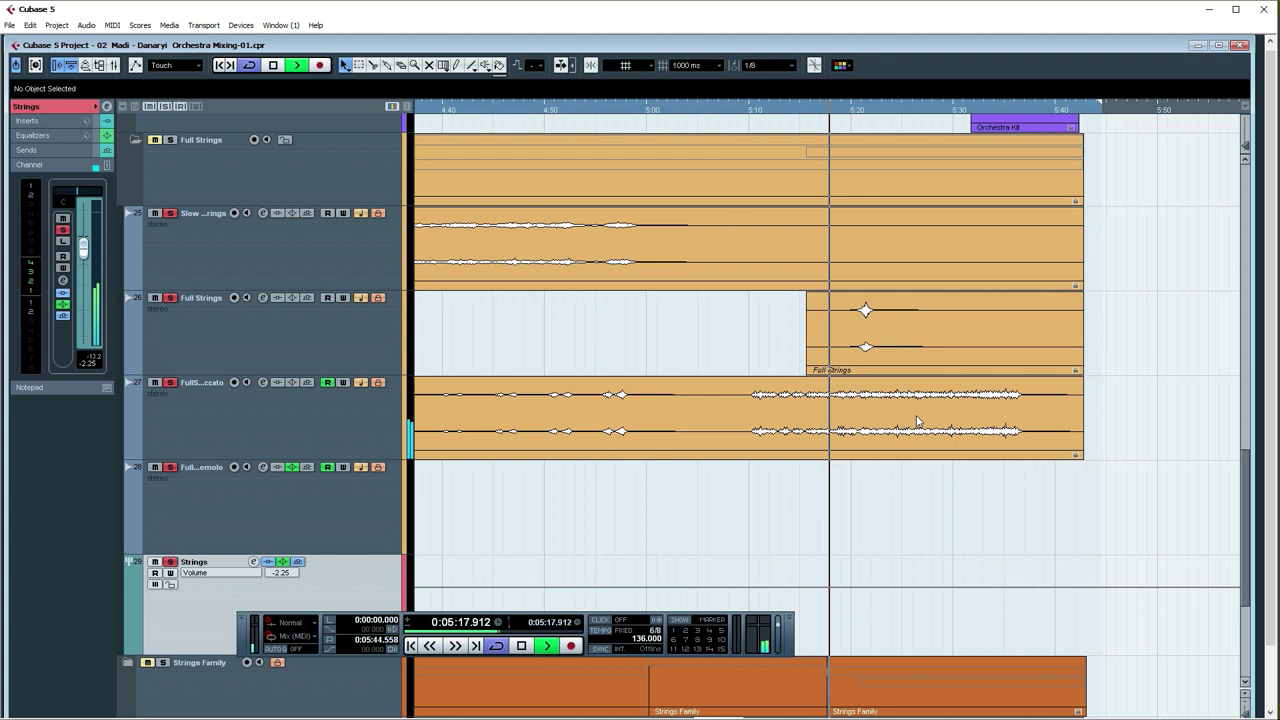
{"action": "scroll", "coordinate": [928, 426], "scroll_direction": "down", "scroll_amount": 2}
{"action": "key", "text": "g"}
{"action": "key", "text": "g"}
{"action": "key", "text": "g"}
{"action": "key", "text": "g"}
{"action": "key", "text": "g"}
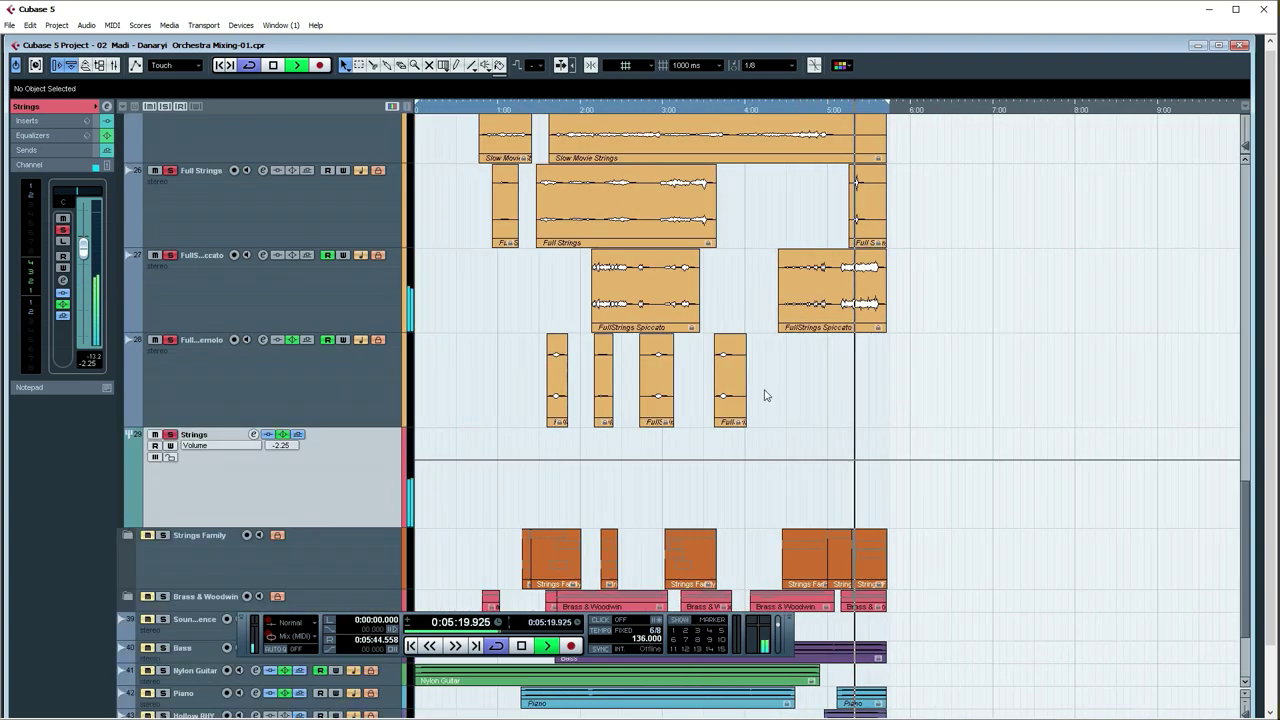
{"action": "scroll", "coordinate": [766, 396], "scroll_direction": "up", "scroll_amount": 3}
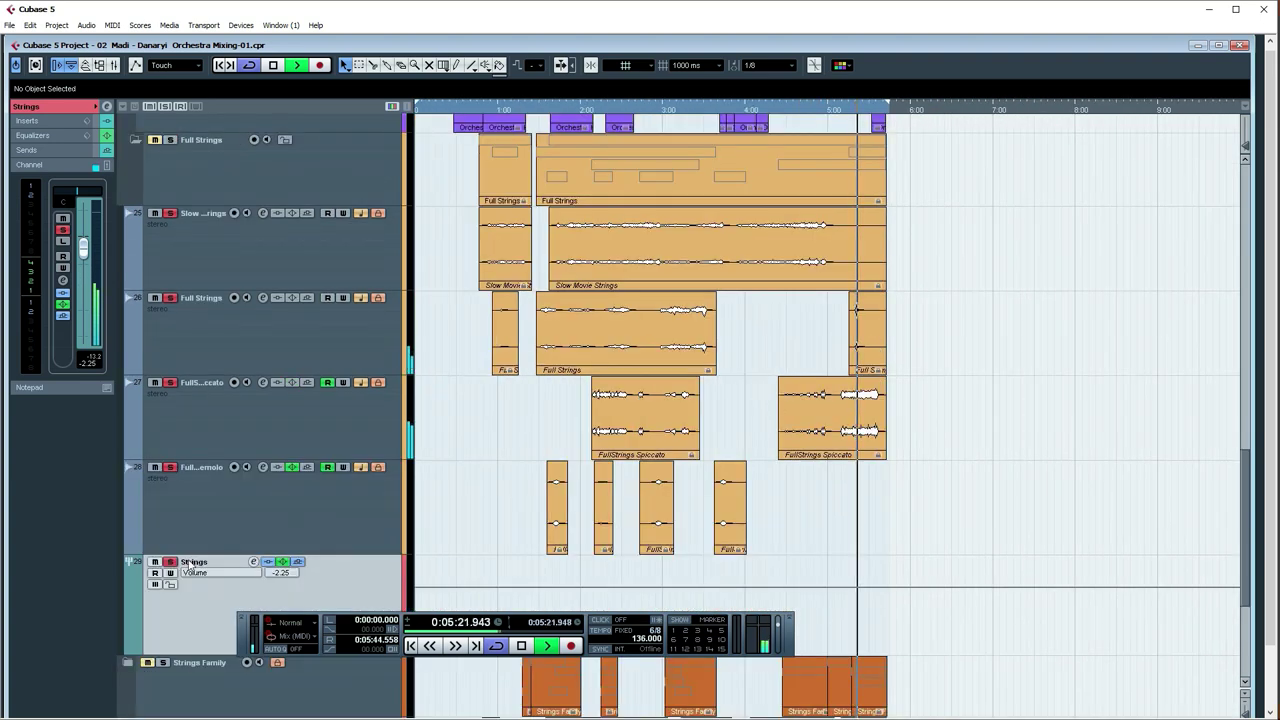
Step: Switch off the Strings group's solo and look over the surrounding tracks while the full mix plays
{"action": "key", "text": "h"}
{"action": "key", "text": "h"}
{"action": "key", "text": "h"}
{"action": "key", "text": "h"}
{"action": "key", "text": "h"}
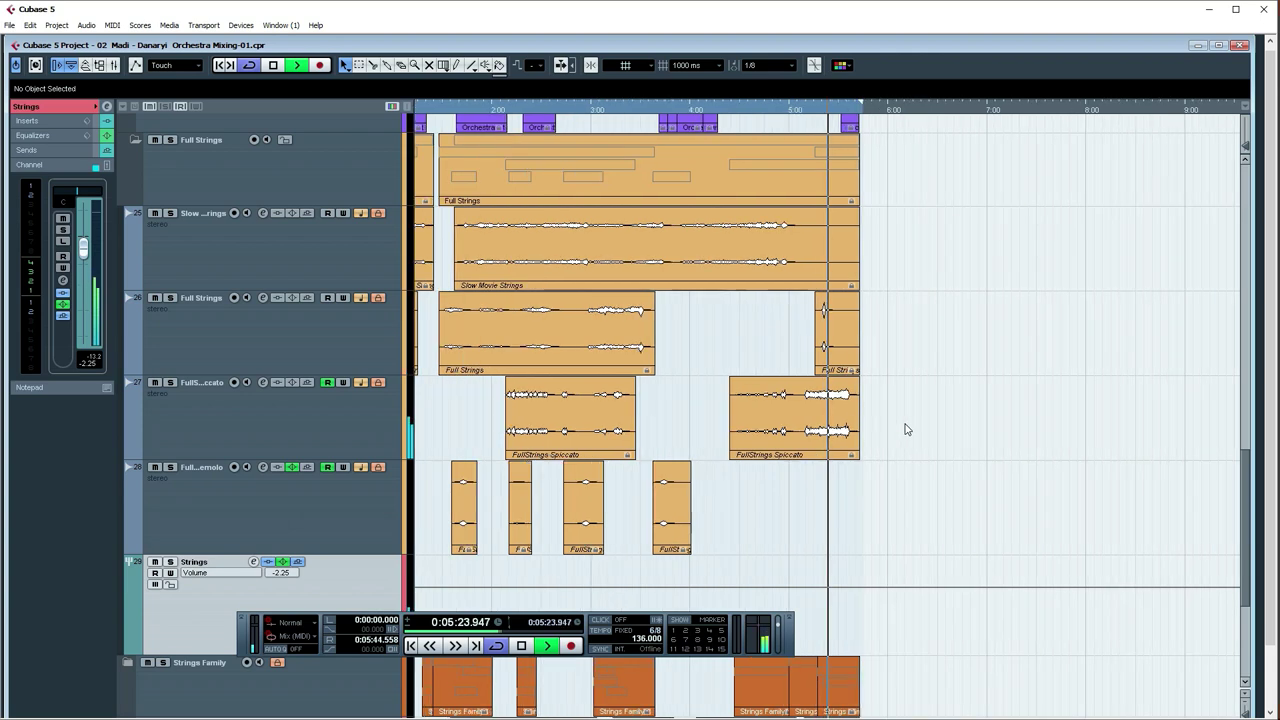
{"action": "scroll", "coordinate": [1082, 460], "scroll_direction": "up", "scroll_amount": 3}
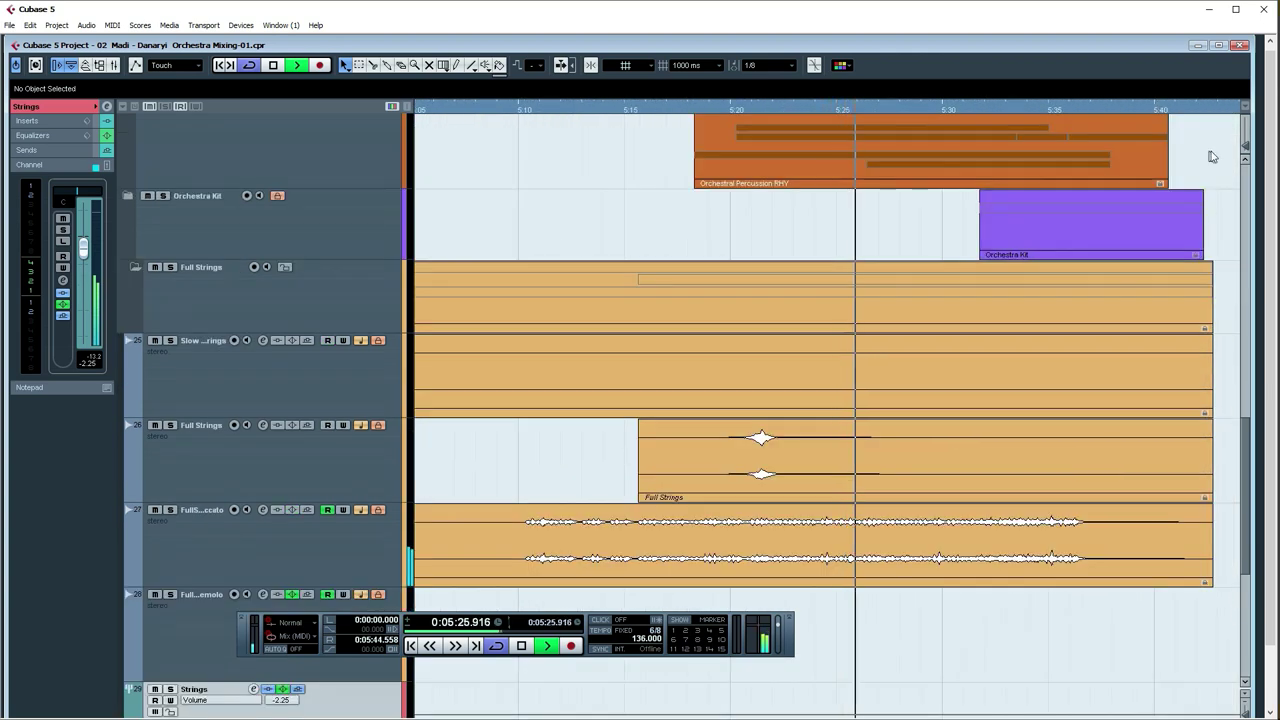
{"action": "key", "text": "g"}
{"action": "scroll", "coordinate": [1100, 335], "scroll_direction": "down", "scroll_amount": 7}
{"action": "scroll", "coordinate": [1089, 346], "scroll_direction": "up", "scroll_amount": 1}
{"action": "scroll", "coordinate": [1089, 346], "scroll_direction": "down", "scroll_amount": 1}
{"action": "scroll", "coordinate": [1089, 346], "scroll_direction": "up", "scroll_amount": 1}
{"action": "key", "text": "h"}
{"action": "key", "text": "h"}
{"action": "key", "text": "h"}
{"action": "key", "text": "h"}
{"action": "key", "text": "h"}
{"action": "left_click_drag", "start_coordinate": [955, 350], "coordinate": [536, 335]}
{"action": "left_click_drag", "start_coordinate": [1246, 147], "coordinate": [1247, 141]}
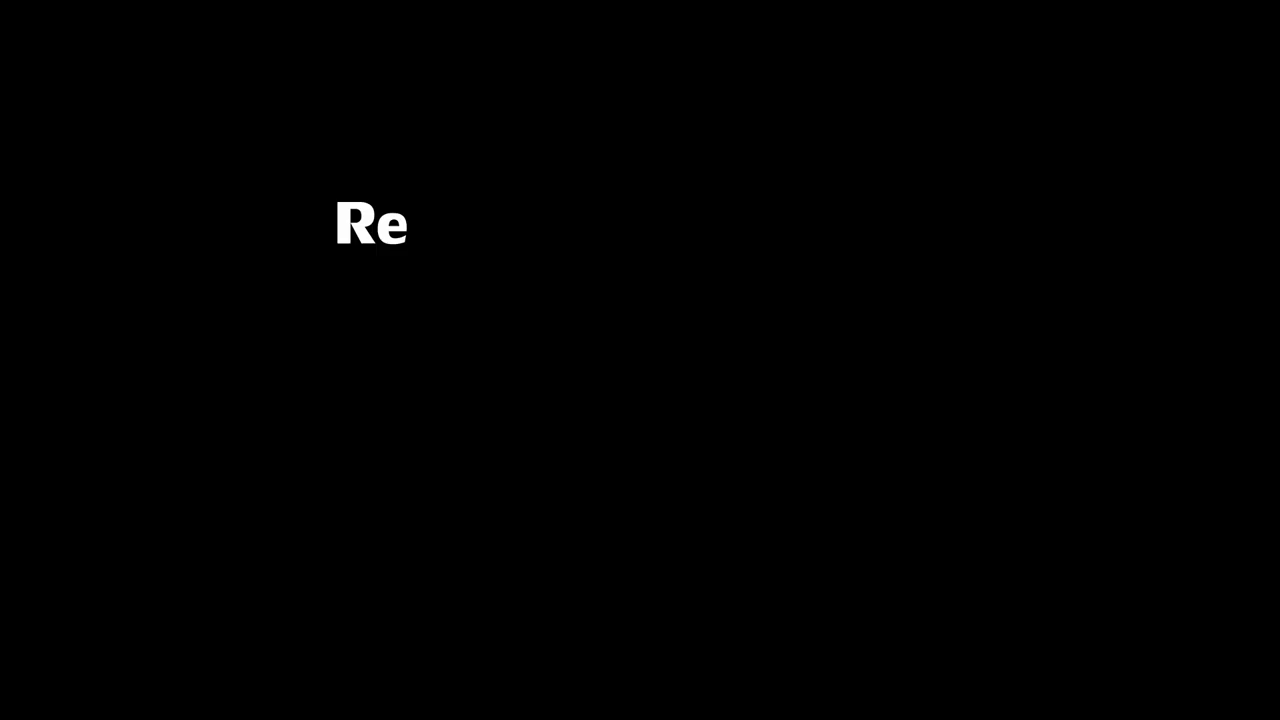